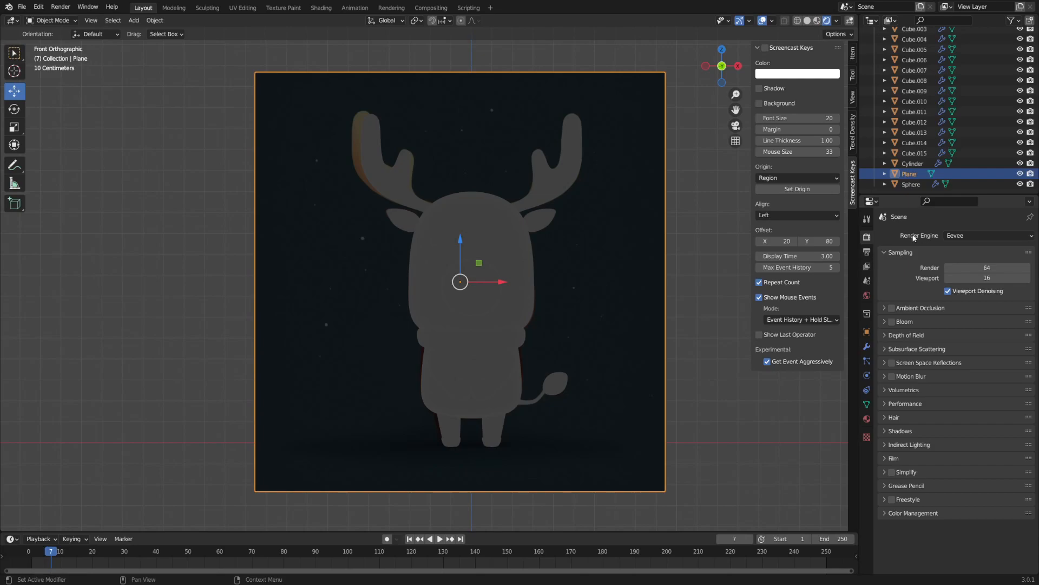
- Set the render engine to Cycles and the render device to GPU Compute
{"action": "left_click", "coordinate": [970, 235]}
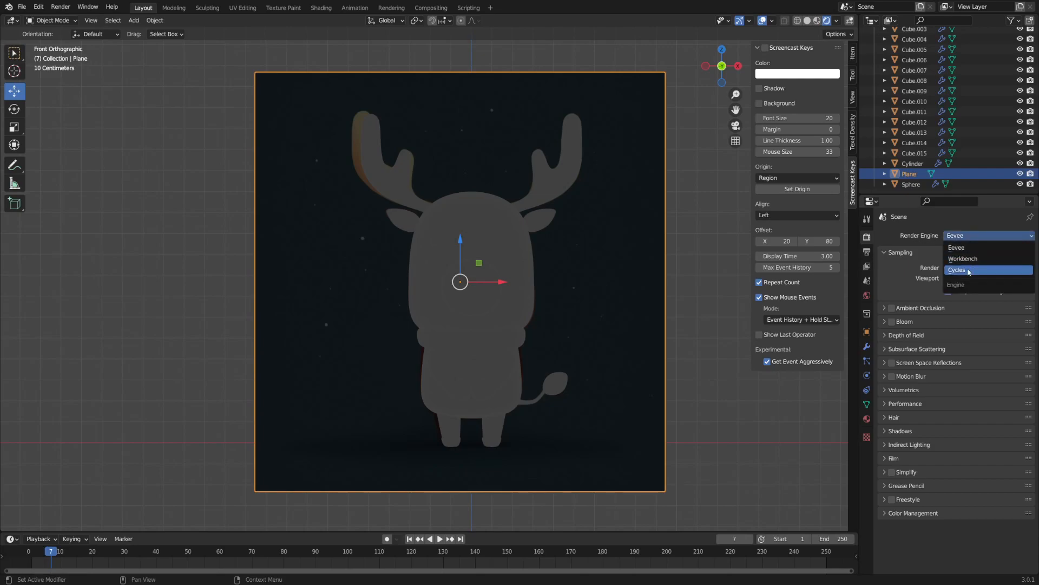
{"action": "left_click", "coordinate": [968, 270]}
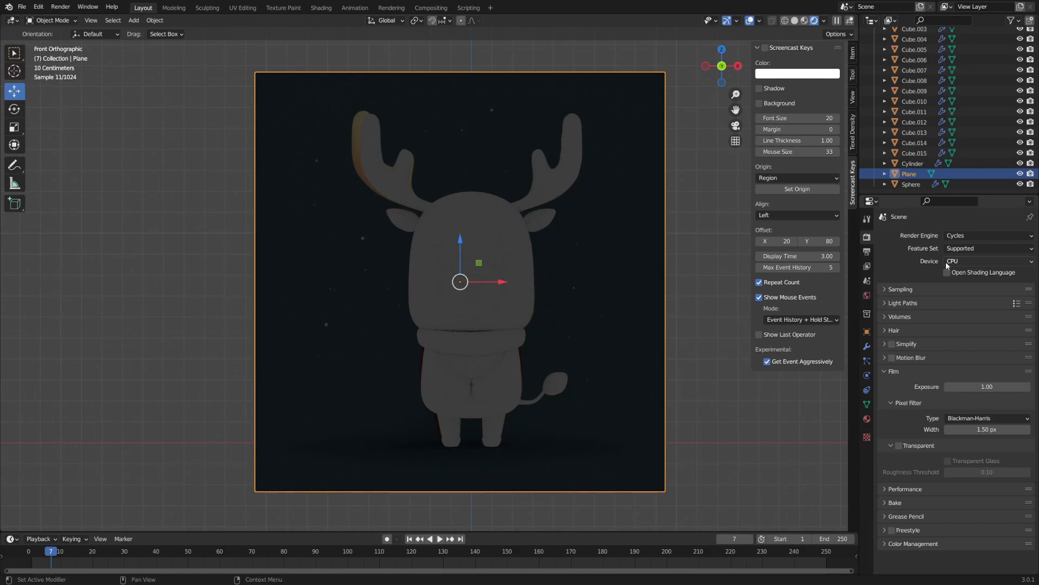
{"action": "left_click", "coordinate": [974, 262]}
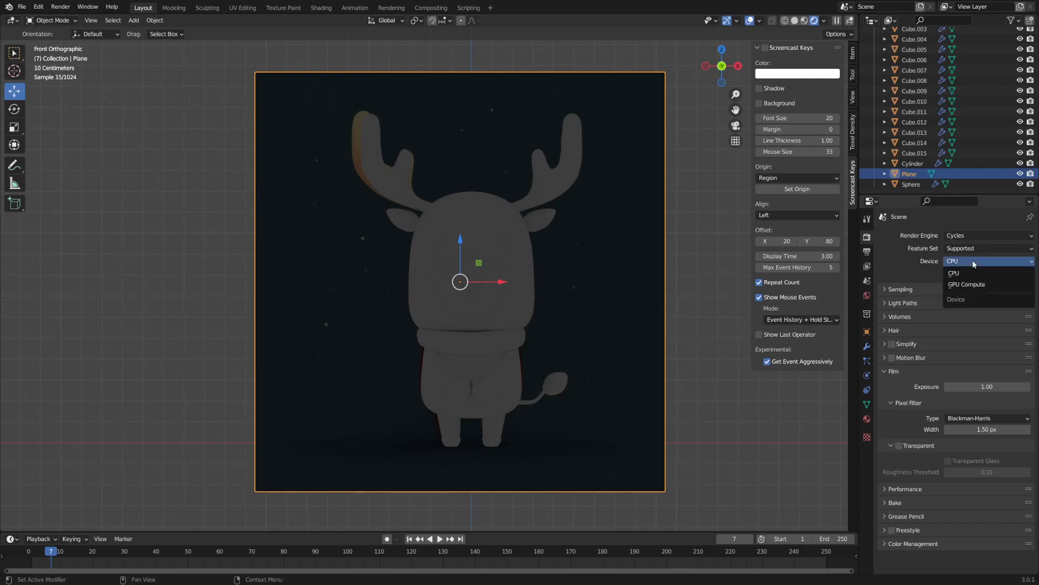
{"action": "left_click", "coordinate": [954, 285]}
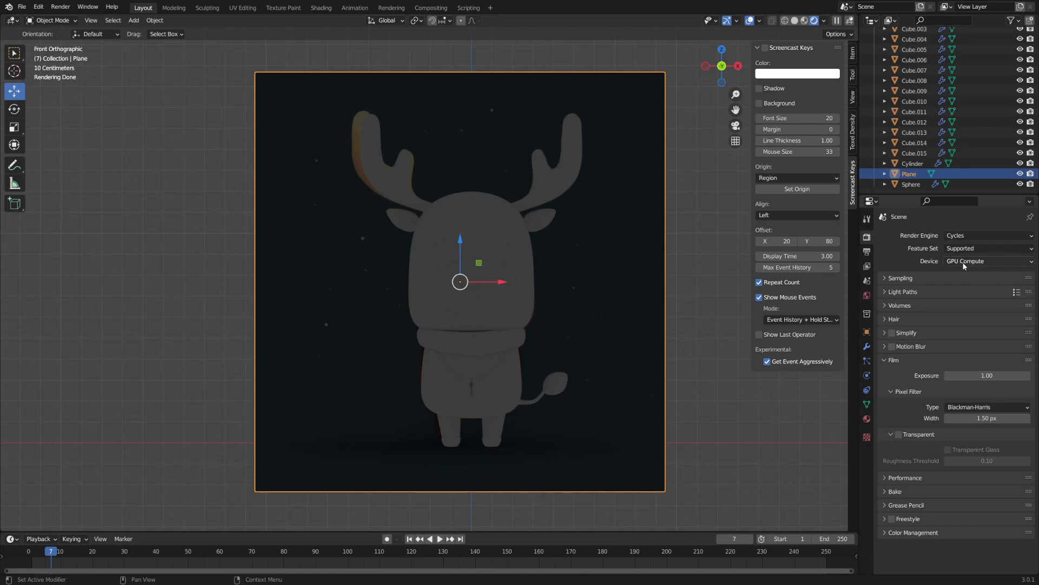
{"action": "left_click", "coordinate": [964, 264]}
- Brighten the world background color from near black to a medium gray
{"action": "left_click", "coordinate": [867, 296]}
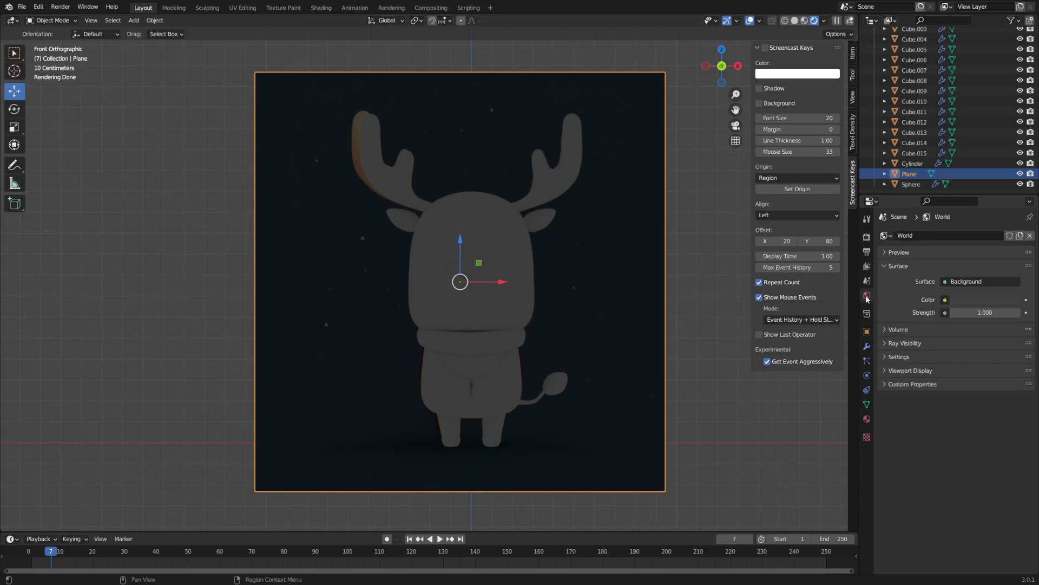
{"action": "left_click", "coordinate": [974, 299]}
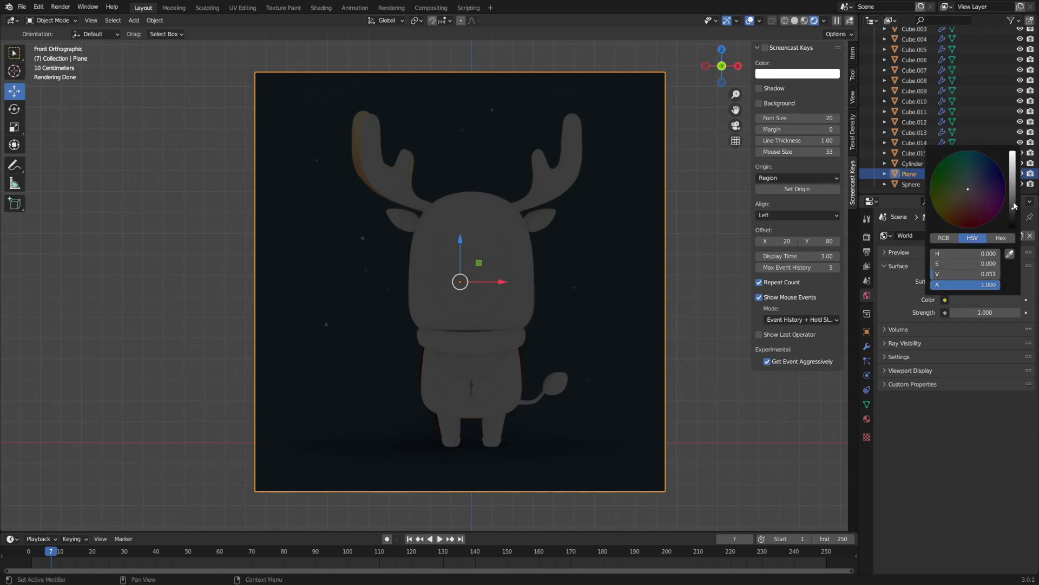
{"action": "left_click_drag", "start_coordinate": [1014, 210], "coordinate": [1012, 204]}
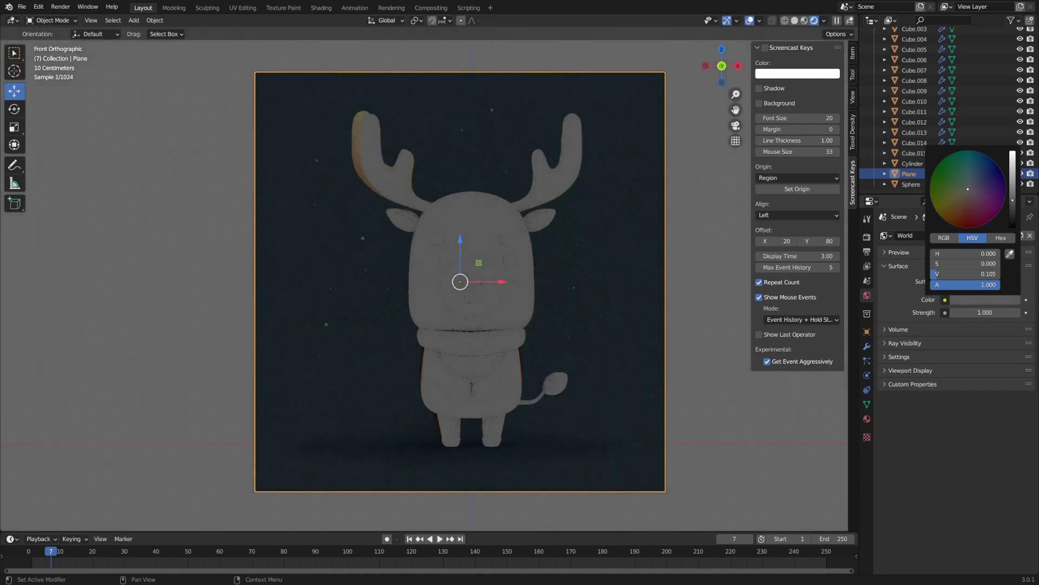
{"action": "left_click_drag", "start_coordinate": [1013, 200], "coordinate": [1013, 198]}
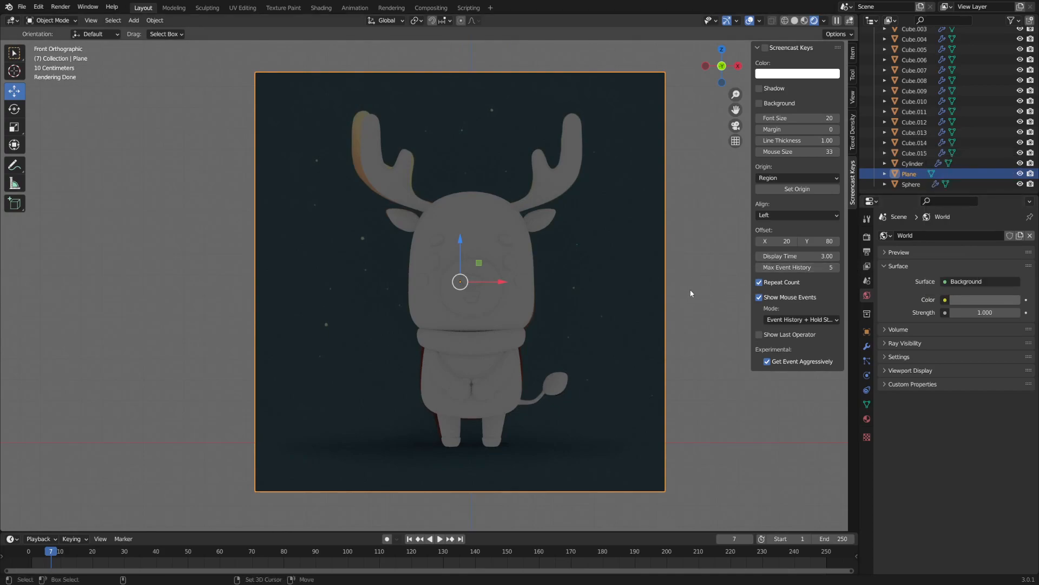
- Add a point light and move it about 0.83 m in front of the reindeer and 1.17 m up
{"action": "key", "text": "shift+a"}
{"action": "mouse_move", "coordinate": [641, 294]}
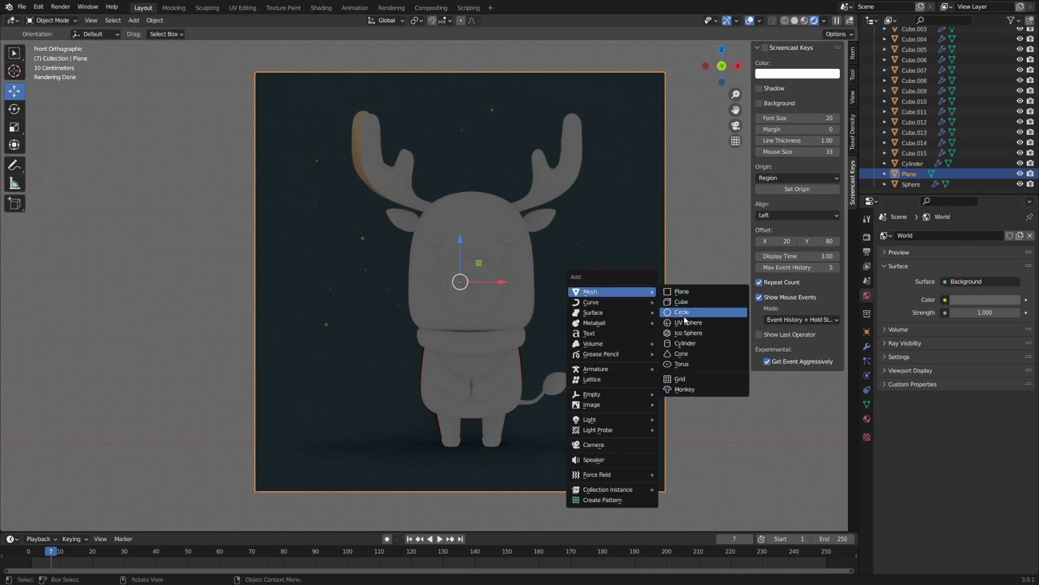
{"action": "mouse_move", "coordinate": [621, 421]}
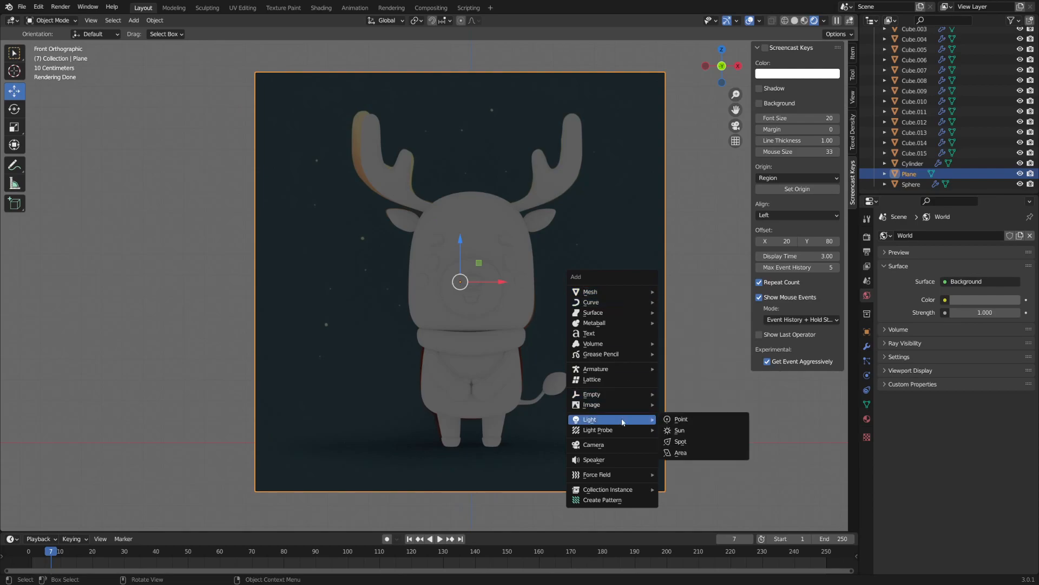
{"action": "left_click", "coordinate": [689, 422]}
{"action": "middle_click_drag", "start_coordinate": [571, 289], "coordinate": [607, 358], "text": "alt"}
{"action": "scroll", "coordinate": [528, 374], "scroll_direction": "up", "scroll_amount": 2}
{"action": "key", "text": "g"}
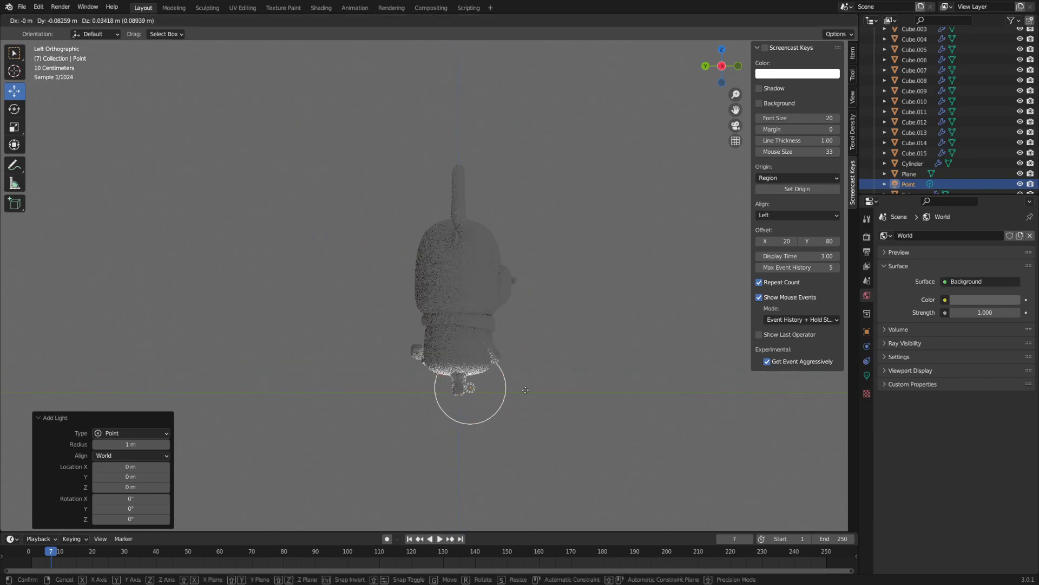
{"action": "left_click", "coordinate": [622, 238]}
- Move the point light sideways to the antler on the tail side, then fine-tune its depth and height from the side view
{"action": "middle_click_drag", "start_coordinate": [690, 265], "coordinate": [540, 269]}
{"action": "key", "text": "g"}
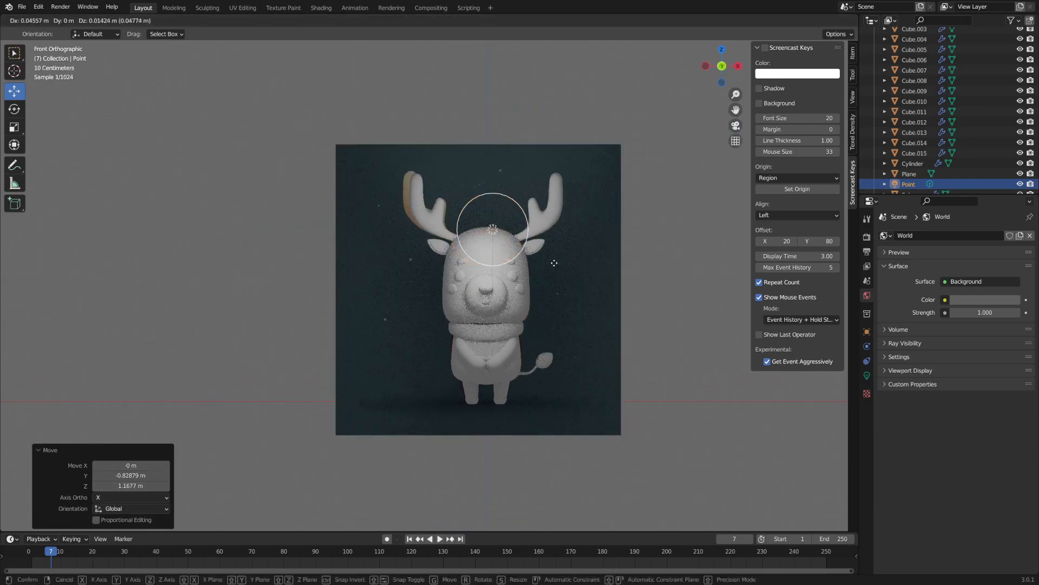
{"action": "left_click", "coordinate": [615, 262]}
{"action": "middle_click_drag", "start_coordinate": [643, 270], "coordinate": [597, 271], "text": "alt"}
{"action": "middle_click_drag", "start_coordinate": [660, 275], "coordinate": [642, 271], "text": "shift"}
{"action": "key", "text": "g"}
{"action": "left_click", "coordinate": [515, 271]}
{"action": "key", "text": "g"}
{"action": "left_click", "coordinate": [512, 258]}
{"action": "middle_click_drag", "start_coordinate": [512, 265], "coordinate": [625, 285], "text": "alt"}
{"action": "middle_click_drag", "start_coordinate": [533, 282], "coordinate": [594, 278], "text": "shift"}
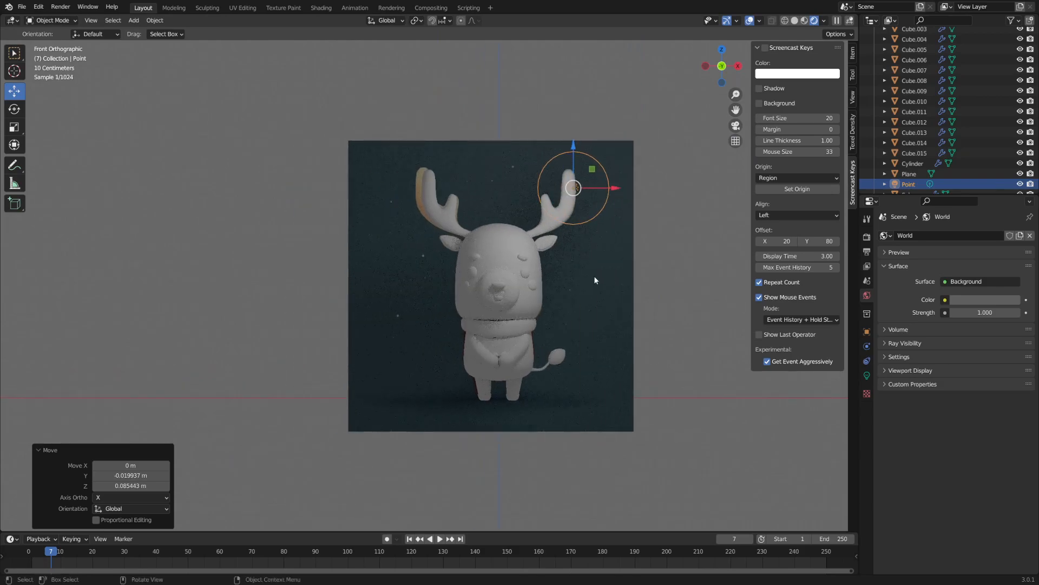
- Shift the point light slightly outward past the antler and move it about 0.06 m along Y
{"action": "key", "text": "g"}
{"action": "right_click", "coordinate": [615, 213]}
{"action": "mouse_move", "coordinate": [615, 214]}
{"action": "middle_mouse_down"}
{"action": "mouse_move", "coordinate": [581, 216]}
{"action": "mouse_move", "coordinate": [610, 216]}
{"action": "middle_mouse_up"}
{"action": "middle_click_drag", "start_coordinate": [601, 160], "coordinate": [585, 167], "text": "shift"}
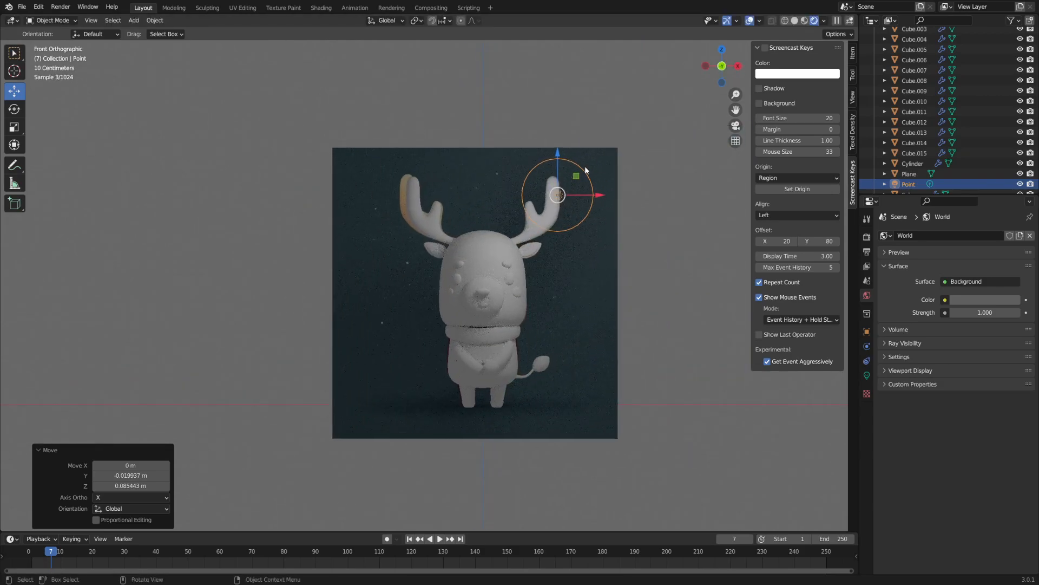
{"action": "key", "text": "g"}
{"action": "left_click", "coordinate": [600, 214]}
{"action": "mouse_move", "coordinate": [601, 213]}
{"action": "middle_mouse_down", "text": "alt"}
{"action": "mouse_move", "coordinate": [548, 195]}
{"action": "mouse_move", "coordinate": [598, 207]}
{"action": "middle_mouse_up", "text": "alt"}
{"action": "key", "text": "g"}
{"action": "key", "text": "y"}
{"action": "left_click", "coordinate": [557, 203]}
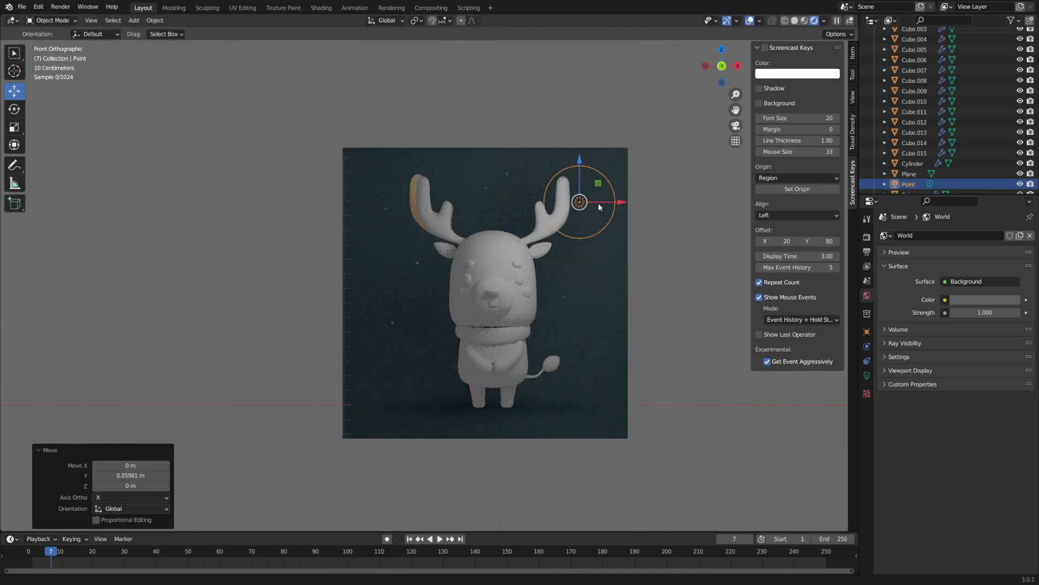
{"action": "scroll", "coordinate": [527, 236], "scroll_direction": "up", "scroll_amount": 2}
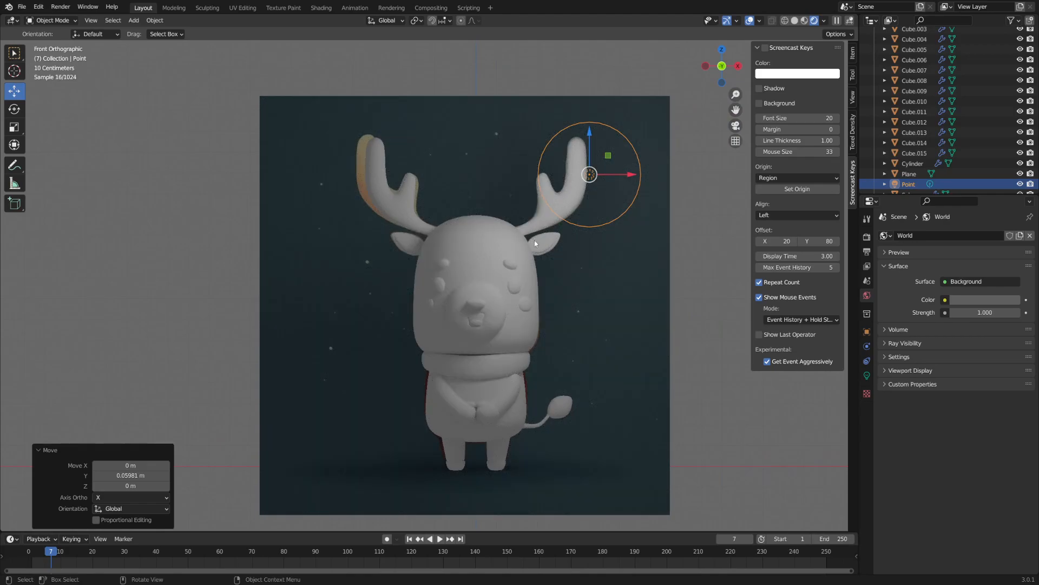
{"action": "mouse_move", "coordinate": [507, 268]}
{"action": "middle_mouse_down", "text": "shift"}
{"action": "mouse_move", "coordinate": [539, 241]}
{"action": "mouse_move", "coordinate": [512, 253]}
{"action": "middle_mouse_up", "text": "shift"}
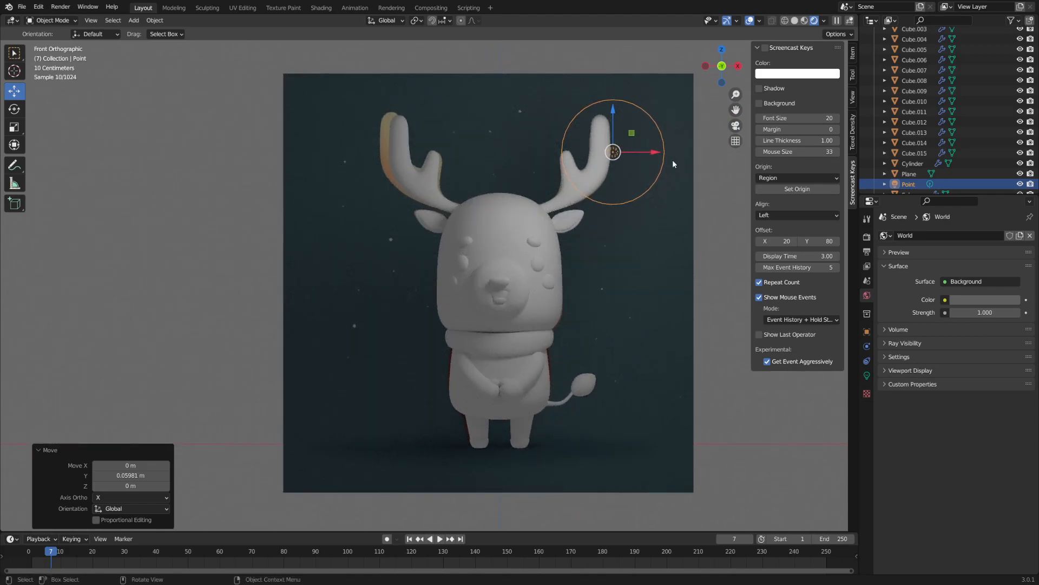
- Try the point light's power at 100 W and 50 W, and settle on 25 W
{"action": "left_click", "coordinate": [867, 376]}
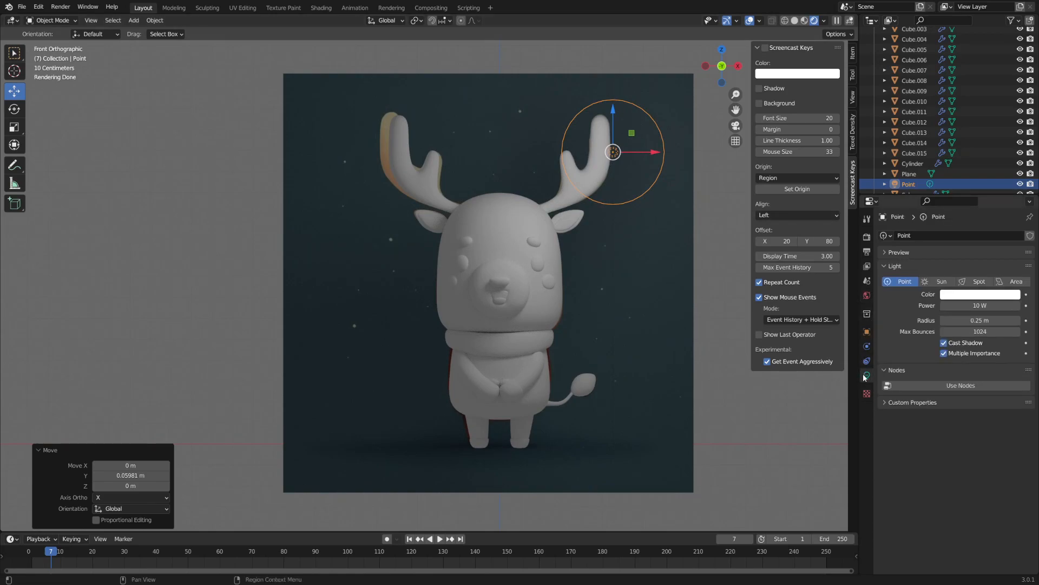
{"action": "left_click", "coordinate": [982, 305]}
{"action": "type", "text": "100"}
{"action": "key", "text": "Return"}
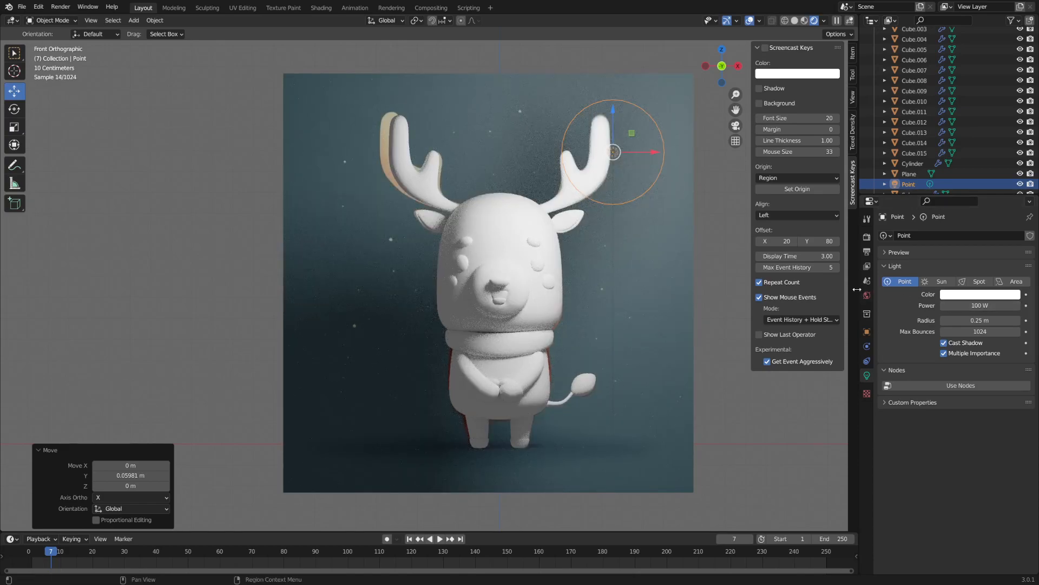
{"action": "left_click", "coordinate": [964, 306]}
{"action": "type", "text": "50"}
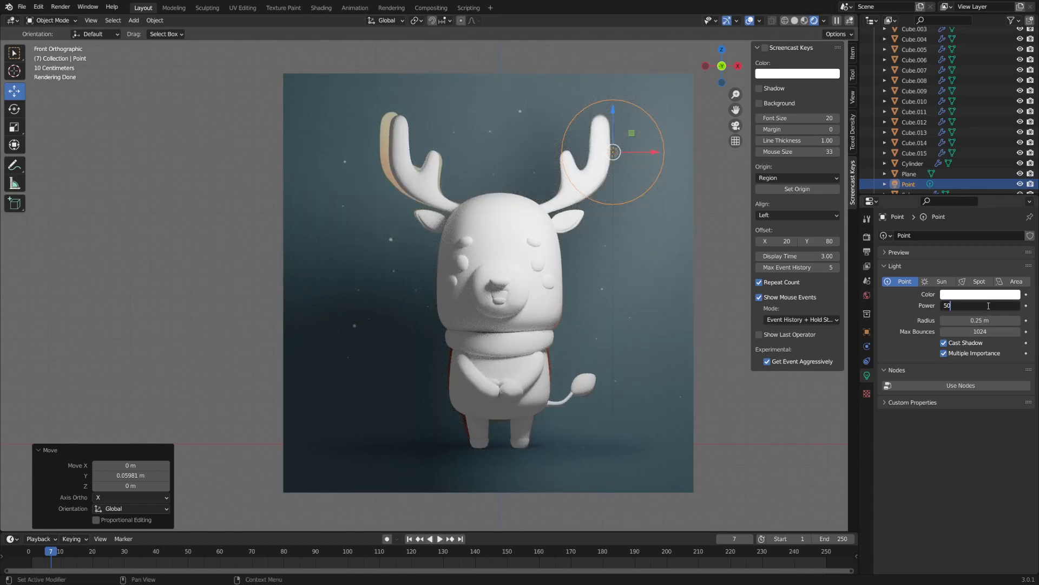
{"action": "key", "text": "Return"}
{"action": "left_click", "coordinate": [989, 305]}
{"action": "type", "text": "25"}
{"action": "key", "text": "Return"}
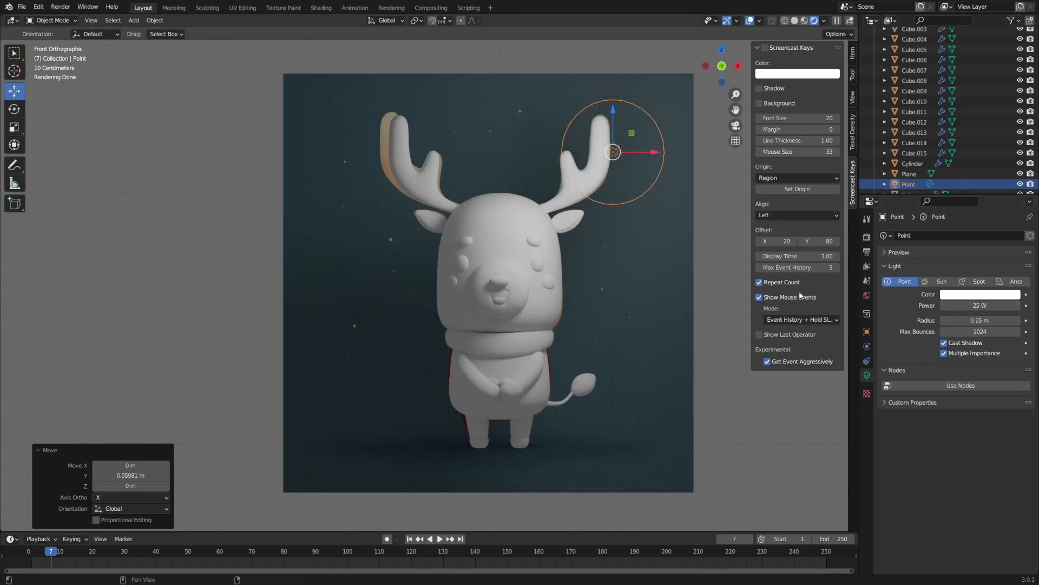
{"action": "middle_click_drag", "start_coordinate": [608, 270], "coordinate": [628, 261], "text": "shift"}
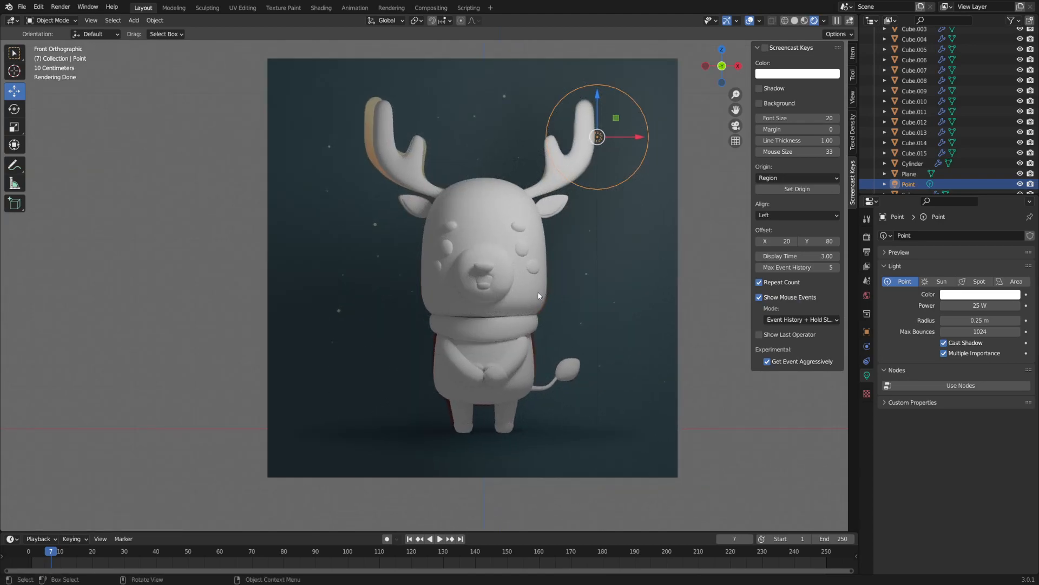
- Create a new material on the reindeer's head and name it Skin
{"action": "left_click", "coordinate": [538, 293]}
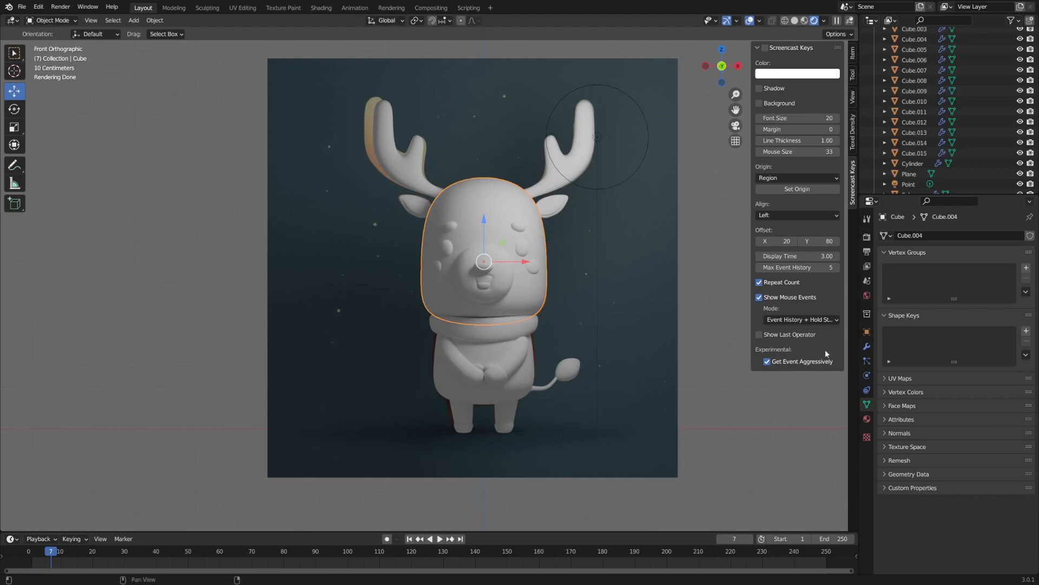
{"action": "left_click", "coordinate": [867, 419]}
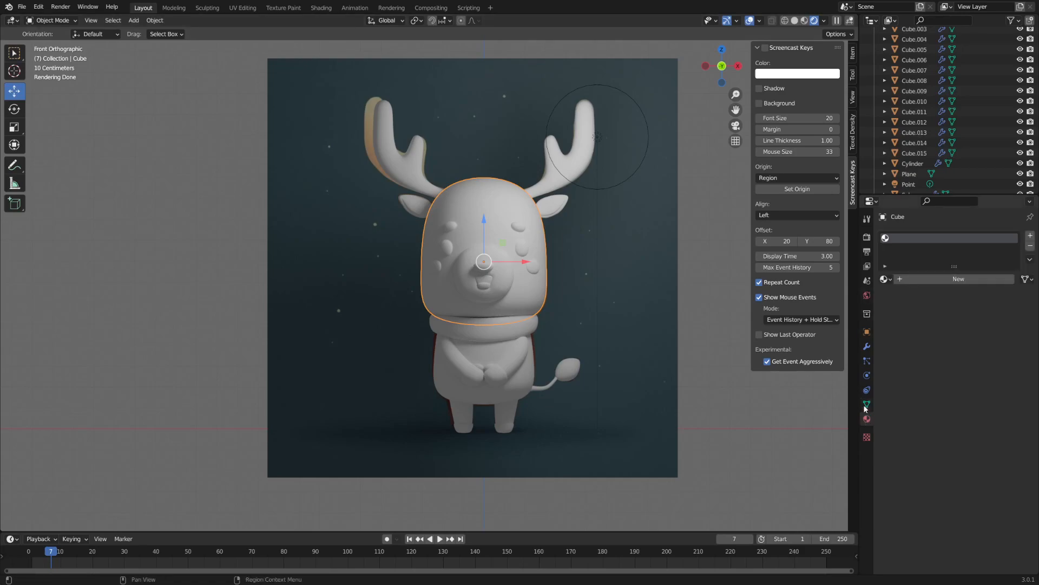
{"action": "left_click", "coordinate": [925, 279]}
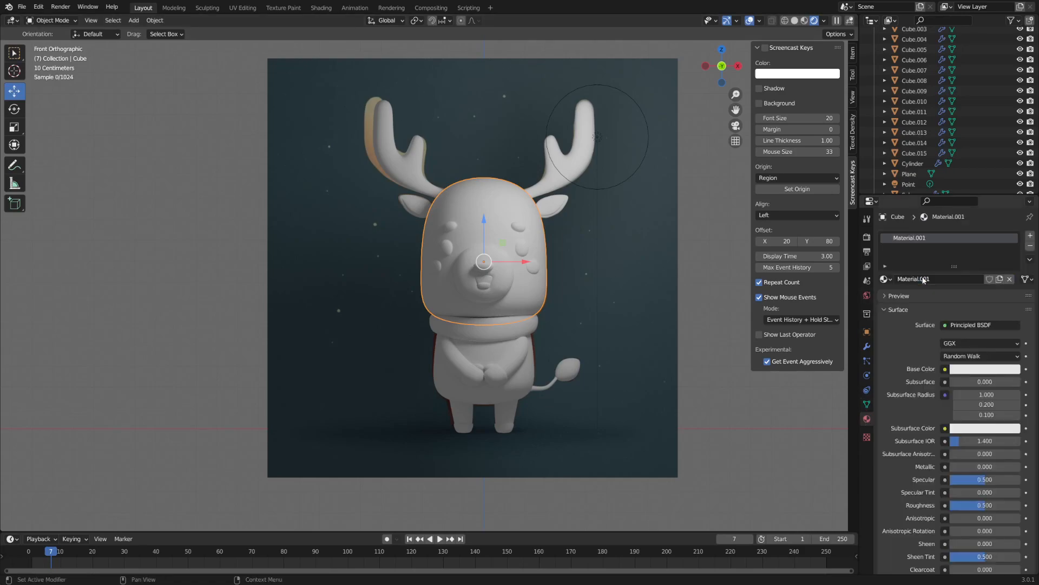
{"action": "double_click", "coordinate": [941, 280]}
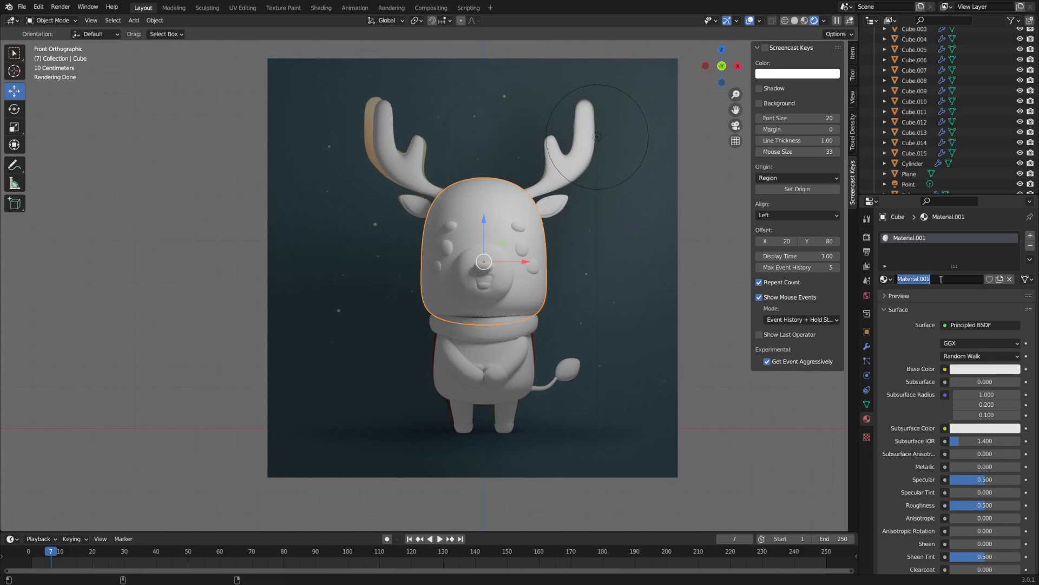
{"action": "type", "text": "Bo"}
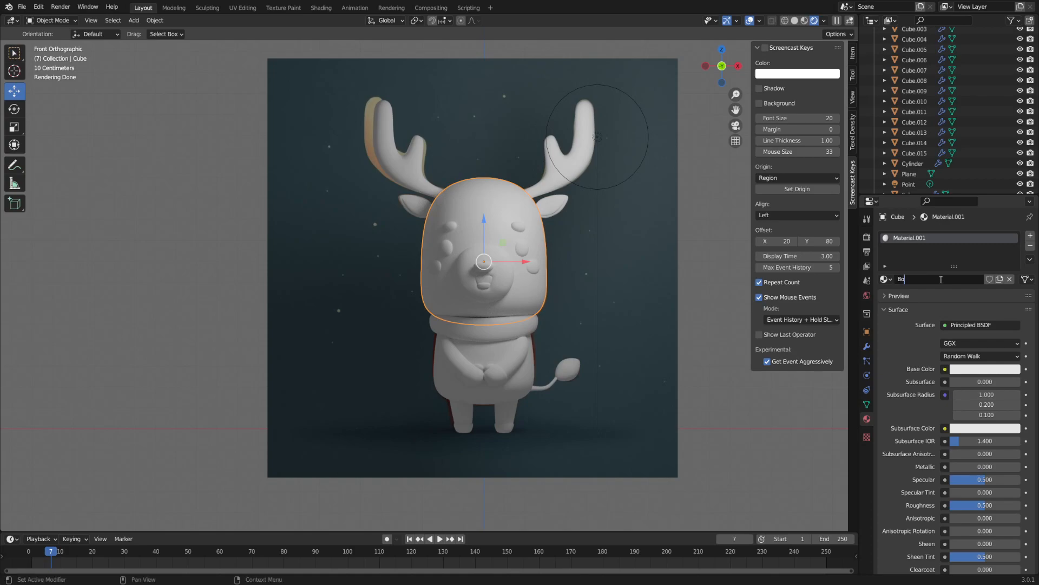
{"action": "type", "text": "B"}
{"action": "key", "text": "BackSpace"}
{"action": "type", "text": "S"}
{"action": "key", "text": "Return"}
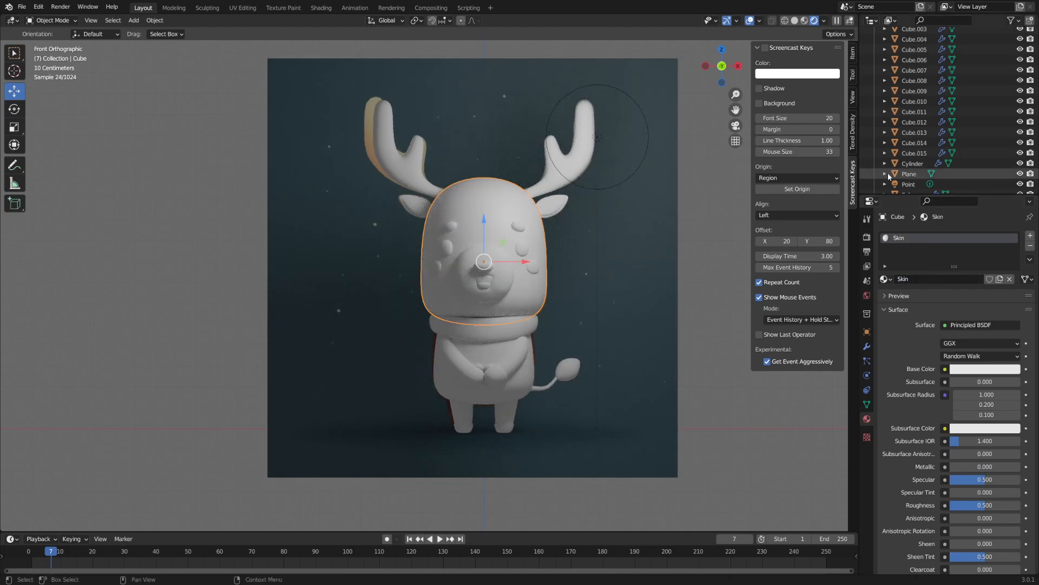
- Set the Skin base color to orange-brown with hue 0.039 and saturation 0.820, and darken its value slightly below 0.800
{"action": "left_click", "coordinate": [983, 370]}
{"action": "left_click_drag", "start_coordinate": [978, 264], "coordinate": [963, 274]}
{"action": "middle_click_drag", "start_coordinate": [665, 287], "coordinate": [647, 283]}
{"action": "left_click", "coordinate": [975, 373]}
{"action": "left_click_drag", "start_coordinate": [965, 273], "coordinate": [960, 279]}
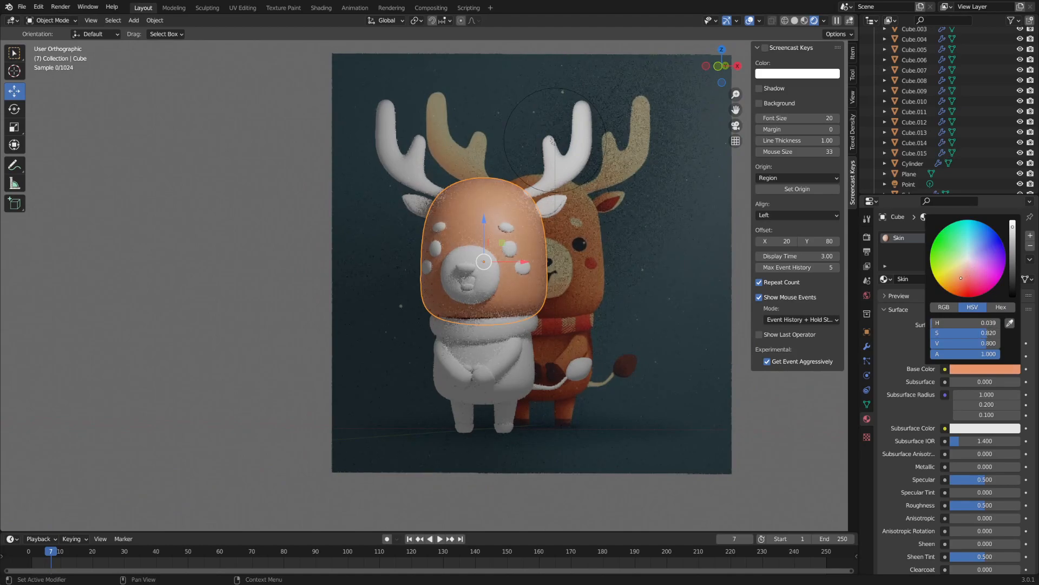
{"action": "left_click_drag", "start_coordinate": [1012, 227], "coordinate": [1012, 241]}
{"action": "middle_click_drag", "start_coordinate": [472, 267], "coordinate": [503, 271]}
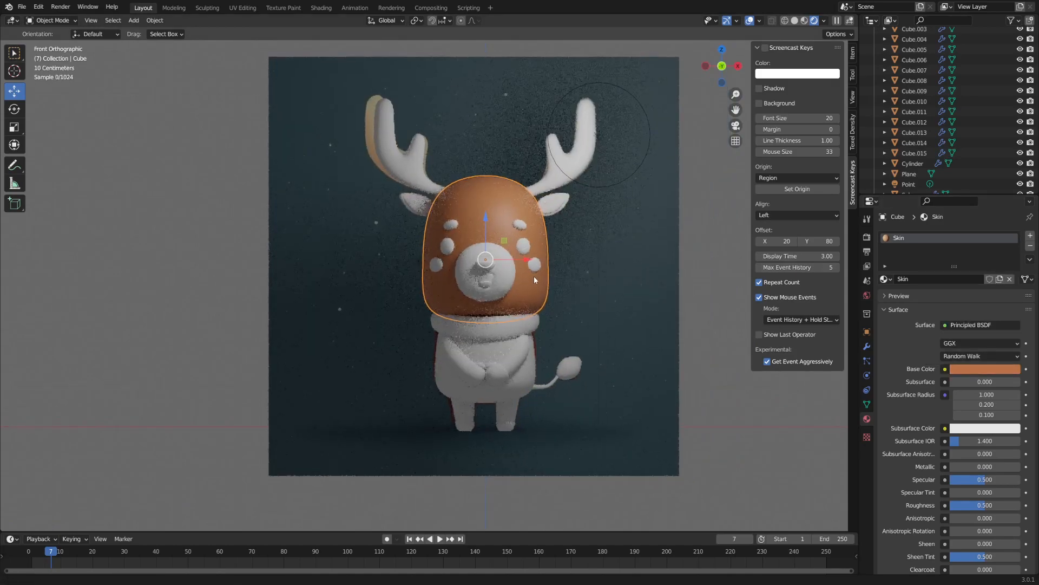
- Link the head's Skin material to the reindeer's body, legs and ears
{"action": "left_click", "coordinate": [527, 362]}
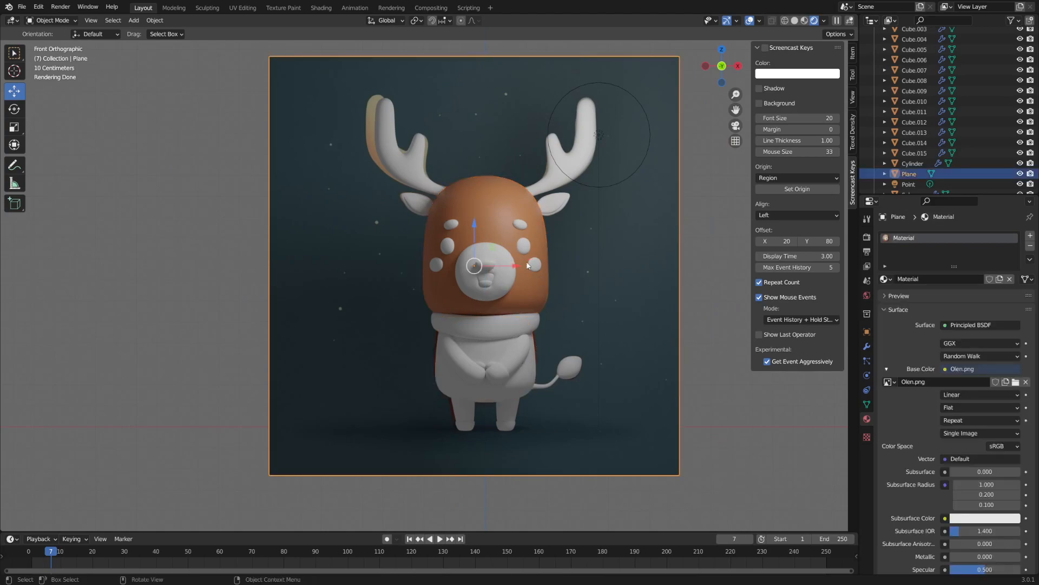
{"action": "left_click", "coordinate": [527, 286]}
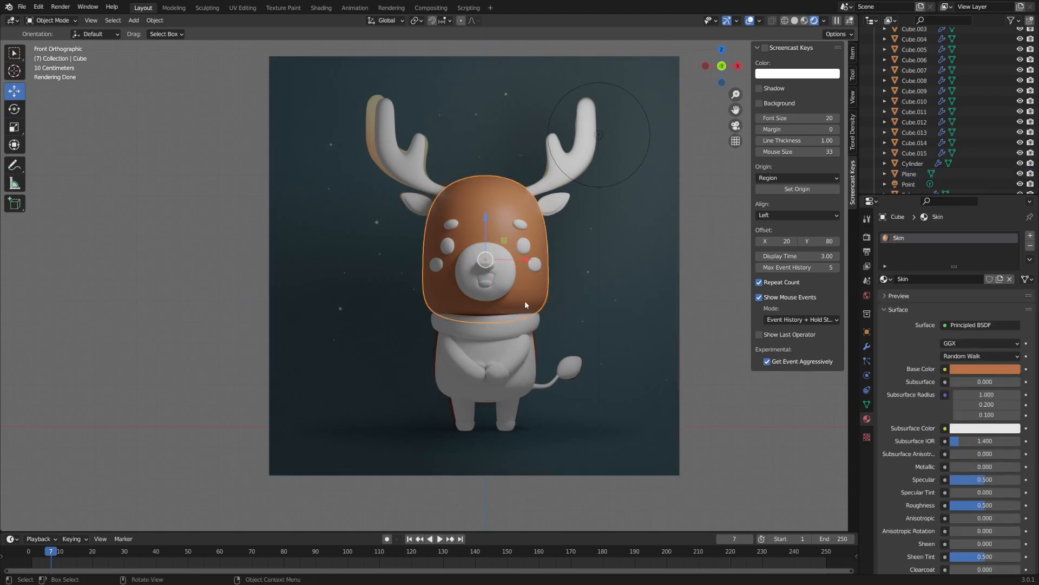
{"action": "left_click", "coordinate": [521, 382]}
{"action": "middle_click_drag", "start_coordinate": [566, 376], "coordinate": [587, 366]}
{"action": "left_click", "coordinate": [552, 194], "text": "shift"}
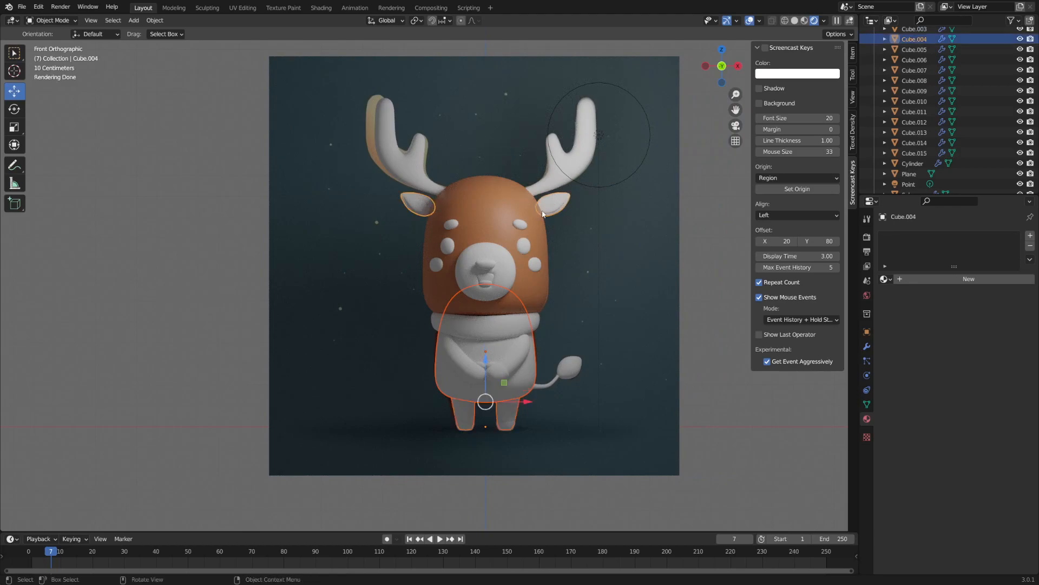
{"action": "left_click", "coordinate": [500, 206], "text": "shift"}
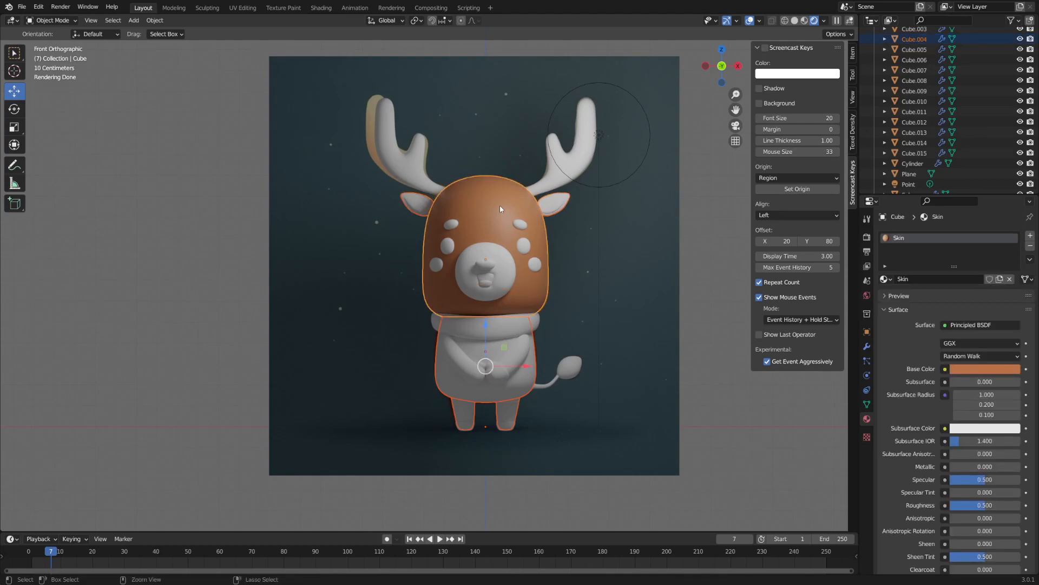
{"action": "key", "text": "ctrl+l"}
{"action": "mouse_move", "coordinate": [501, 207]}
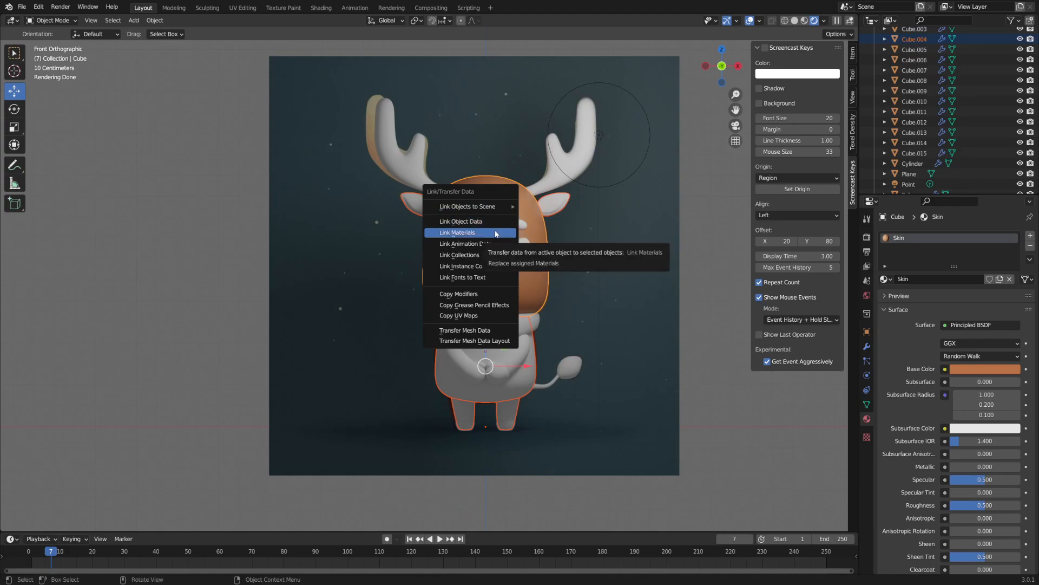
{"action": "left_click", "coordinate": [496, 233]}
- Link the head's Skin material to the reindeer's arms
{"action": "left_click", "coordinate": [521, 333]}
{"action": "left_click", "coordinate": [529, 291], "text": "shift"}
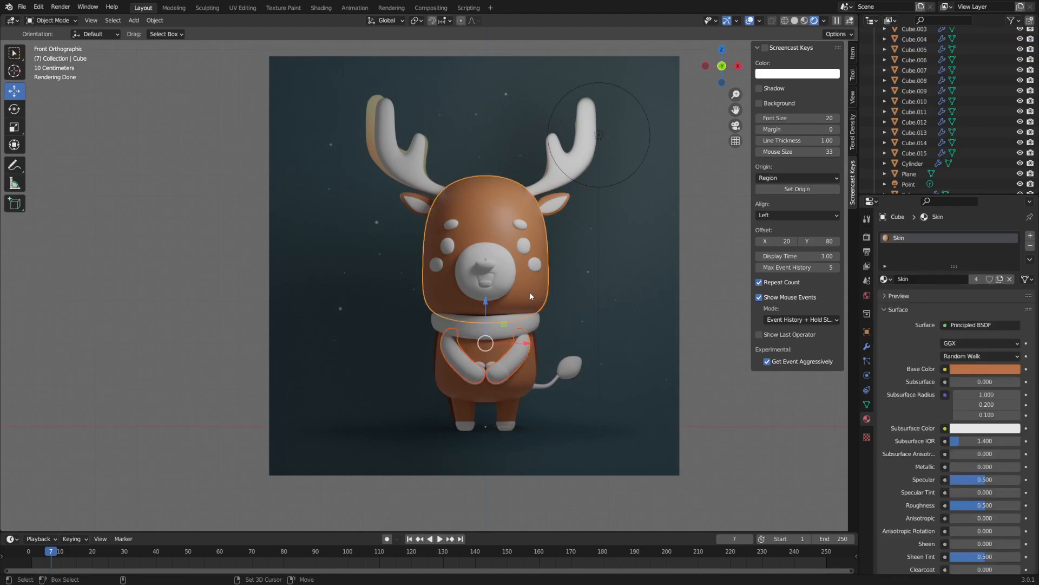
{"action": "key", "text": "ctrl+l"}
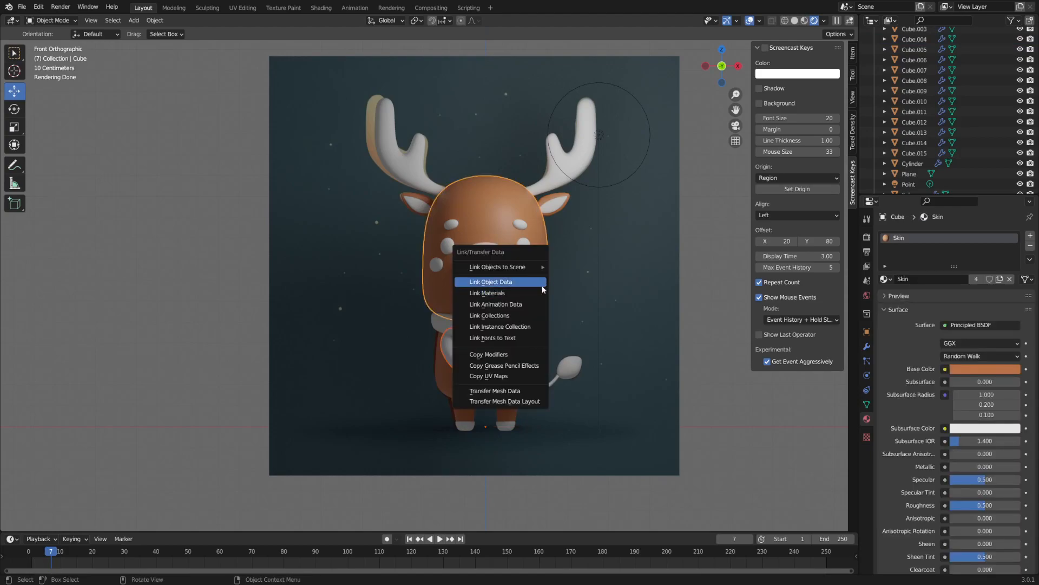
{"action": "left_click", "coordinate": [532, 292]}
- Set the head's Skin material to specular 0.431 and roughness 0.546
{"action": "middle_click_drag", "start_coordinate": [558, 330], "coordinate": [537, 330]}
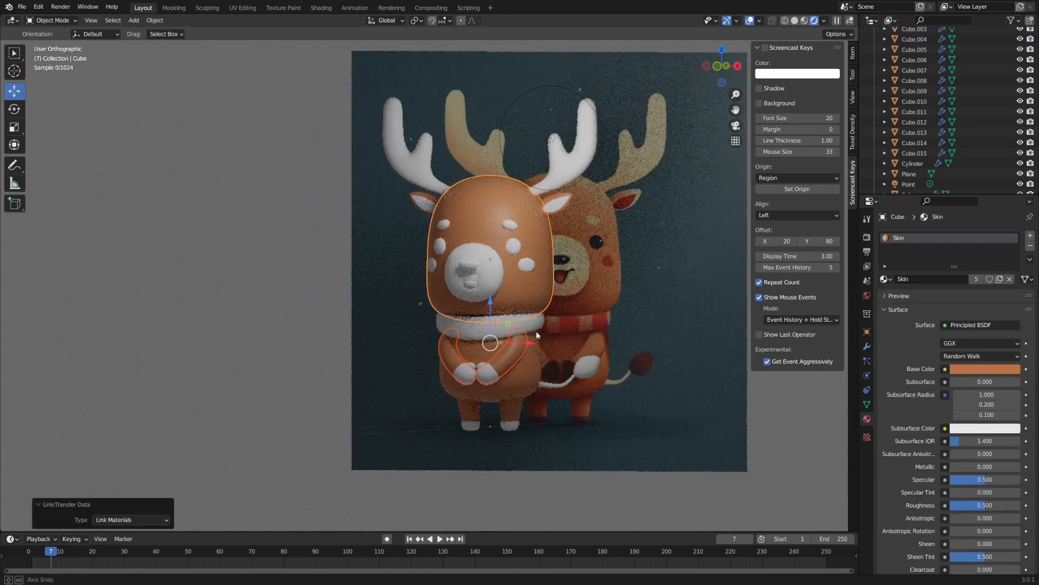
{"action": "left_click", "coordinate": [755, 394]}
{"action": "key", "text": "KP_1"}
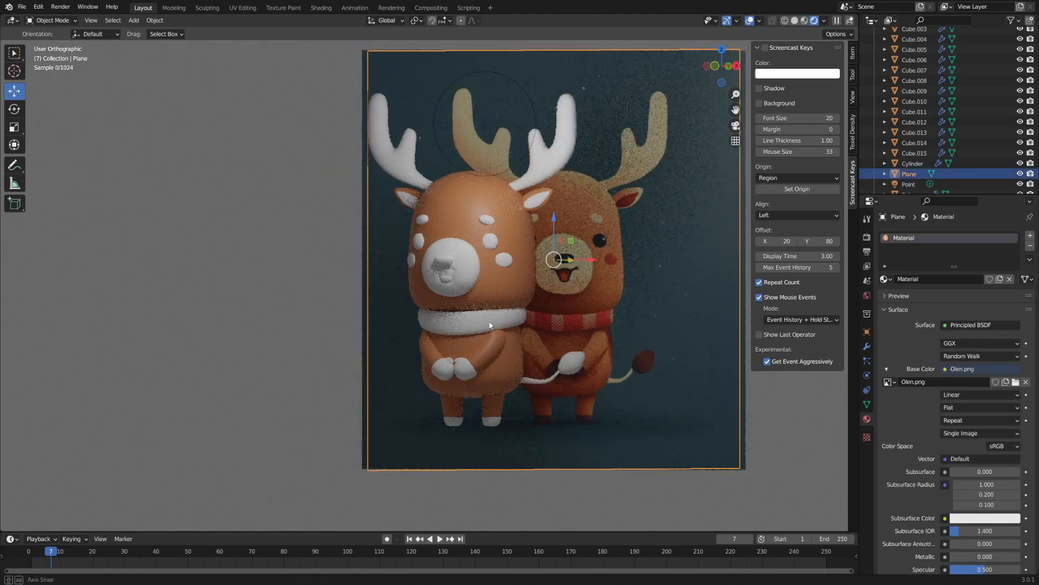
{"action": "middle_click_drag", "start_coordinate": [501, 325], "coordinate": [562, 325]}
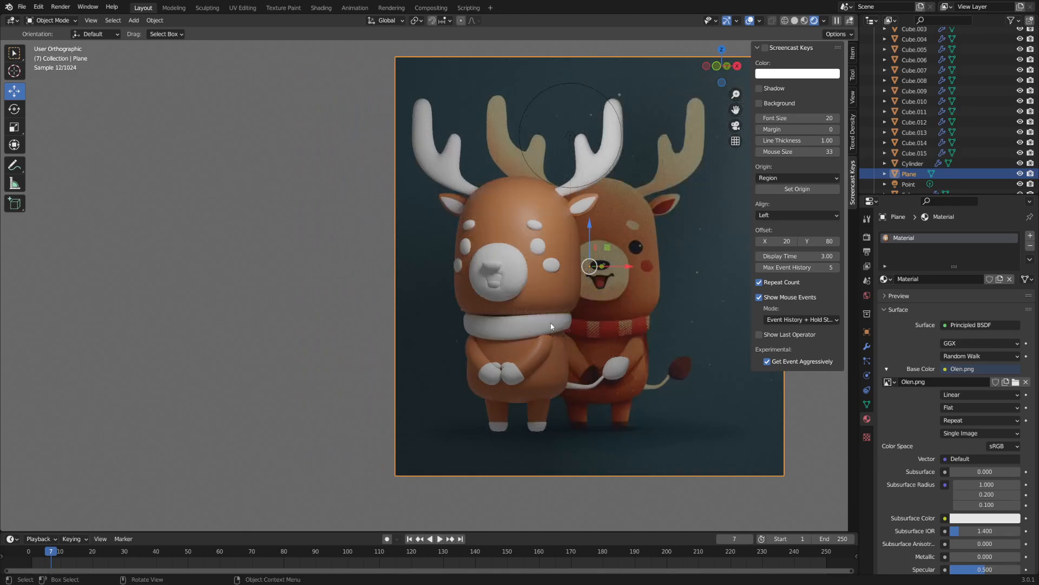
{"action": "key", "text": "KP_1"}
{"action": "middle_click_drag", "start_coordinate": [636, 324], "coordinate": [572, 327], "text": "shift"}
{"action": "left_click", "coordinate": [583, 299]}
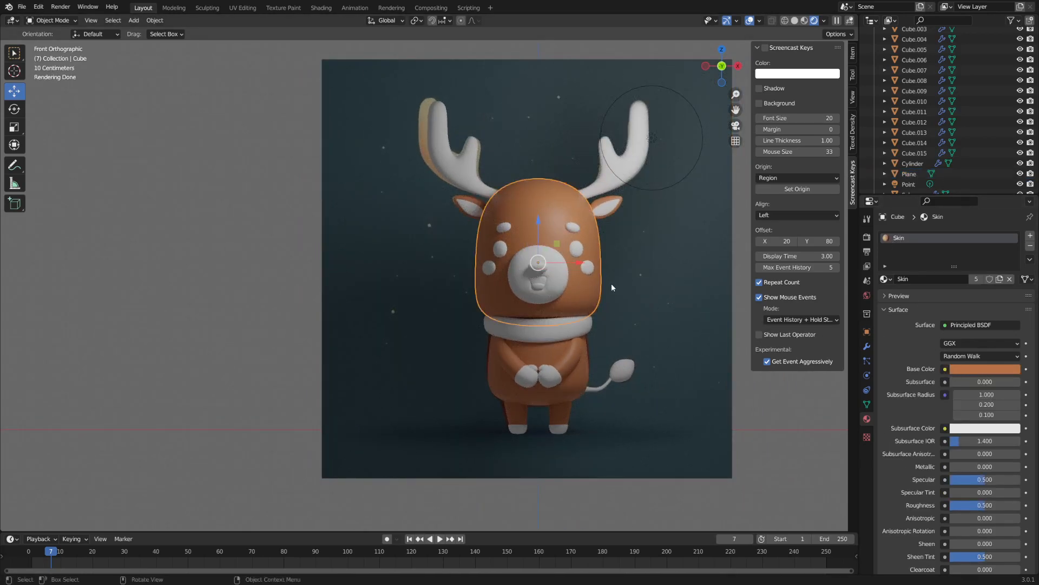
{"action": "middle_click_drag", "start_coordinate": [612, 280], "coordinate": [572, 363]}
{"action": "left_click", "coordinate": [572, 363]}
{"action": "left_click", "coordinate": [578, 294]}
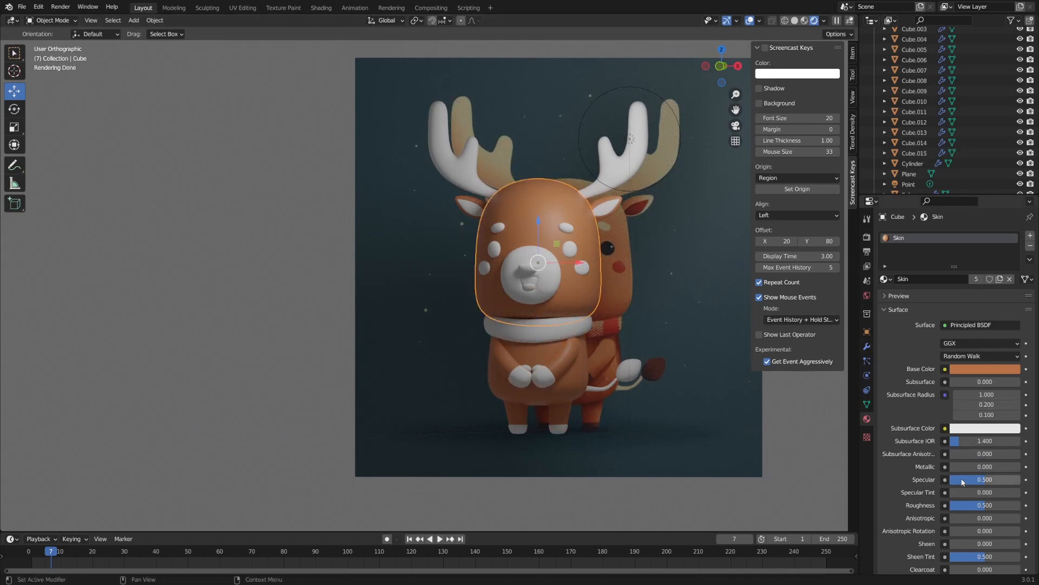
{"action": "middle_click_drag", "start_coordinate": [710, 409], "coordinate": [729, 405]}
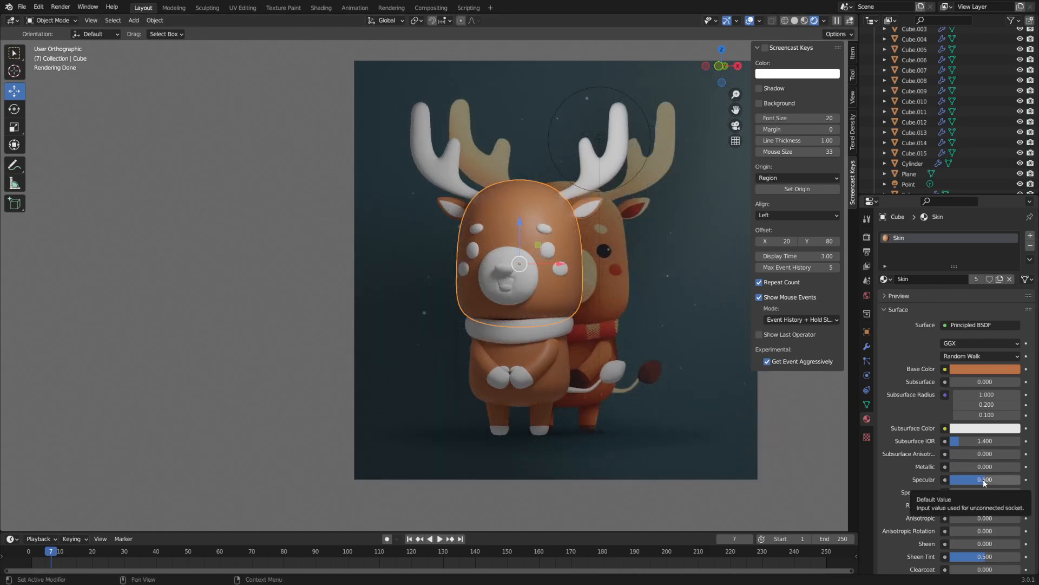
{"action": "left_click_drag", "start_coordinate": [984, 483], "coordinate": [988, 505]}
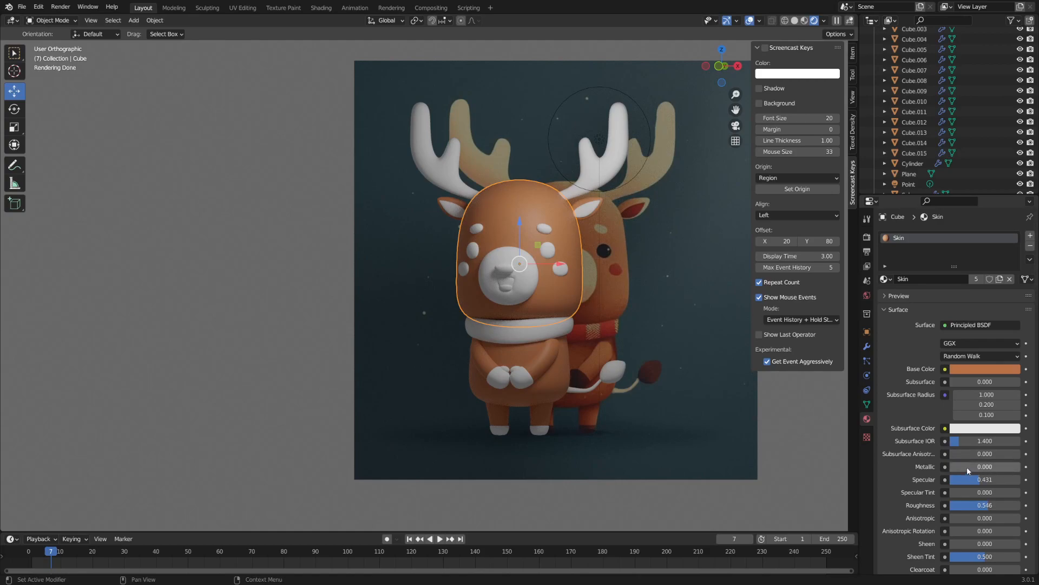
- Link the head's Skin material to the reindeer's muzzle
{"action": "middle_click_drag", "start_coordinate": [650, 313], "coordinate": [528, 291]}
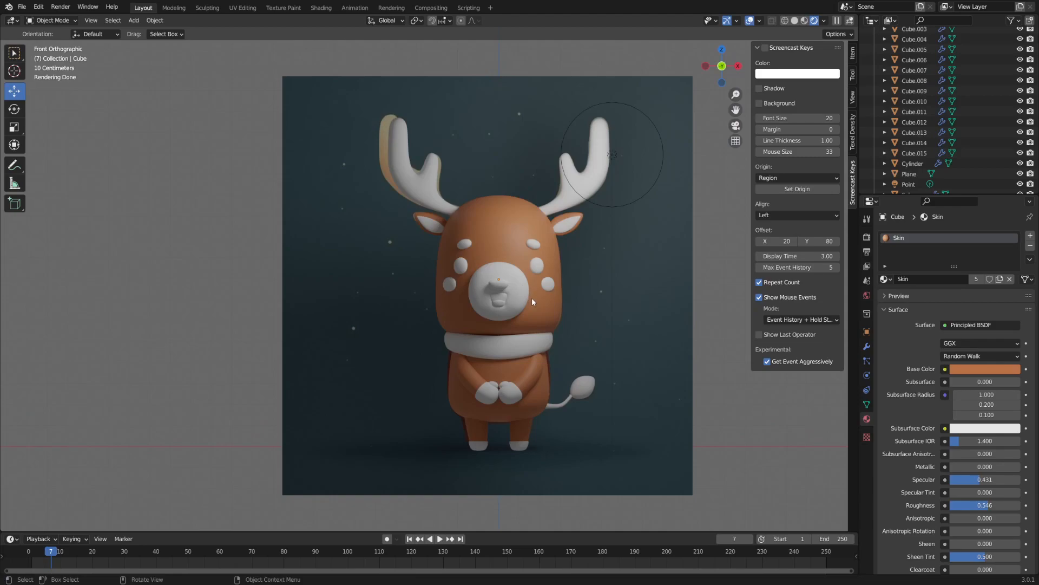
{"action": "middle_click_drag", "start_coordinate": [558, 295], "coordinate": [499, 301]}
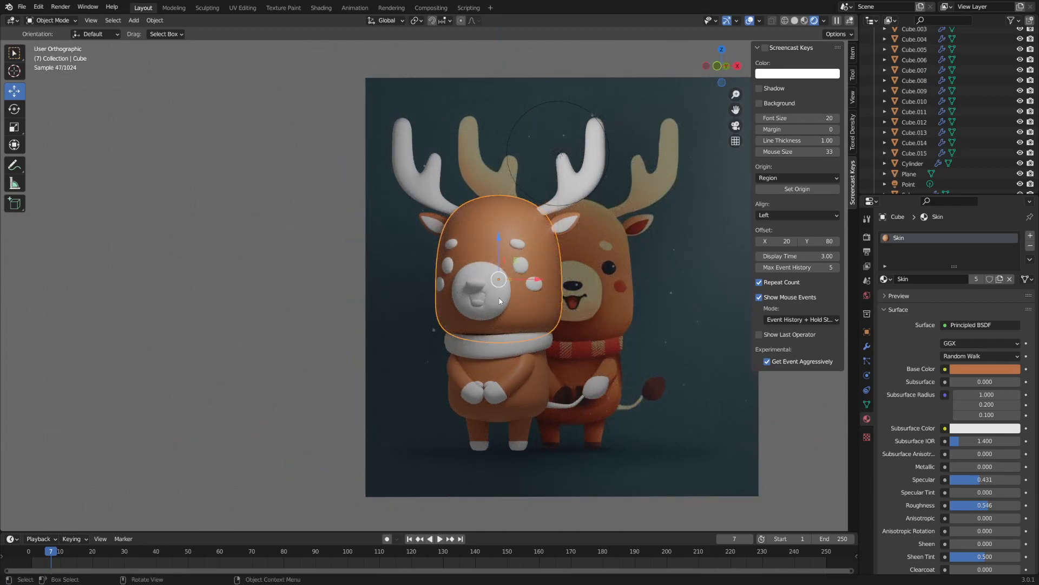
{"action": "left_click", "coordinate": [508, 300]}
{"action": "left_click", "coordinate": [532, 311]}
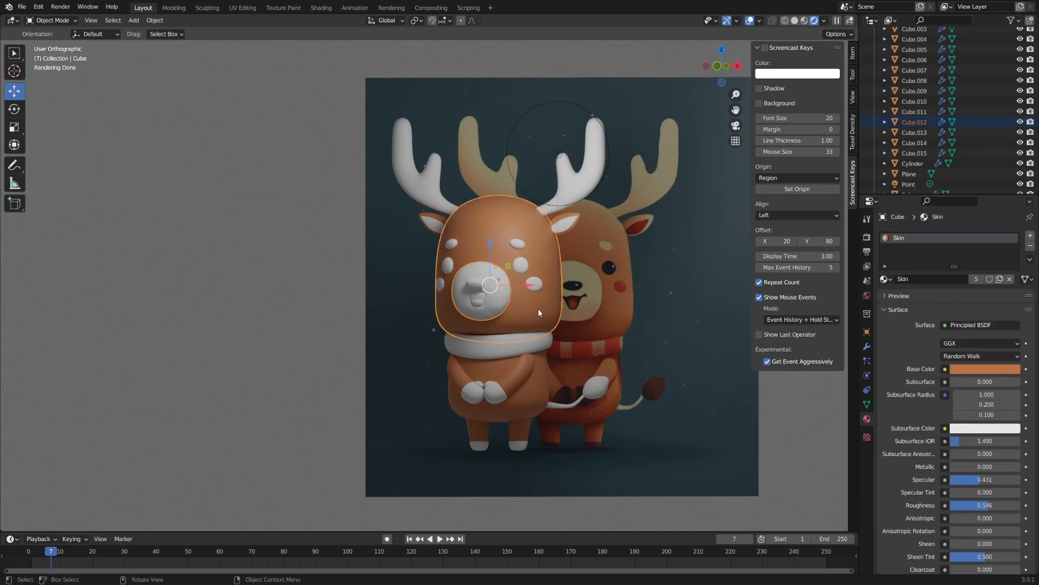
{"action": "key", "text": "ctrl+l"}
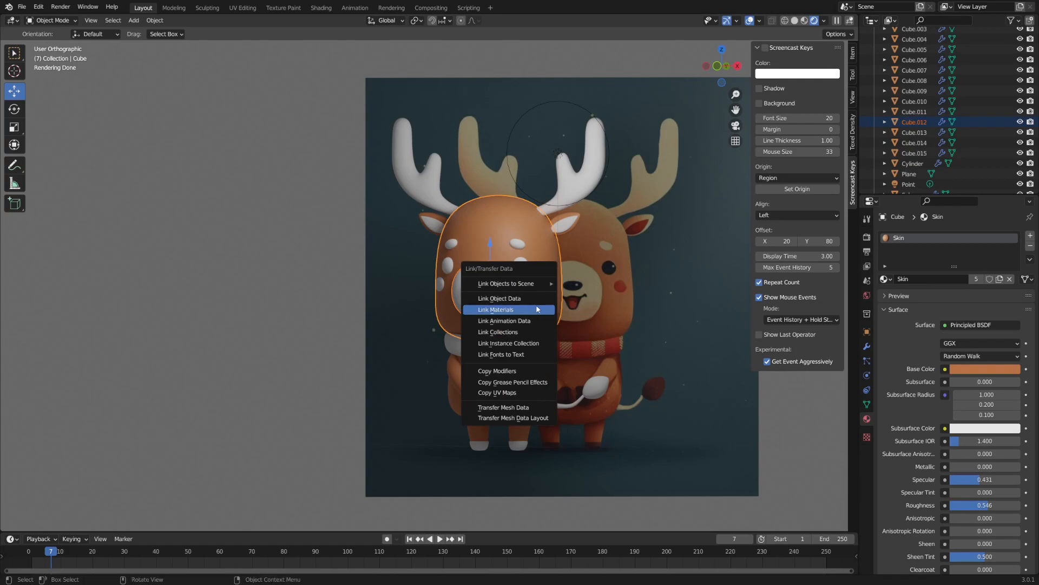
{"action": "left_click", "coordinate": [530, 313]}
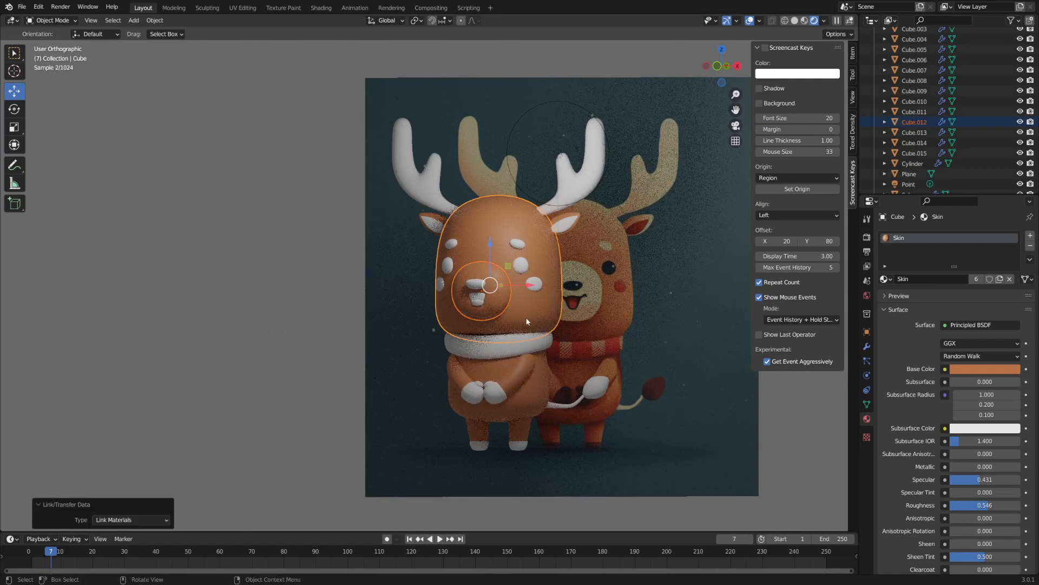
- Brighten the Skin material's orange base color slightly by raising its value
{"action": "left_click", "coordinate": [499, 307]}
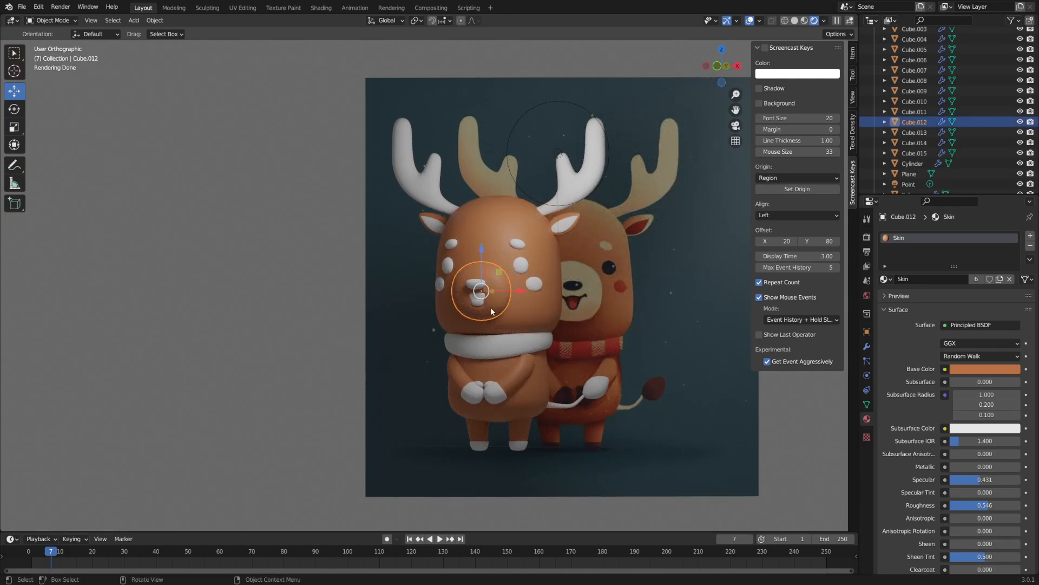
{"action": "left_click", "coordinate": [984, 374]}
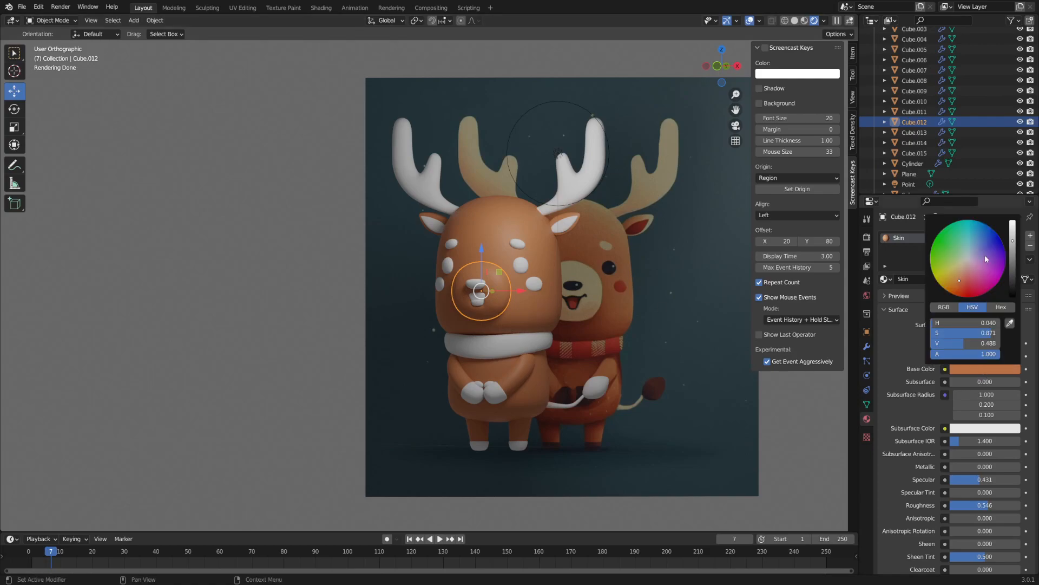
{"action": "left_click_drag", "start_coordinate": [1010, 240], "coordinate": [1013, 237]}
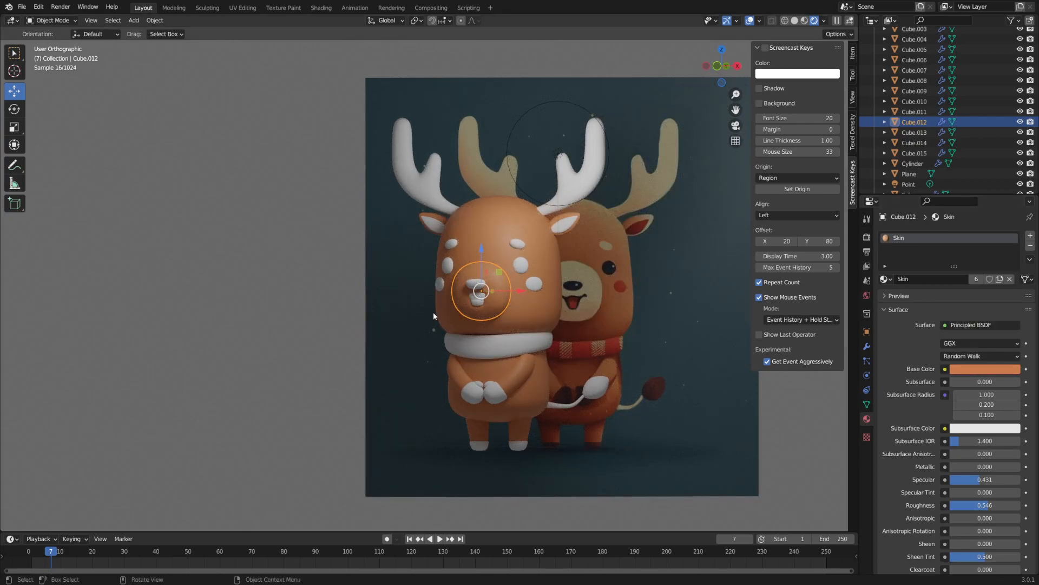
- Give the muzzle its own copy of the Skin material with a peach base color of hue 0.063, saturation 0.555 and value 0.774
{"action": "left_click", "coordinate": [977, 280]}
{"action": "left_click", "coordinate": [991, 369]}
{"action": "left_click_drag", "start_coordinate": [968, 268], "coordinate": [960, 267]}
{"action": "scroll", "coordinate": [977, 265], "scroll_direction": "up", "scroll_amount": 2}
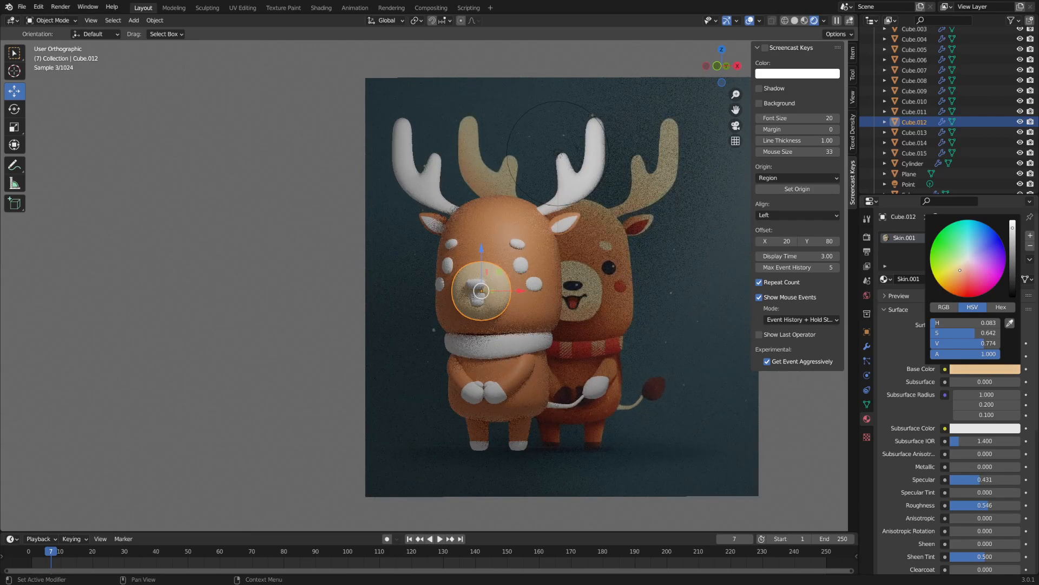
{"action": "left_click_drag", "start_coordinate": [960, 271], "coordinate": [963, 269]}
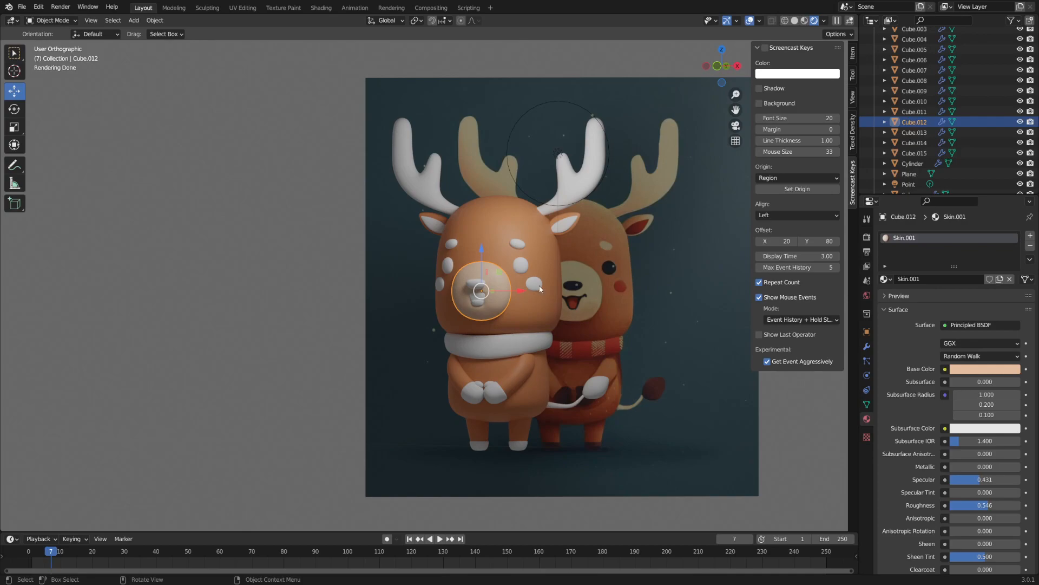
- Link the muzzle's Skin.001 material to the eyebrows, antlers and thin tail
{"action": "key", "text": "KP_1"}
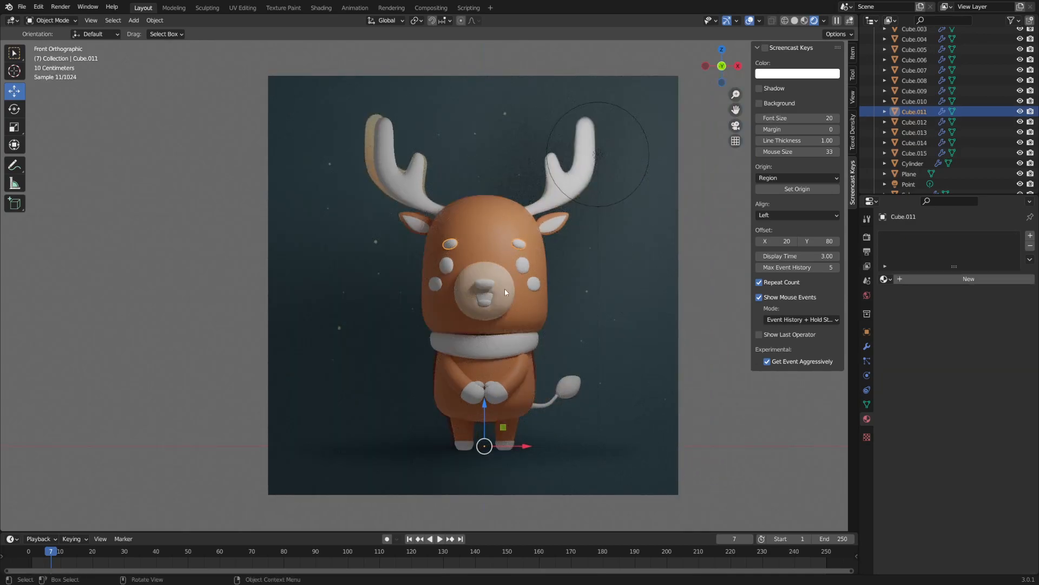
{"action": "left_click", "coordinate": [521, 248]}
{"action": "middle_click_drag", "start_coordinate": [567, 297], "coordinate": [550, 293]}
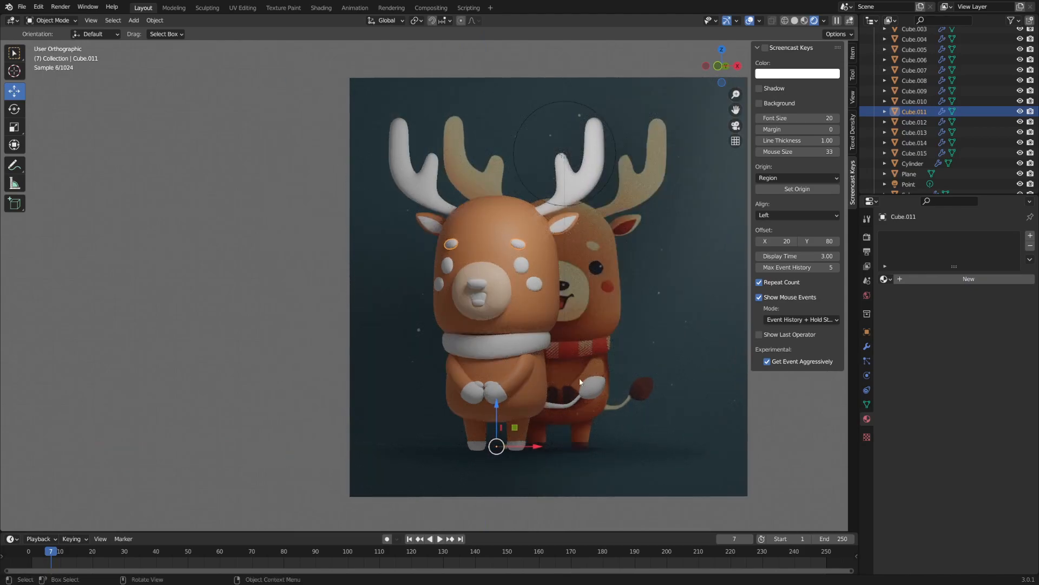
{"action": "left_click", "coordinate": [561, 408], "text": "shift"}
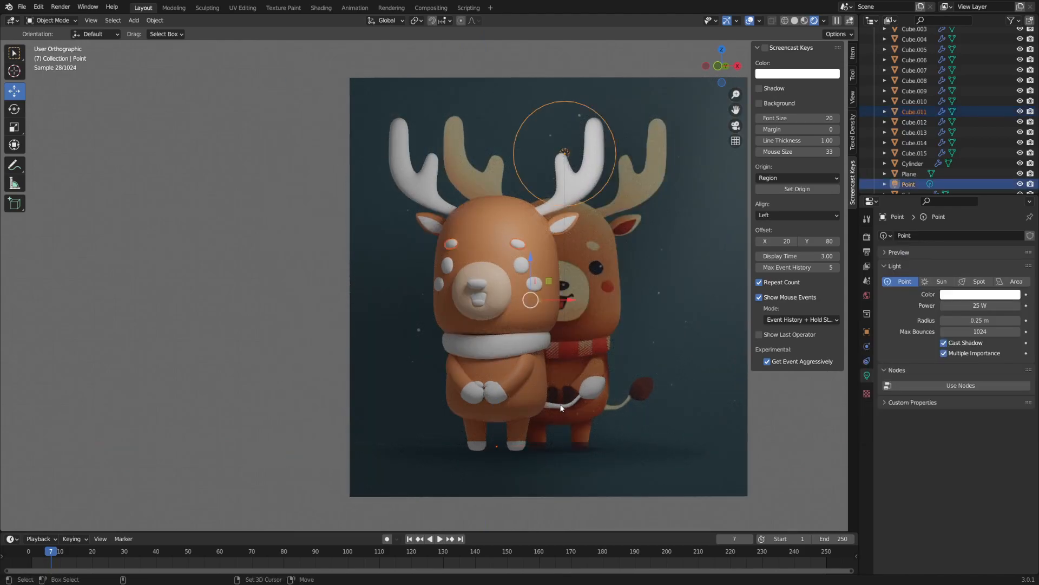
{"action": "left_click", "coordinate": [522, 249]}
{"action": "left_click", "coordinate": [522, 249]}
{"action": "left_click", "coordinate": [572, 191], "text": "shift"}
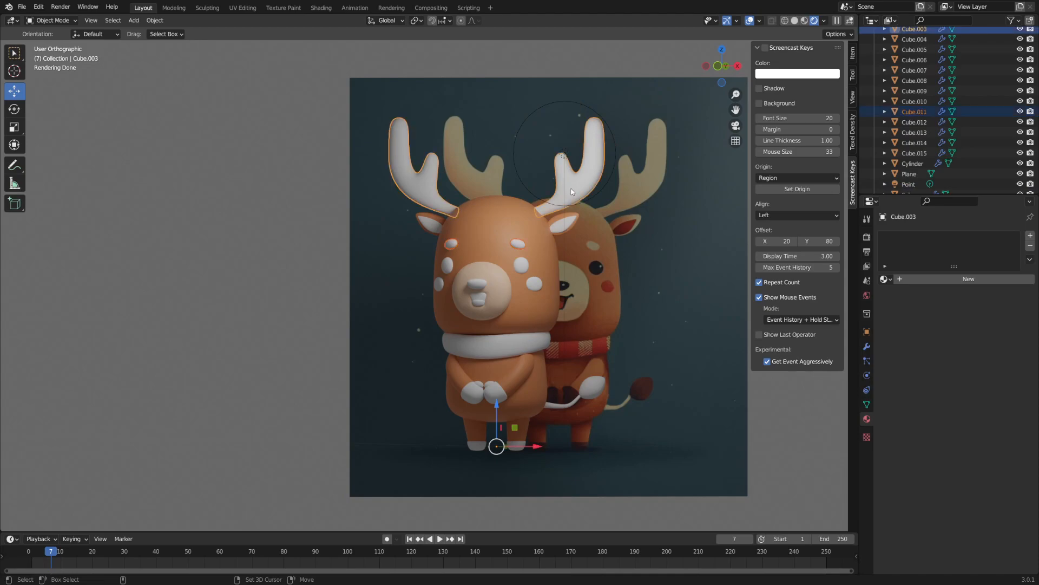
{"action": "left_click", "coordinate": [551, 404], "text": "shift"}
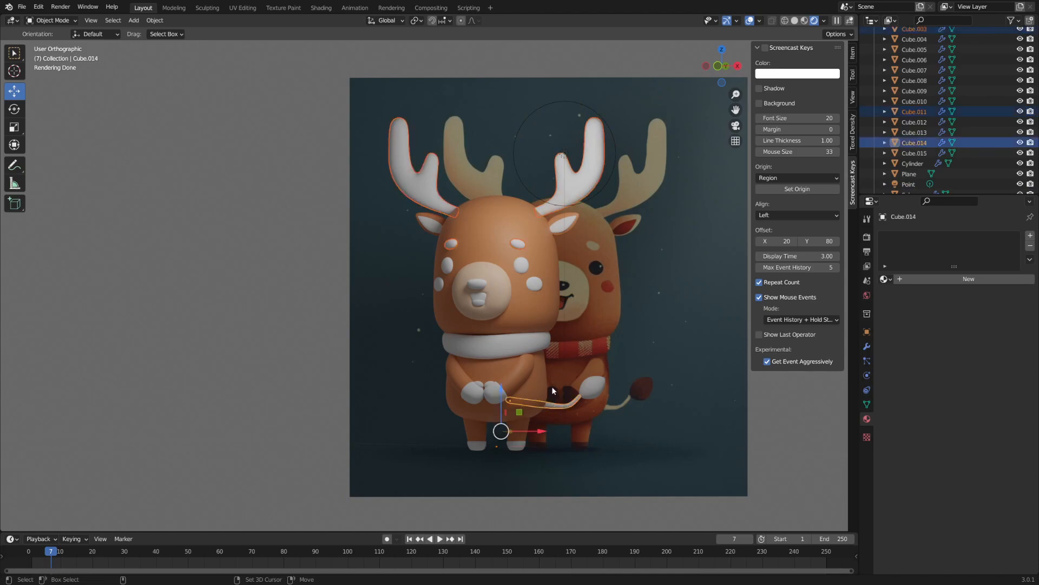
{"action": "left_click", "coordinate": [500, 287], "text": "shift"}
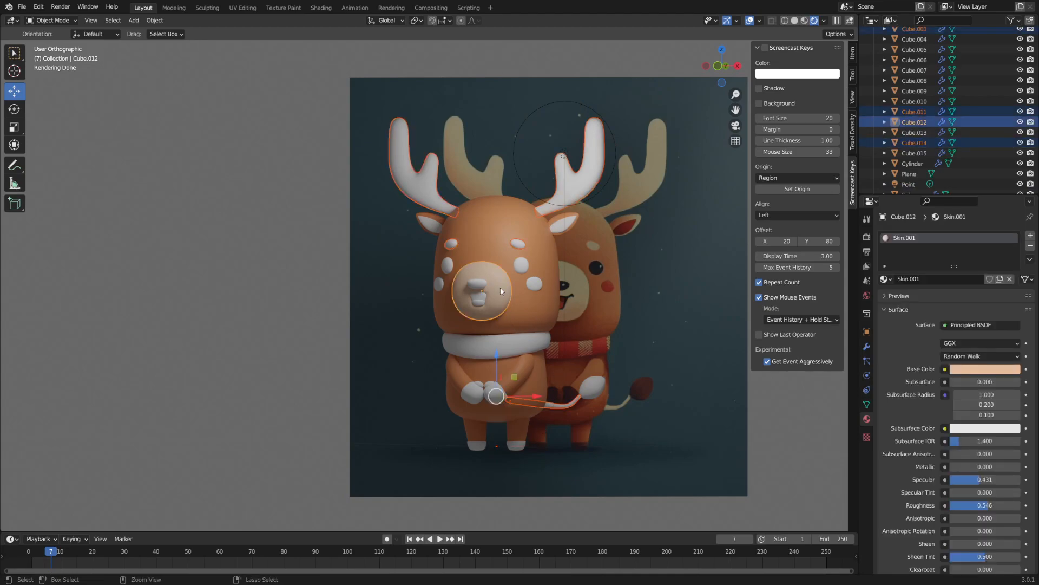
{"action": "key", "text": "ctrl+l"}
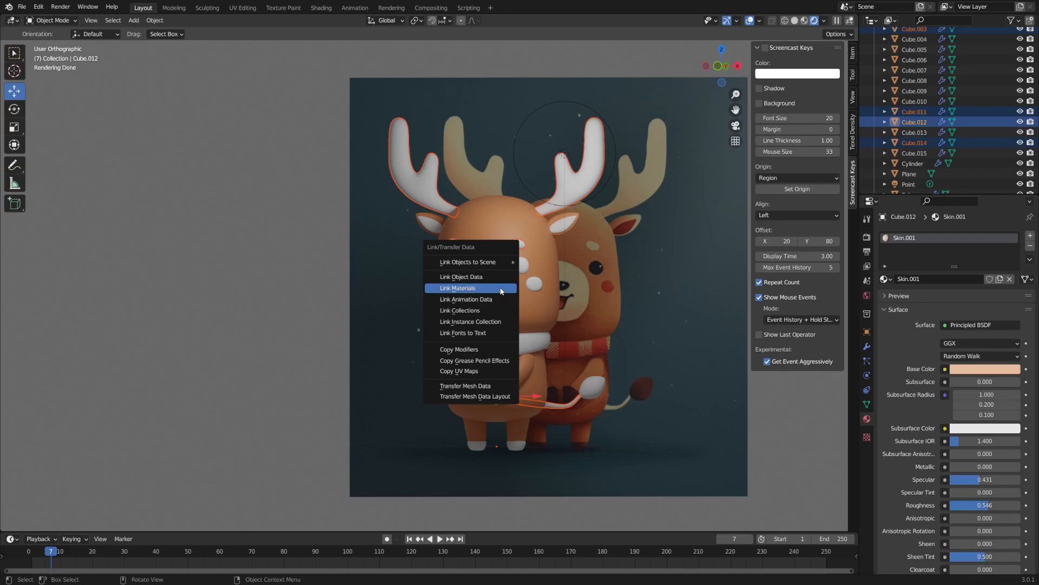
{"action": "left_click", "coordinate": [502, 288]}
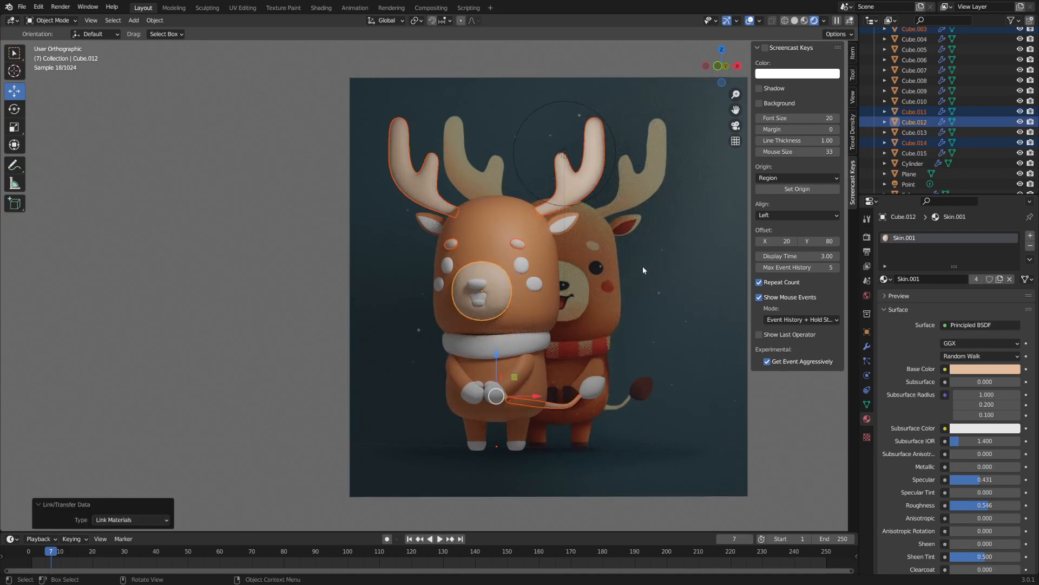
{"action": "left_click", "coordinate": [245, 257]}
- Shift the base color of the muzzle's Skin.001 material from peach to a more saturated yellow-beige
{"action": "left_click", "coordinate": [480, 291]}
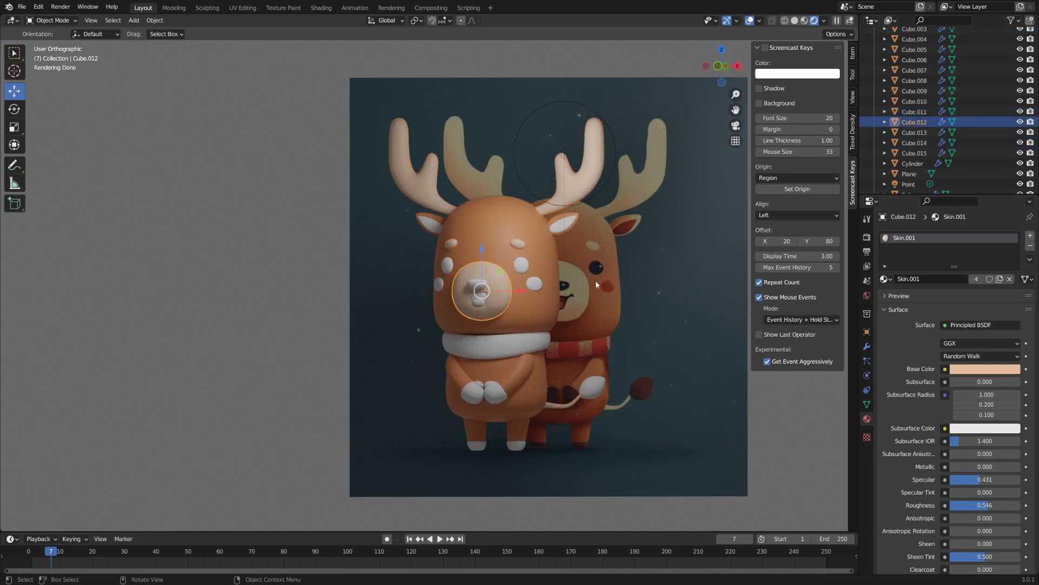
{"action": "scroll", "coordinate": [574, 276], "scroll_direction": "up", "scroll_amount": 1}
{"action": "left_click", "coordinate": [1000, 372]}
{"action": "left_click", "coordinate": [983, 371]}
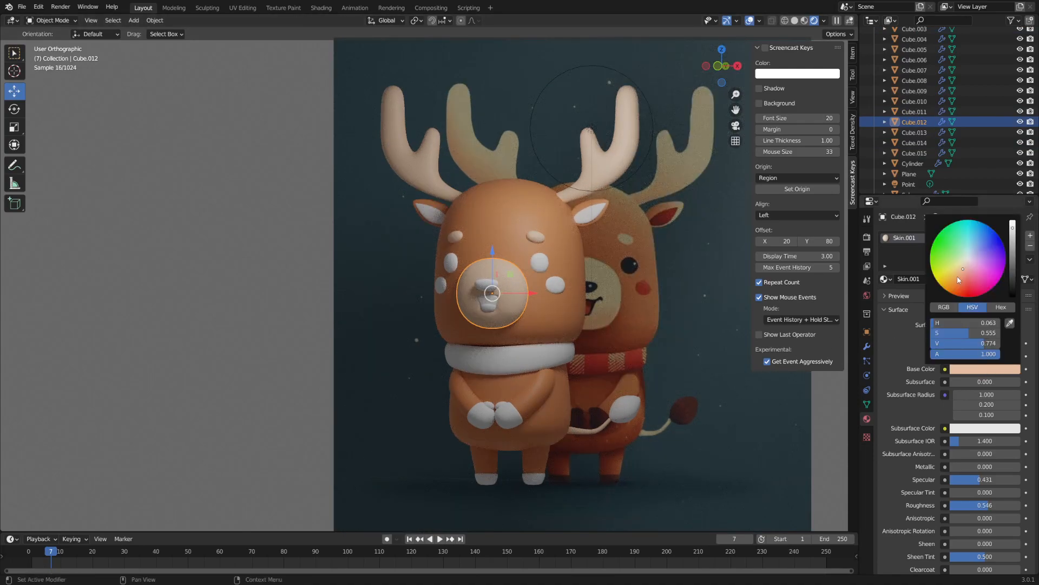
{"action": "left_click_drag", "start_coordinate": [962, 274], "coordinate": [959, 275]}
{"action": "left_click", "coordinate": [366, 254]}
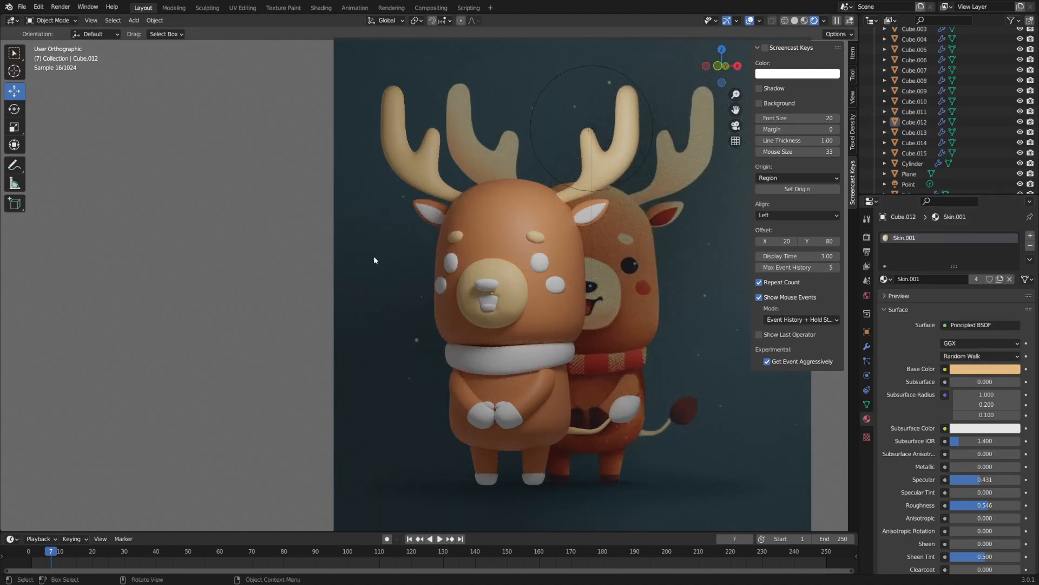
- Link the body's Skin material to the reindeer's hands
{"action": "scroll", "coordinate": [541, 327], "scroll_direction": "down", "scroll_amount": 1}
{"action": "middle_click_drag", "start_coordinate": [548, 356], "coordinate": [541, 356]}
{"action": "middle_click_drag", "start_coordinate": [542, 356], "coordinate": [541, 327], "text": "shift"}
{"action": "left_click", "coordinate": [477, 365]}
{"action": "left_click", "coordinate": [521, 353]}
{"action": "left_click", "coordinate": [474, 365], "text": "shift"}
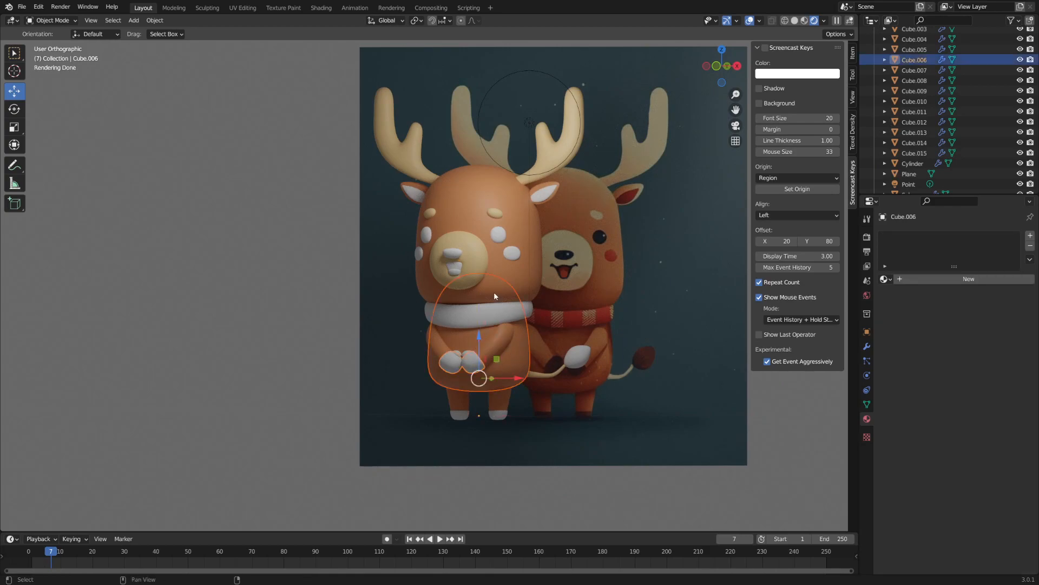
{"action": "middle_click_drag", "start_coordinate": [498, 345], "coordinate": [501, 345], "text": "shift"}
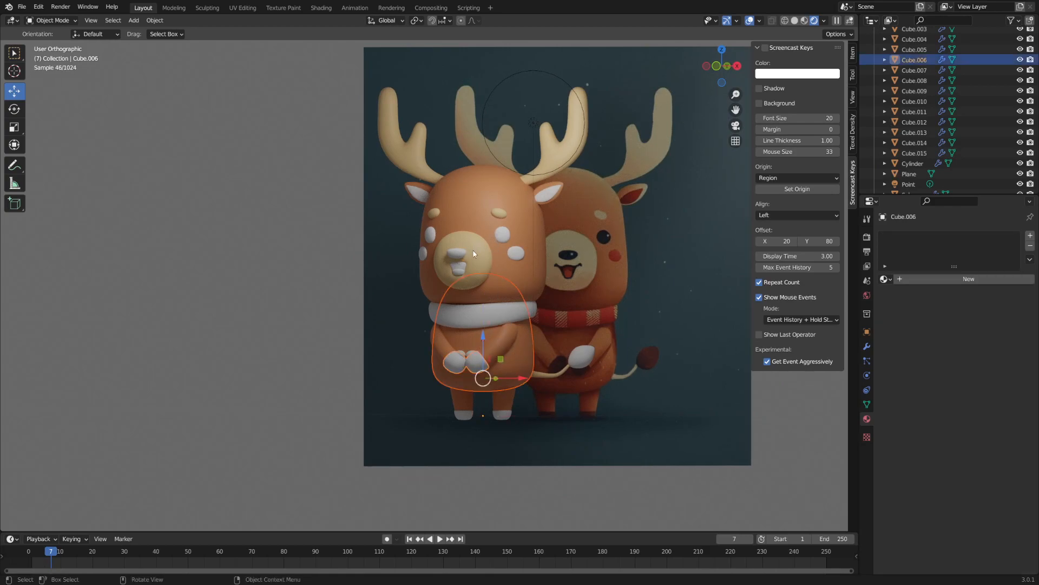
{"action": "left_click", "coordinate": [493, 385], "text": "shift"}
{"action": "key", "text": "ctrl+l"}
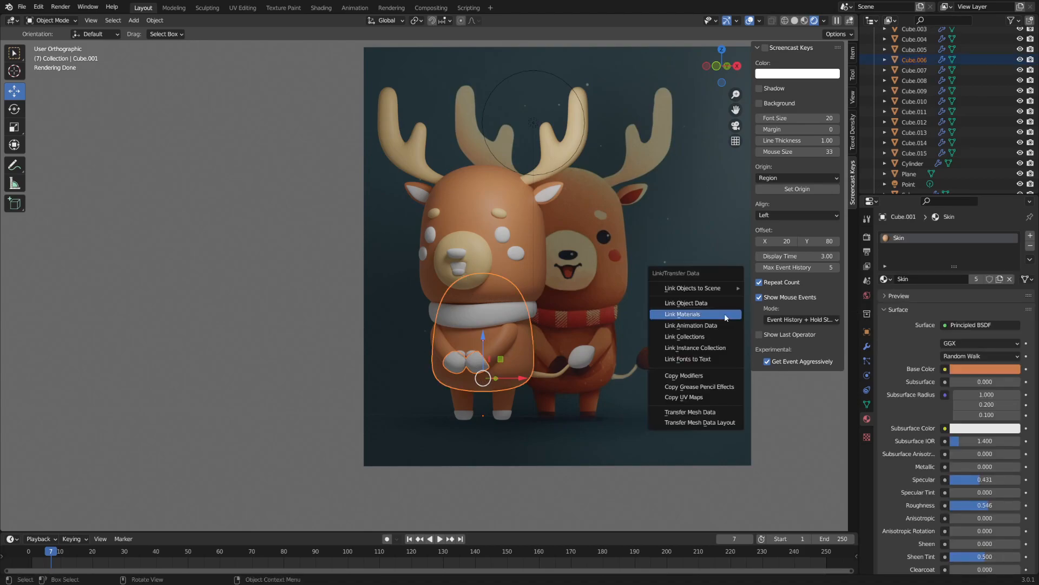
{"action": "left_click", "coordinate": [726, 317]}
- Give the hands their own copy of the Skin material with a dark brown base color of hue 0.041, saturation 0.846 and value 0.126
{"action": "left_click", "coordinate": [469, 355]}
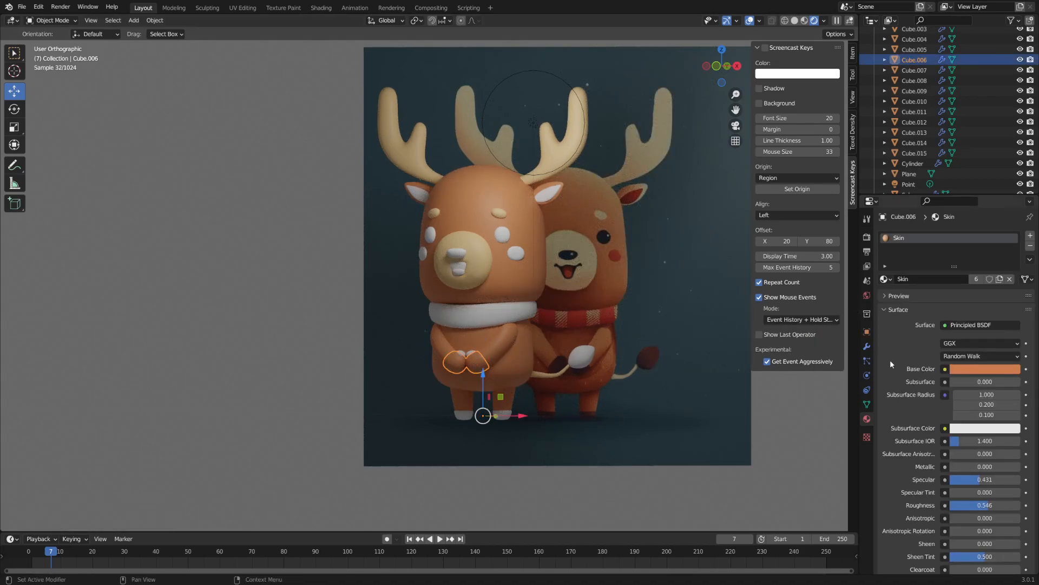
{"action": "left_click", "coordinate": [978, 280]}
{"action": "left_click", "coordinate": [988, 369]}
{"action": "left_click_drag", "start_coordinate": [1012, 271], "coordinate": [1013, 269]}
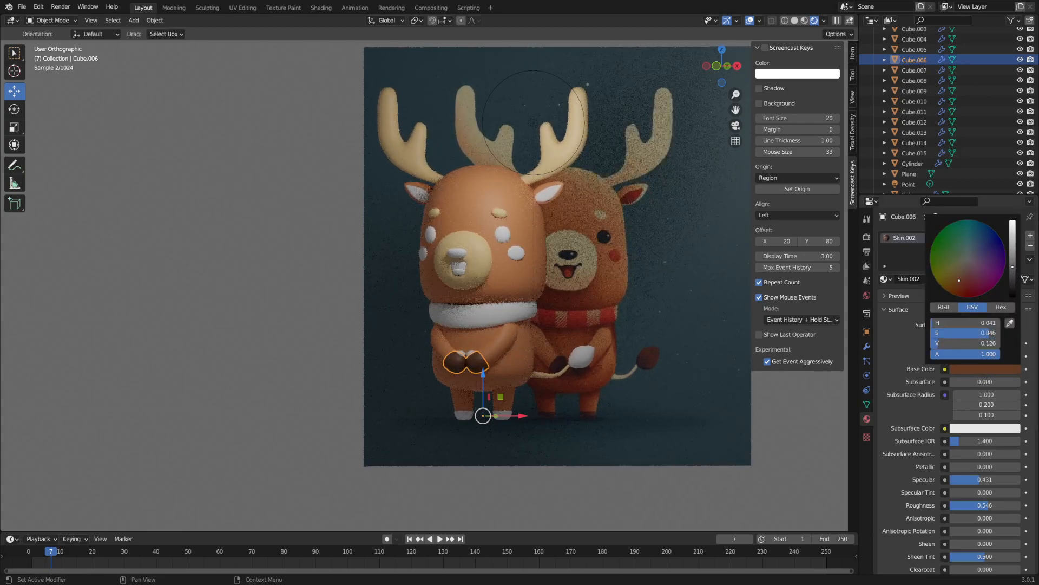
- Link the hands' dark brown Skin.002 material to the hooves and the tail tip
{"action": "left_click", "coordinate": [471, 355]}
{"action": "left_click", "coordinate": [479, 360], "text": "shift"}
{"action": "left_click", "coordinate": [502, 414], "text": "shift"}
{"action": "left_click", "coordinate": [480, 371], "text": "shift"}
{"action": "key", "text": "ctrl+l"}
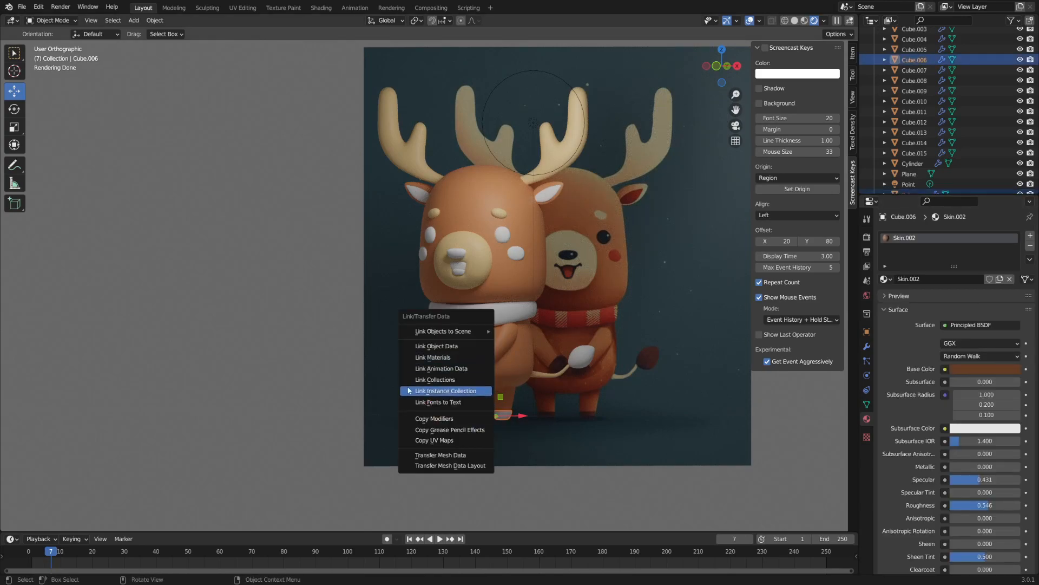
{"action": "left_click", "coordinate": [475, 358]}
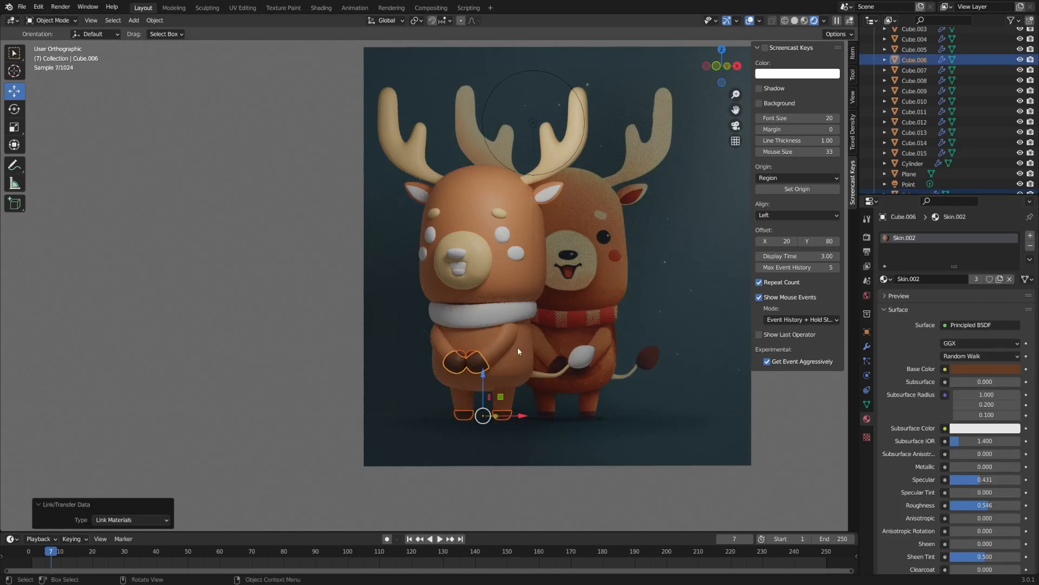
{"action": "left_click", "coordinate": [476, 357]}
{"action": "left_click", "coordinate": [580, 366], "text": "shift"}
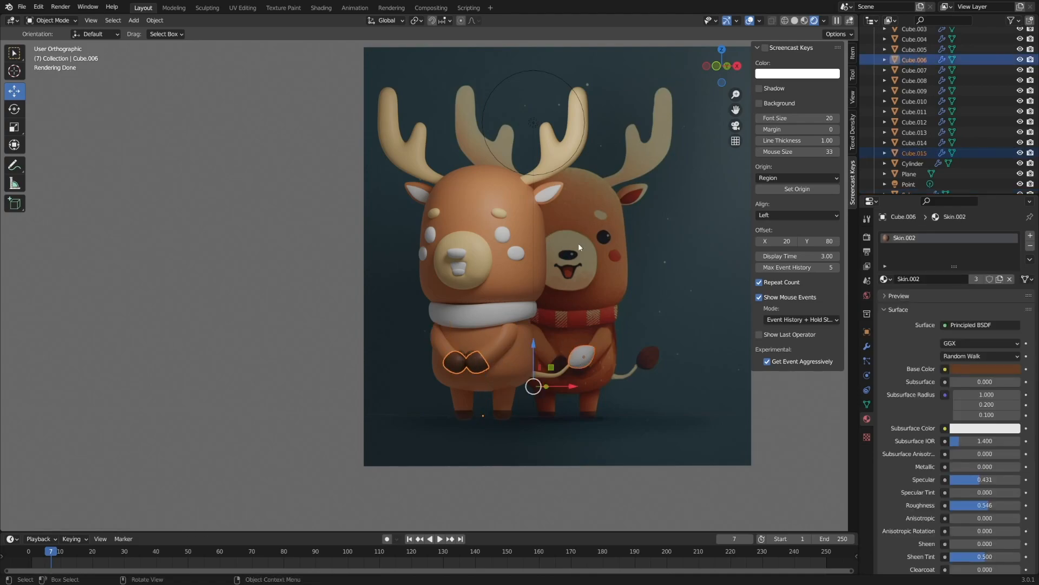
{"action": "key", "text": "ctrl+l"}
{"action": "left_click", "coordinate": [538, 283]}
{"action": "middle_click_drag", "start_coordinate": [522, 268], "coordinate": [522, 276], "text": "shift"}
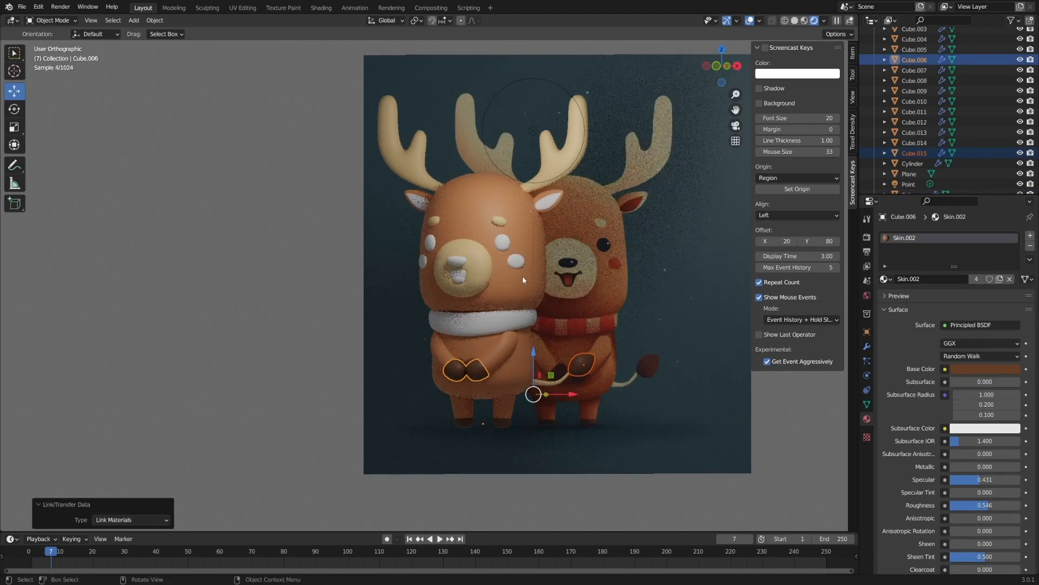
- Link the head's Skin material to the inner ears and make it a separate copy with a saturated red base color
{"action": "left_click", "coordinate": [488, 317]}
{"action": "scroll", "coordinate": [467, 263], "scroll_direction": "up", "scroll_amount": 2}
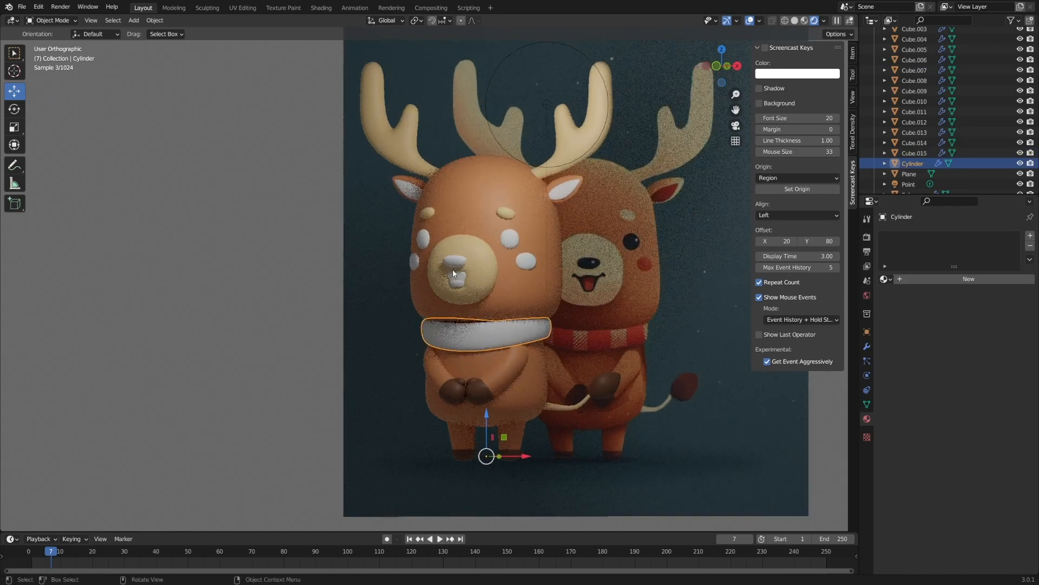
{"action": "left_click", "coordinate": [453, 264]}
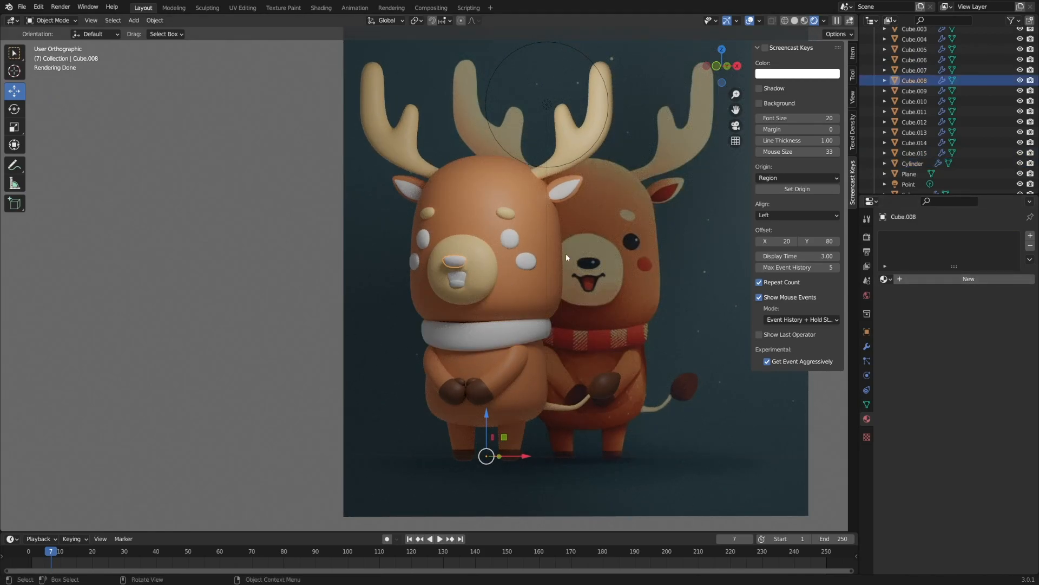
{"action": "left_click", "coordinate": [512, 239]}
{"action": "left_click", "coordinate": [525, 227]}
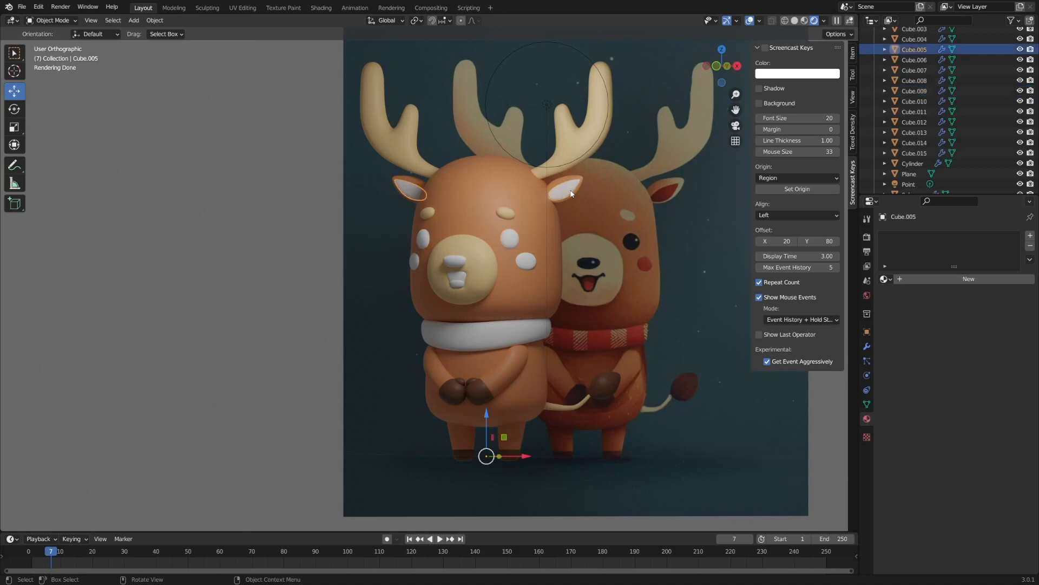
{"action": "left_click", "coordinate": [543, 194]}
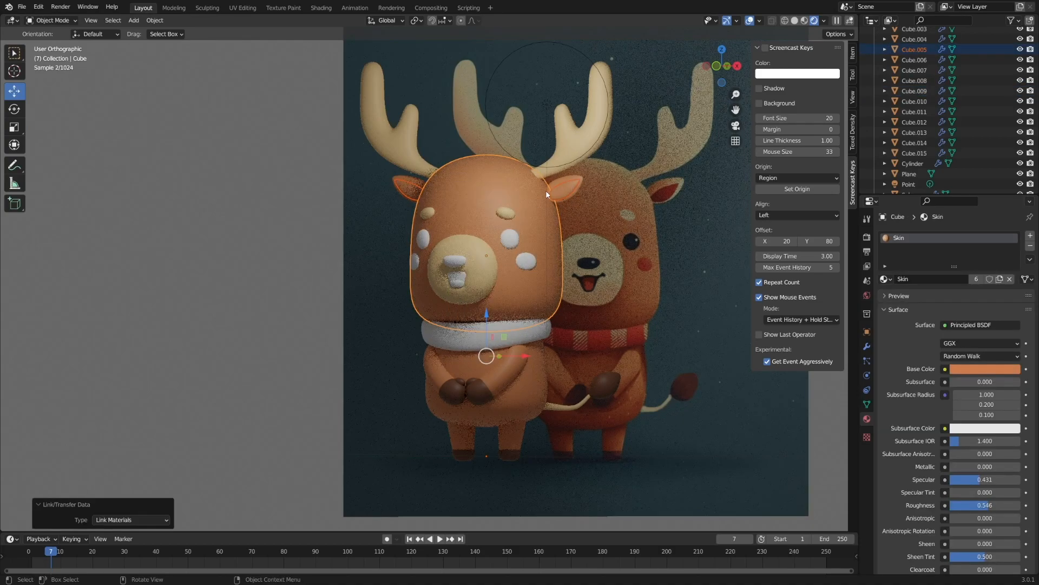
{"action": "left_click", "coordinate": [969, 370]}
{"action": "left_click_drag", "start_coordinate": [978, 284], "coordinate": [963, 291]}
- Share the red Skin.003 material between the inner ears and the cheeks by linking materials
{"action": "left_click", "coordinate": [415, 261], "text": "shift"}
{"action": "left_click", "coordinate": [564, 189], "text": "shift"}
{"action": "key", "text": "ctrl+l"}
{"action": "left_click", "coordinate": [563, 191]}
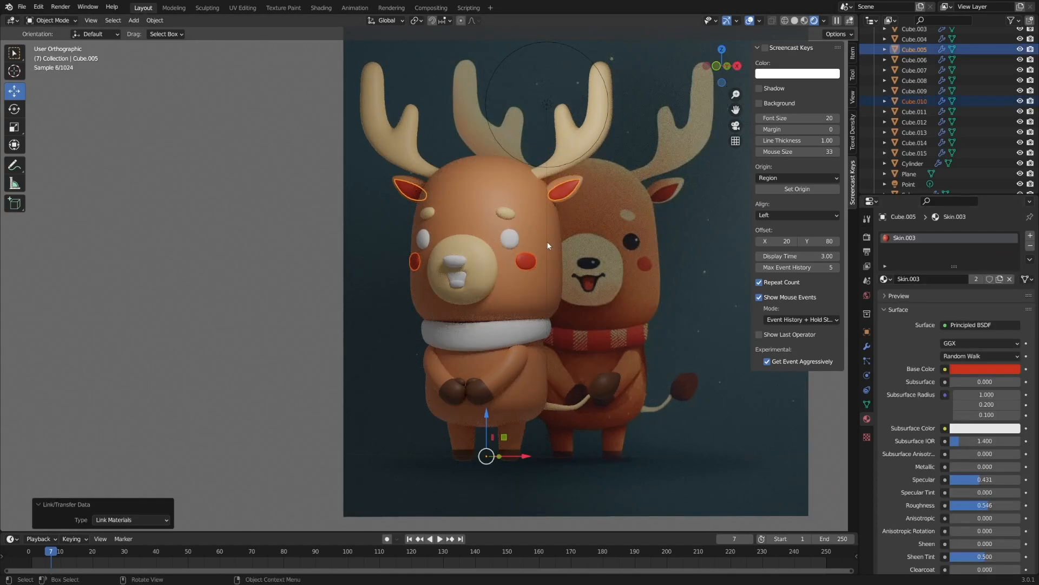
- Soften the cheeks' red base color to hue 0.000537, saturation 0.906 and value 0.654
{"action": "left_click", "coordinate": [549, 243]}
{"action": "left_click", "coordinate": [531, 264]}
{"action": "left_click", "coordinate": [969, 368]}
{"action": "left_click_drag", "start_coordinate": [1011, 237], "coordinate": [1012, 233]}
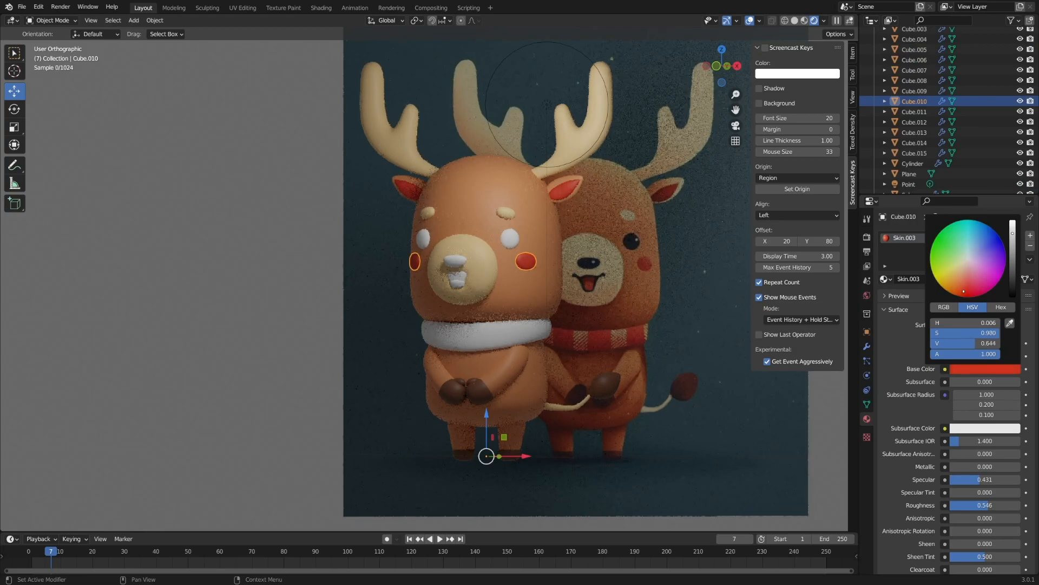
{"action": "left_click_drag", "start_coordinate": [963, 291], "coordinate": [968, 285]}
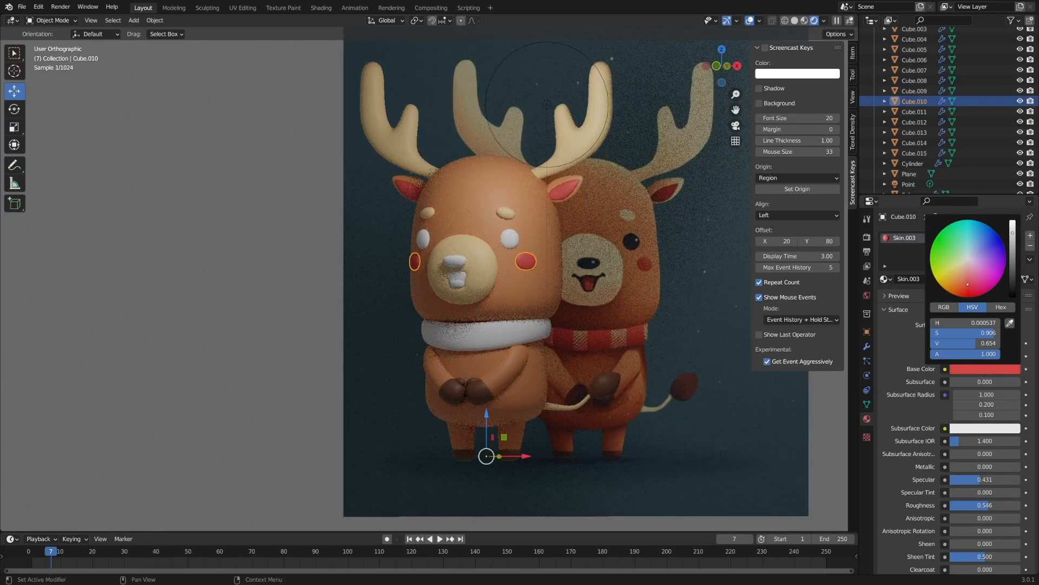
- Give the scarf a new red material with hue 0.005, saturation 0.958, value 0.800, specular 0.346 and roughness 0.843
{"action": "left_click", "coordinate": [912, 163]}
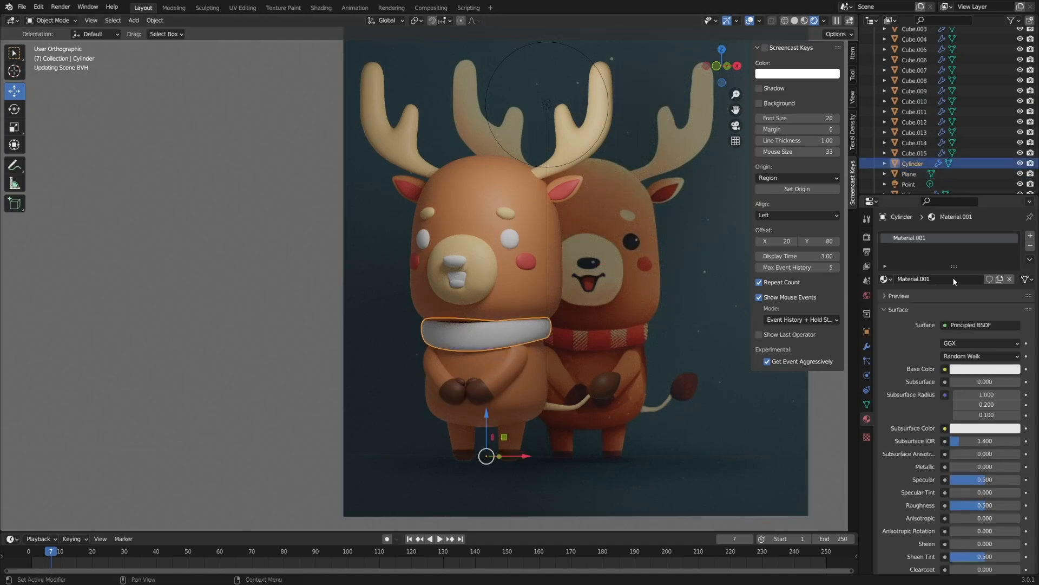
{"action": "left_click", "coordinate": [969, 371]}
{"action": "left_click_drag", "start_coordinate": [968, 263], "coordinate": [965, 288]}
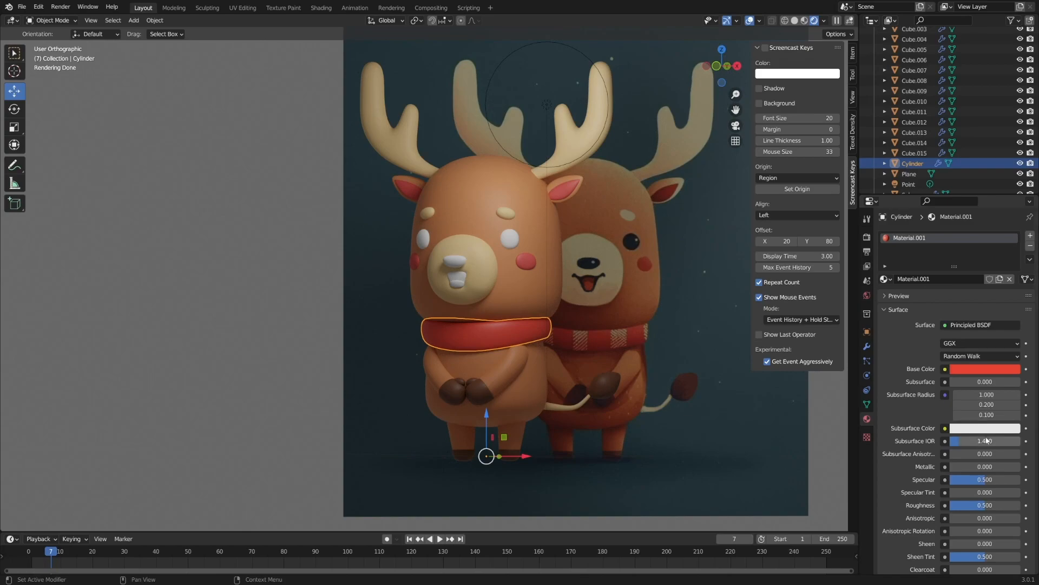
{"action": "left_click_drag", "start_coordinate": [986, 506], "coordinate": [975, 479]}
- Give the nose a new near-black material with base color value 0.010, specular 0.609 and roughness 0.386
{"action": "left_click", "coordinate": [463, 260]}
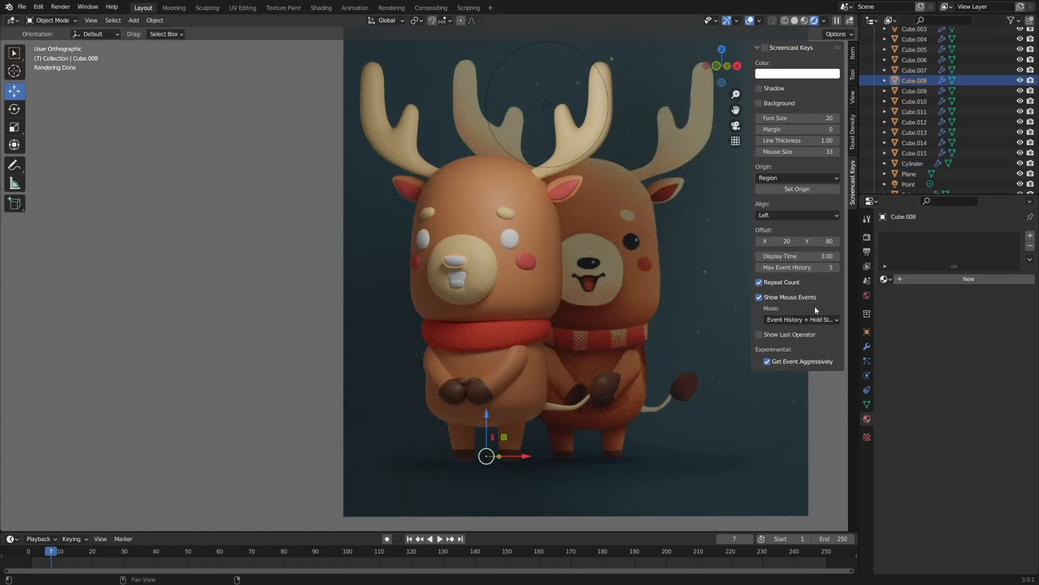
{"action": "left_click", "coordinate": [927, 279]}
{"action": "left_click", "coordinate": [977, 374]}
{"action": "left_click_drag", "start_coordinate": [1013, 265], "coordinate": [1013, 296]}
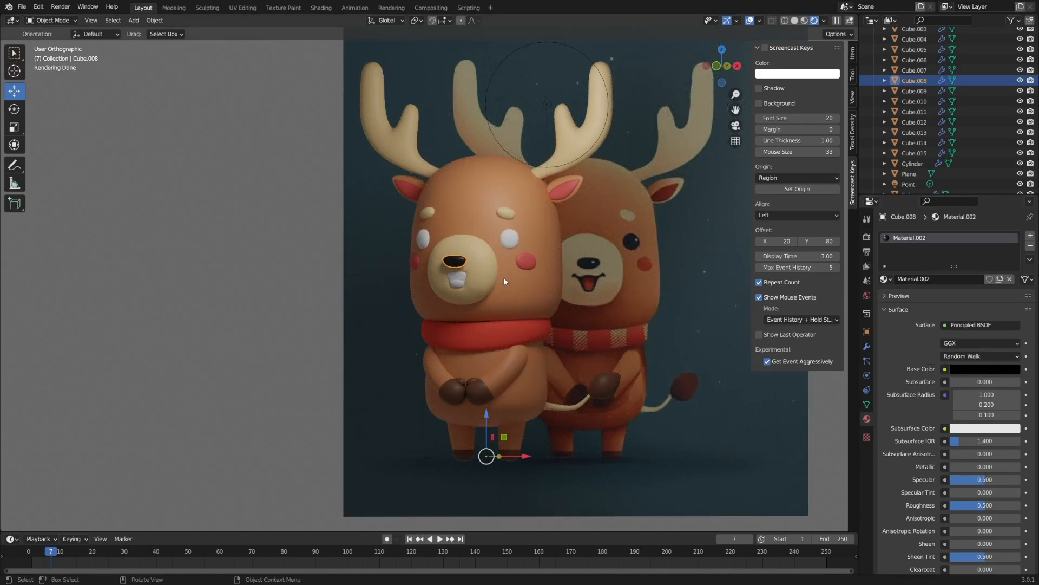
{"action": "left_click_drag", "start_coordinate": [980, 480], "coordinate": [966, 505]}
{"action": "left_click", "coordinate": [999, 370]}
{"action": "left_click_drag", "start_coordinate": [1013, 294], "coordinate": [1013, 287]}
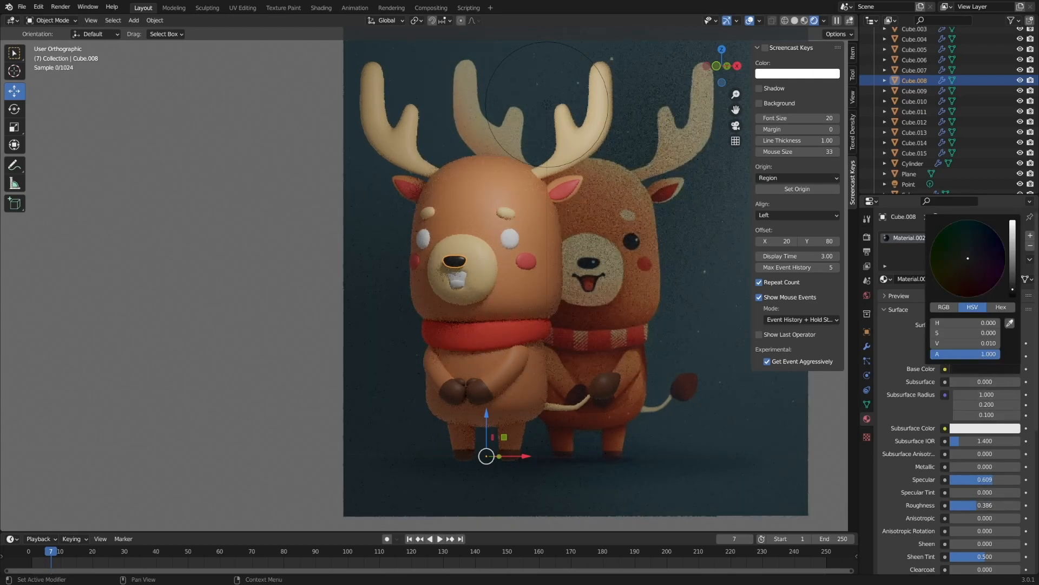
- Link the nose's near-black material to the eyes and lower its roughness to about 0.151
{"action": "left_click", "coordinate": [510, 240]}
{"action": "left_click", "coordinate": [459, 262], "text": "shift"}
{"action": "key", "text": "ctrl+l"}
{"action": "left_click", "coordinate": [498, 244]}
{"action": "left_click", "coordinate": [510, 240]}
{"action": "left_click_drag", "start_coordinate": [993, 505], "coordinate": [975, 505]}
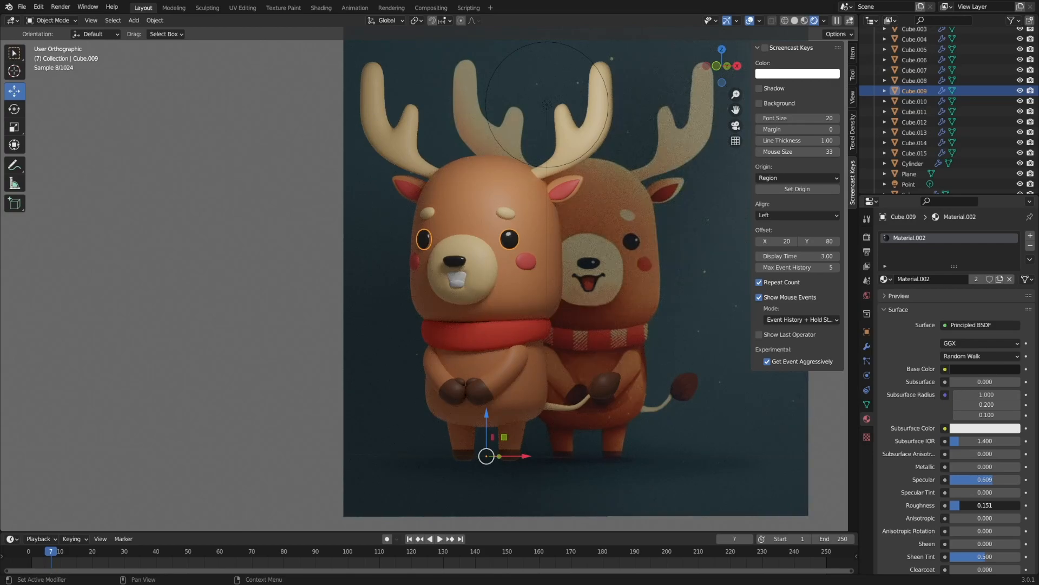
- Give the mouth a new material with a dark red base color and a roughness of 0.431
{"action": "left_click", "coordinate": [460, 265]}
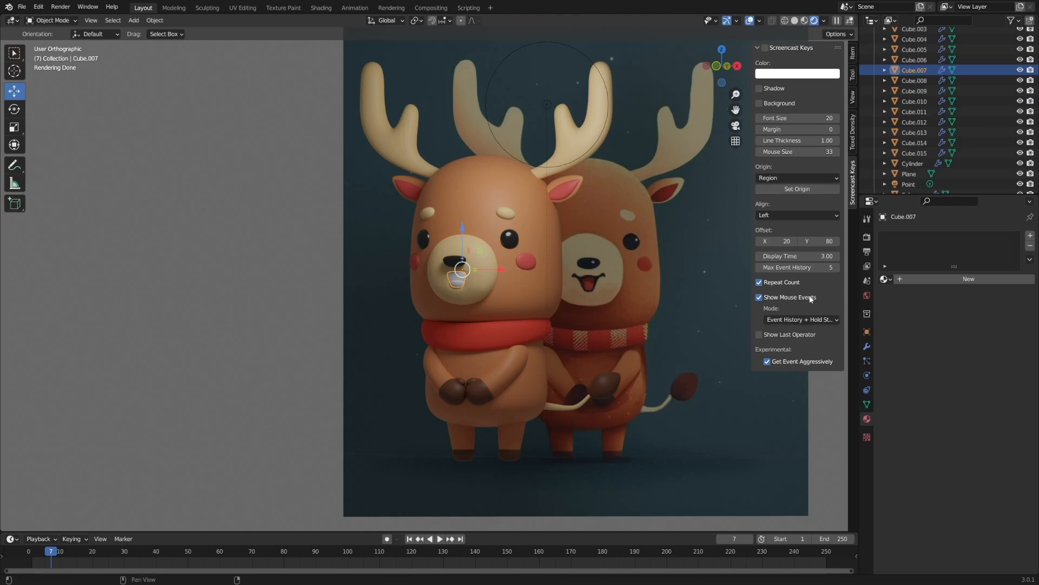
{"action": "left_click", "coordinate": [969, 279]}
{"action": "left_click", "coordinate": [985, 369]}
{"action": "left_click_drag", "start_coordinate": [1013, 227], "coordinate": [1012, 251]}
{"action": "left_click_drag", "start_coordinate": [970, 284], "coordinate": [972, 292]}
{"action": "left_click", "coordinate": [456, 280]}
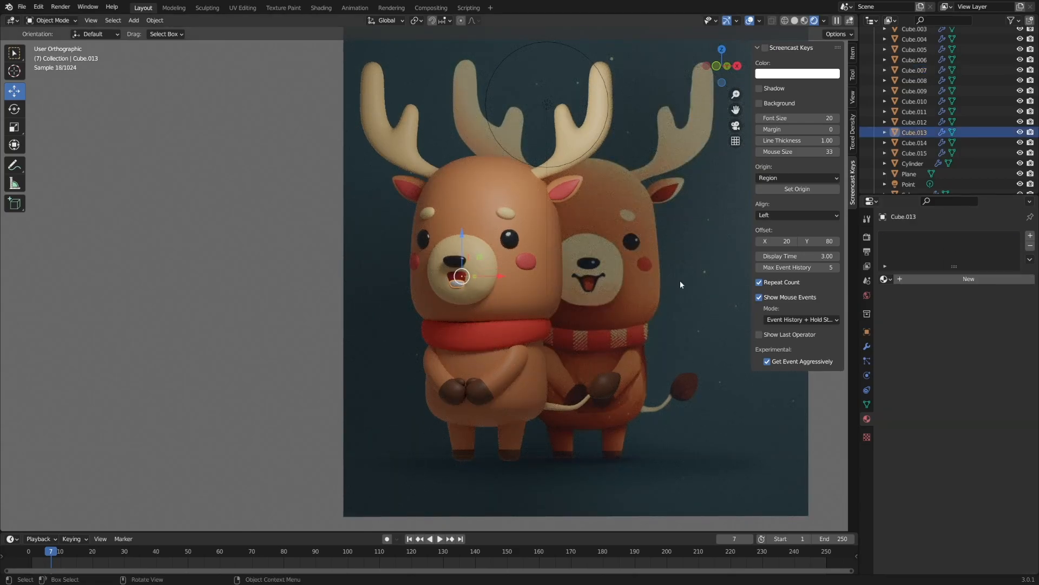
{"action": "left_click", "coordinate": [452, 279]}
{"action": "left_click_drag", "start_coordinate": [990, 506], "coordinate": [981, 506]}
- Link the mouth's dark red Material.003 to the tongue
{"action": "left_click", "coordinate": [458, 283], "text": "shift"}
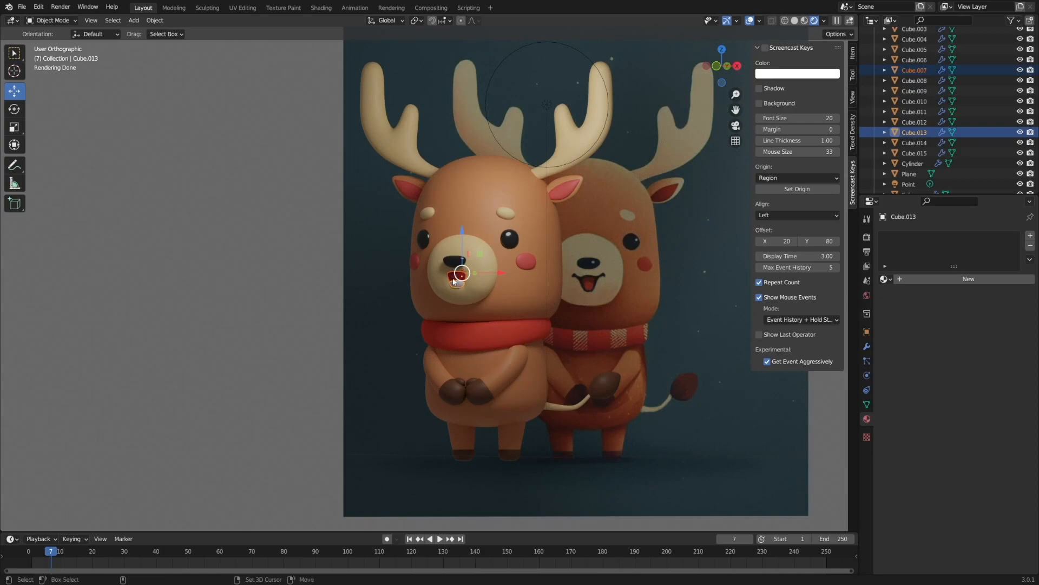
{"action": "left_click", "coordinate": [460, 277], "text": "shift"}
{"action": "key", "text": "ctrl+l"}
{"action": "left_click", "coordinate": [459, 277]}
{"action": "left_click", "coordinate": [458, 281]}
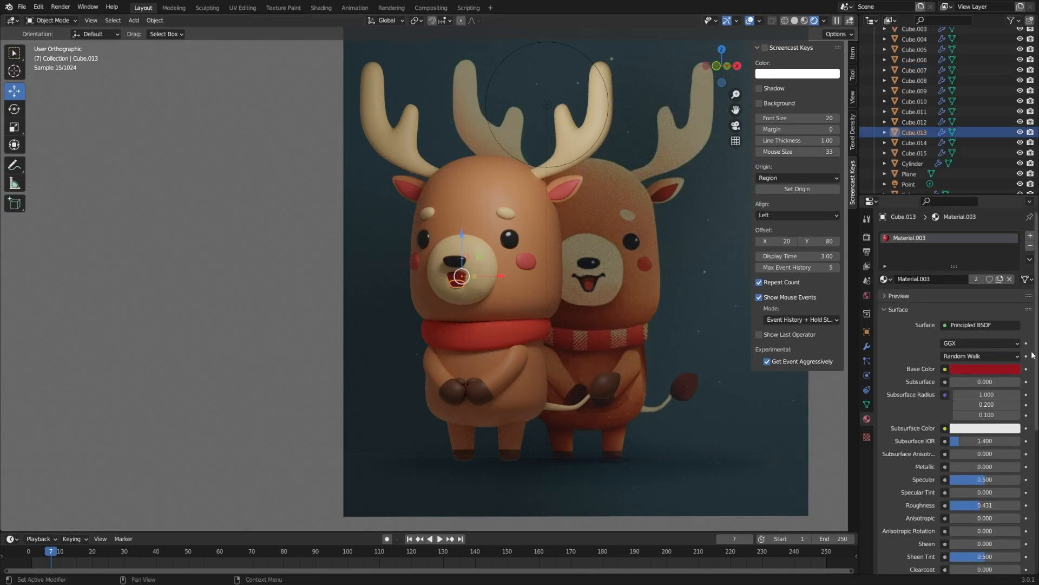
{"action": "left_click", "coordinate": [1010, 279]}
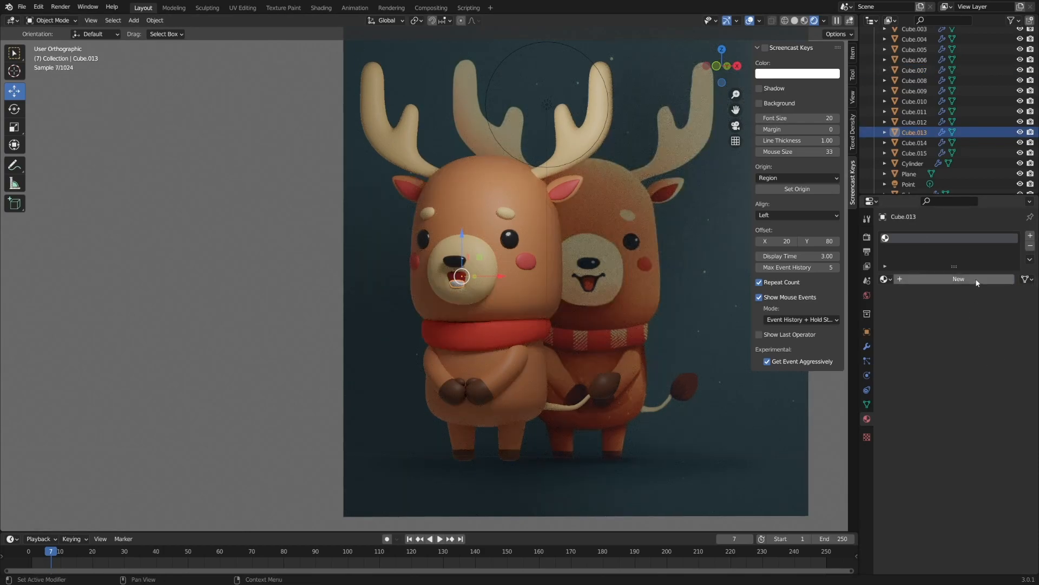
{"action": "key", "text": "ctrl+z"}
{"action": "key", "text": "ctrl+z"}
{"action": "left_click", "coordinate": [981, 368]}
{"action": "left_click_drag", "start_coordinate": [1012, 251], "coordinate": [1012, 227]}
{"action": "key", "text": "ctrl+z"}
{"action": "key", "text": "ctrl+z"}
{"action": "key", "text": "ctrl+z"}
- Brighten the tongue's base color to a red of hue 0.997, saturation 0.940 and value 0.774
{"action": "left_click", "coordinate": [985, 368]}
{"action": "left_click_drag", "start_coordinate": [971, 292], "coordinate": [970, 288]}
{"action": "scroll", "coordinate": [433, 293], "scroll_direction": "up", "scroll_amount": 4}
{"action": "left_click", "coordinate": [984, 369]}
{"action": "left_click_drag", "start_coordinate": [1012, 228], "coordinate": [1012, 227]}
{"action": "left_click_drag", "start_coordinate": [973, 283], "coordinate": [969, 287]}
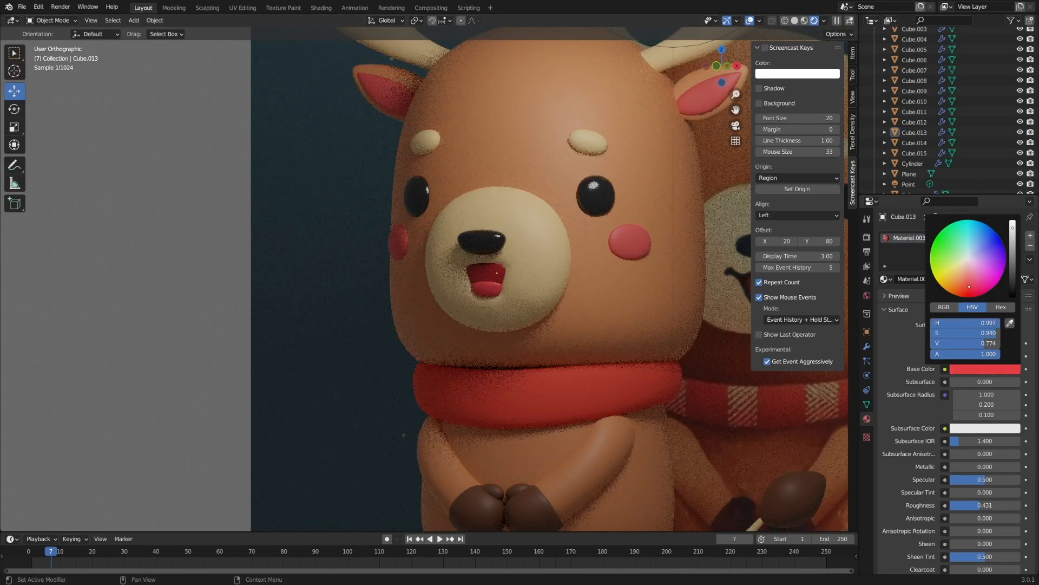
- Shift the base color of the tail tip's shared Skin.002 material to a lighter, less saturated reddish brown
{"action": "scroll", "coordinate": [539, 313], "scroll_direction": "down", "scroll_amount": 5}
{"action": "key", "text": "KP_1"}
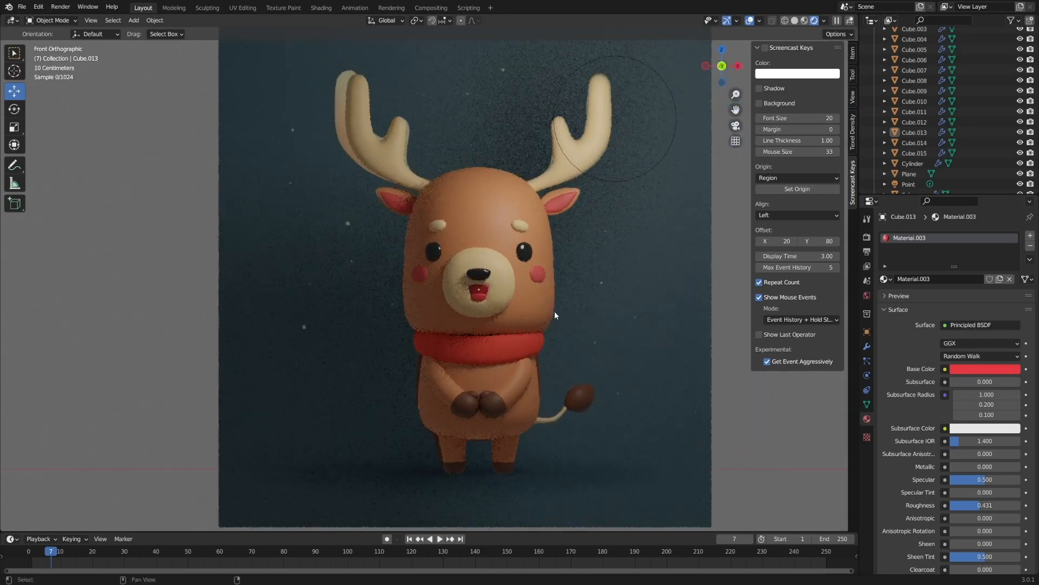
{"action": "left_click", "coordinate": [492, 299]}
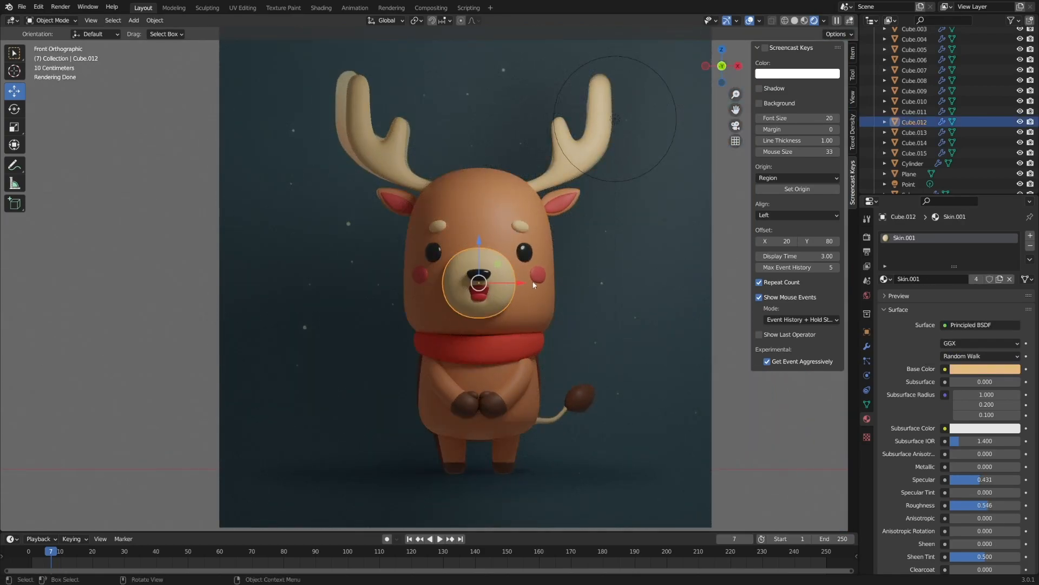
{"action": "middle_click_drag", "start_coordinate": [601, 363], "coordinate": [719, 395]}
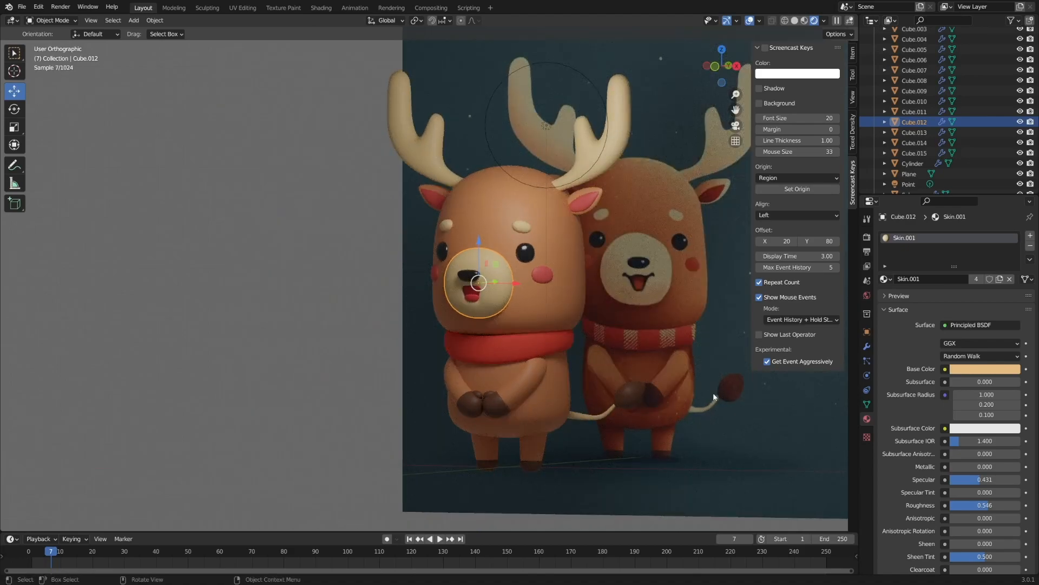
{"action": "left_click", "coordinate": [631, 395]}
{"action": "left_click", "coordinate": [985, 369]}
{"action": "left_click_drag", "start_coordinate": [964, 279], "coordinate": [1013, 257]}
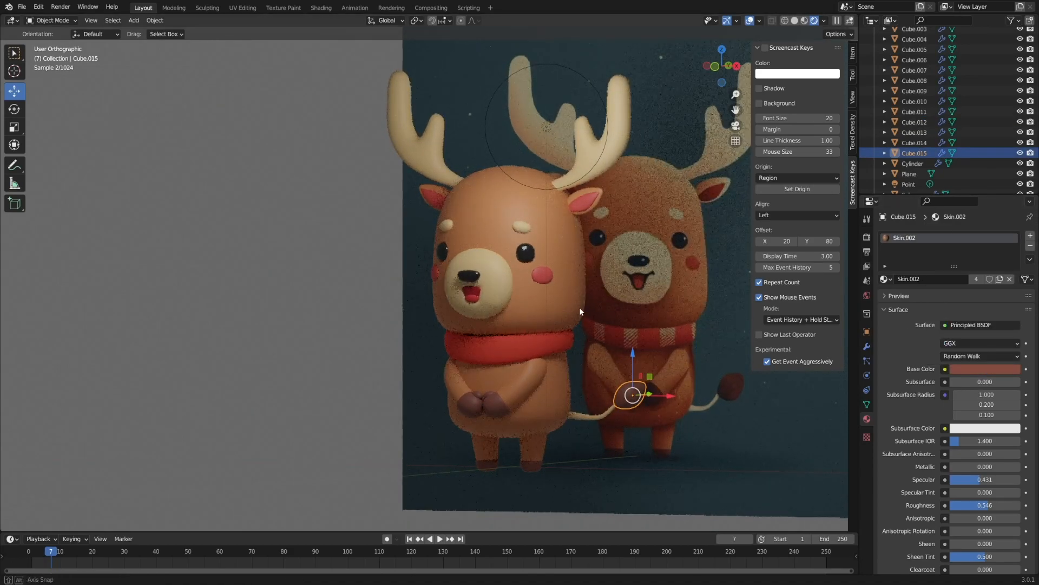
{"action": "key", "text": "KP_1"}
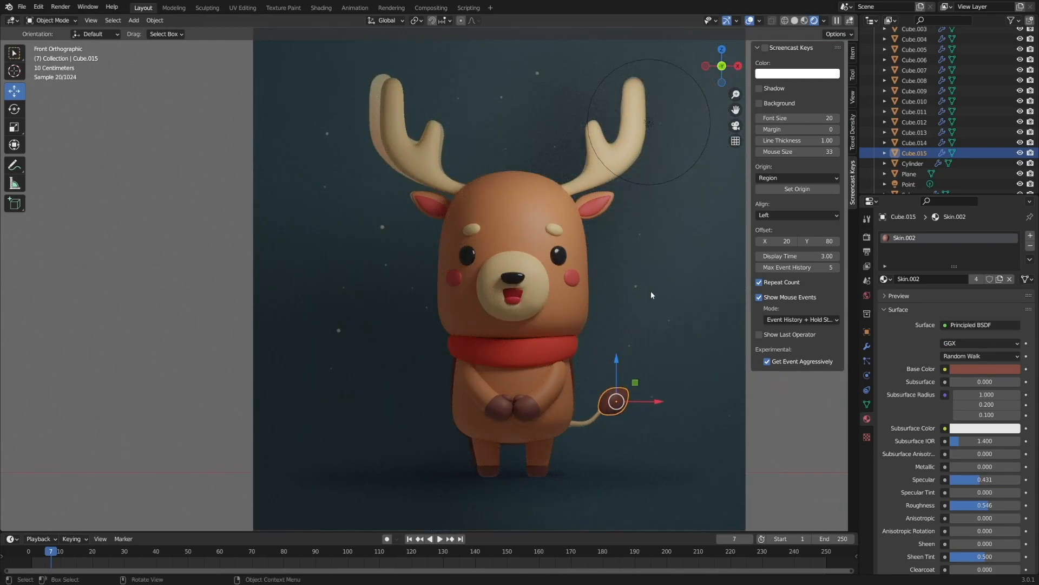
- Open the base color of the scarf's red material for editing
{"action": "left_click", "coordinate": [867, 295]}
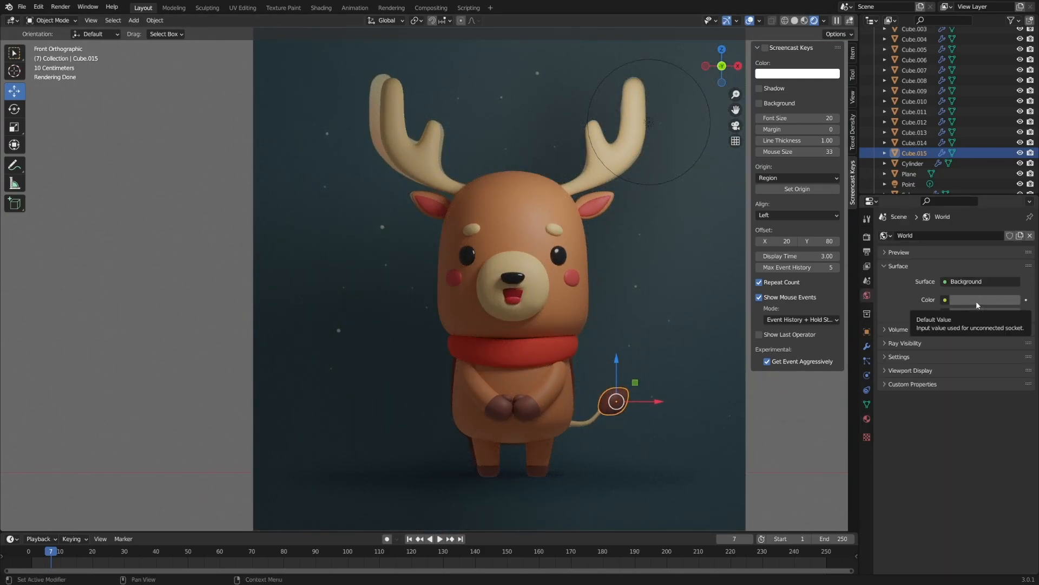
{"action": "left_click", "coordinate": [913, 163]}
{"action": "left_click", "coordinate": [867, 418]}
{"action": "left_click", "coordinate": [985, 369]}
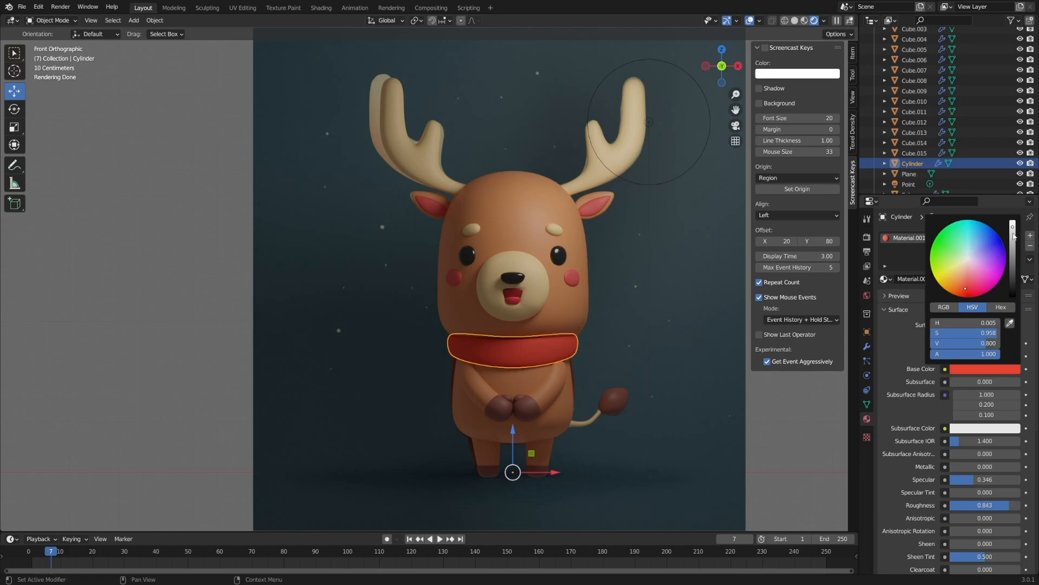
- Tint the point light beside the antler from white to a pale warm pink
{"action": "left_click", "coordinate": [676, 178]}
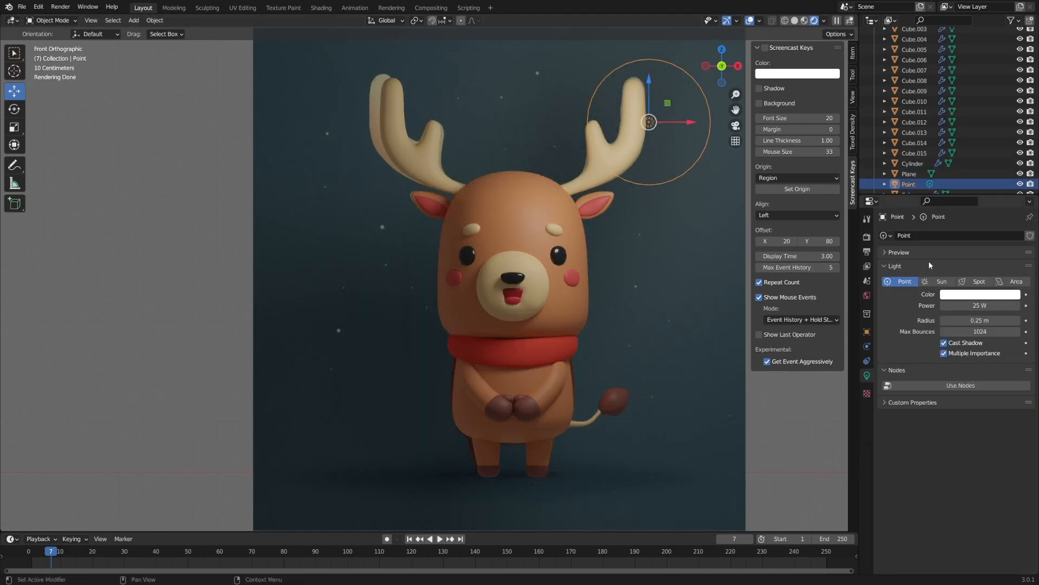
{"action": "left_click", "coordinate": [952, 295]}
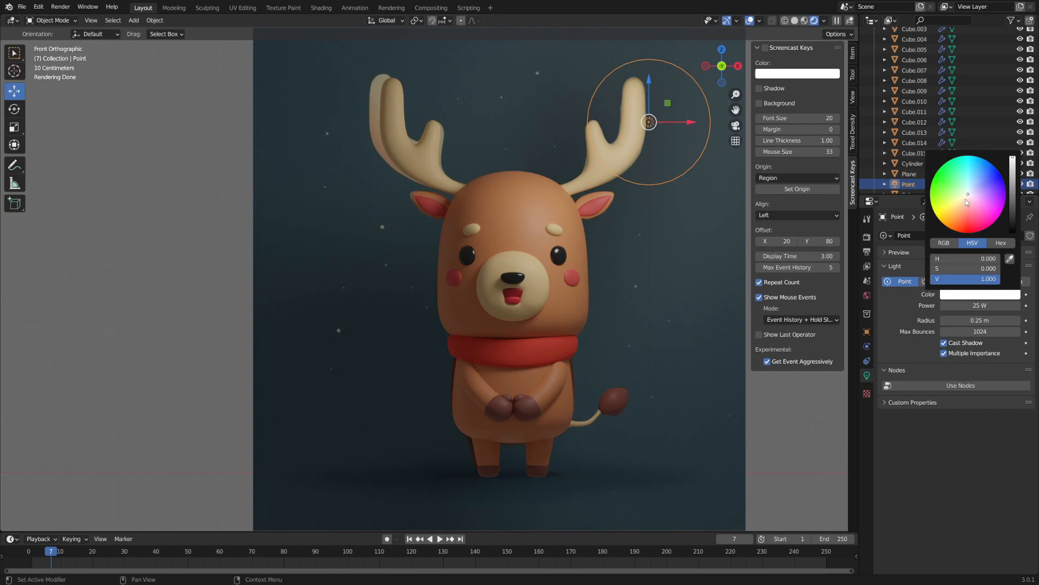
{"action": "left_click_drag", "start_coordinate": [967, 198], "coordinate": [968, 197]}
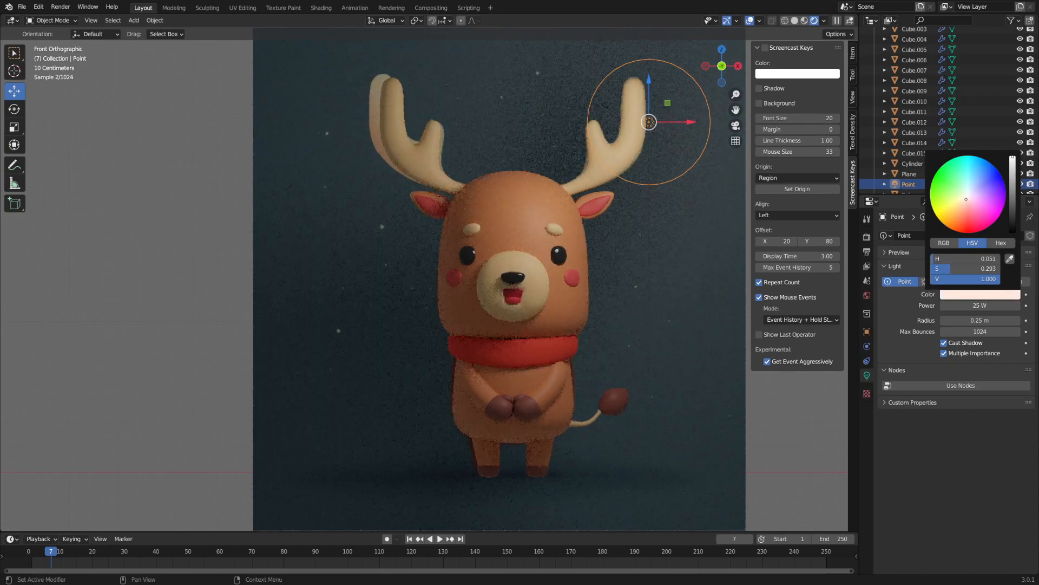
{"action": "left_click_drag", "start_coordinate": [969, 197], "coordinate": [967, 201]}
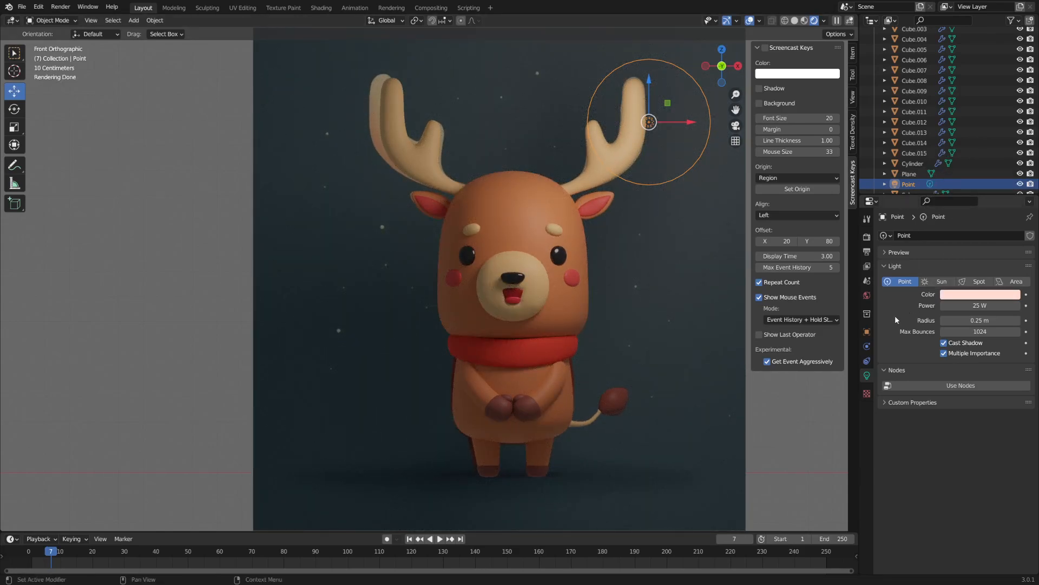
- Darken the world background color to a neutral grey with a value of 0.043
{"action": "left_click", "coordinate": [868, 295]}
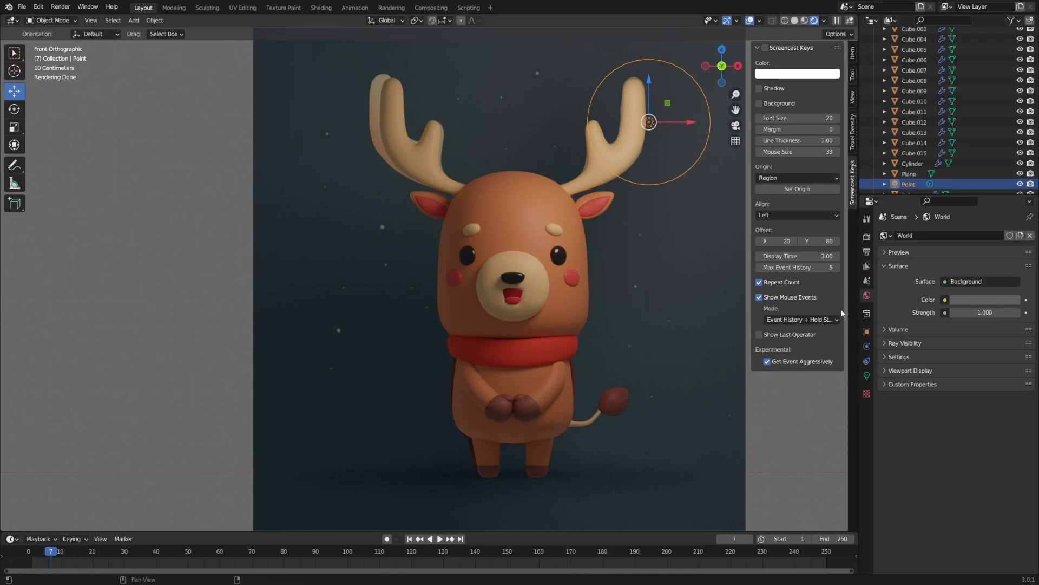
{"action": "left_click", "coordinate": [1002, 299]}
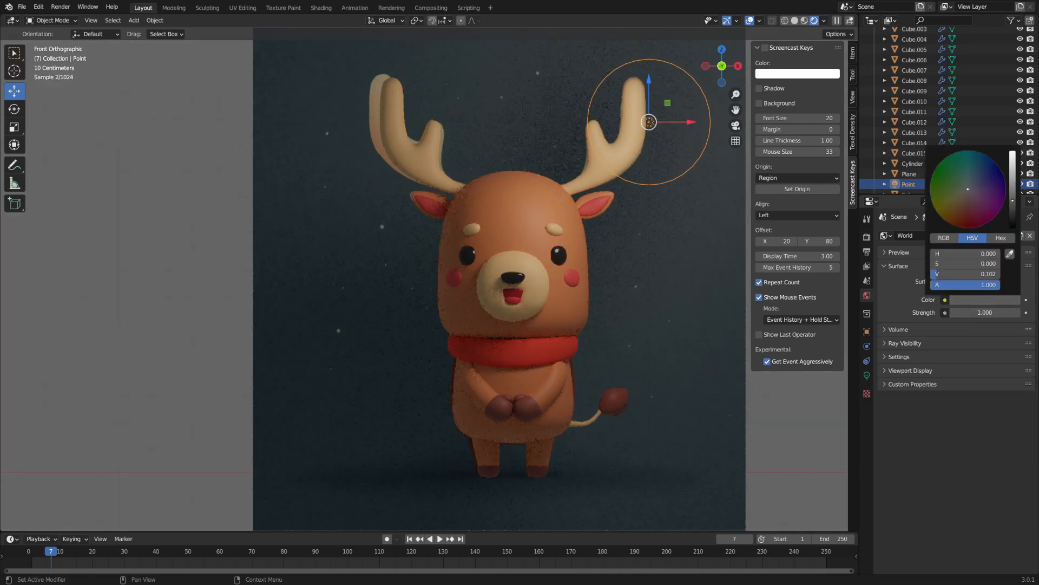
{"action": "left_click_drag", "start_coordinate": [1013, 205], "coordinate": [1012, 209]}
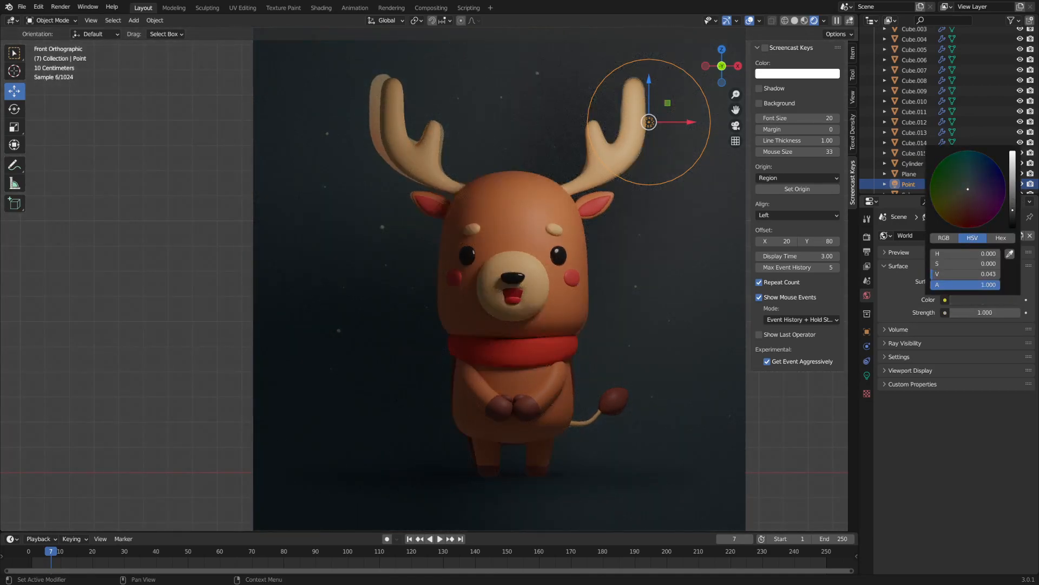
- Hide the reference image plane and change the world background color to a brighter, muted pink
{"action": "left_click", "coordinate": [693, 283]}
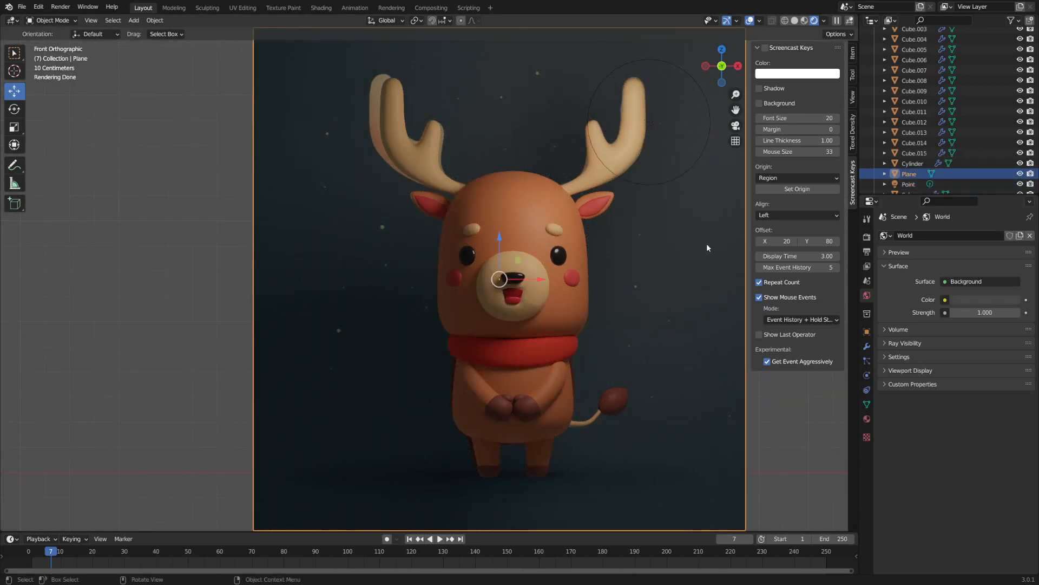
{"action": "key", "text": "h"}
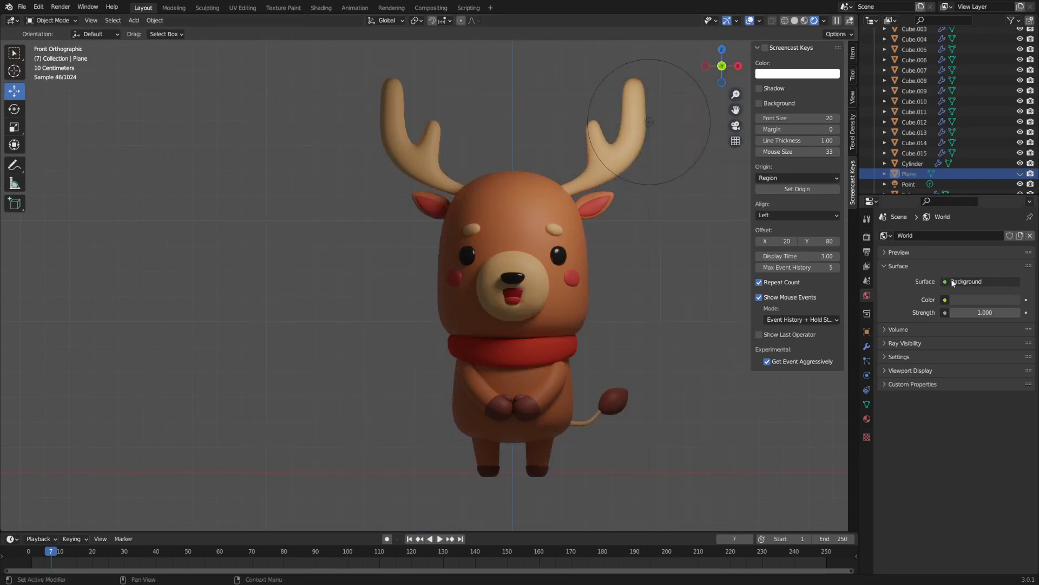
{"action": "left_click", "coordinate": [992, 301]}
{"action": "mouse_move", "coordinate": [1012, 203]}
{"action": "left_mouse_down"}
{"action": "mouse_move", "coordinate": [1013, 215]}
{"action": "mouse_move", "coordinate": [1012, 171]}
{"action": "mouse_move", "coordinate": [1012, 216]}
{"action": "mouse_move", "coordinate": [1013, 179]}
{"action": "mouse_move", "coordinate": [1013, 187]}
{"action": "left_mouse_up"}
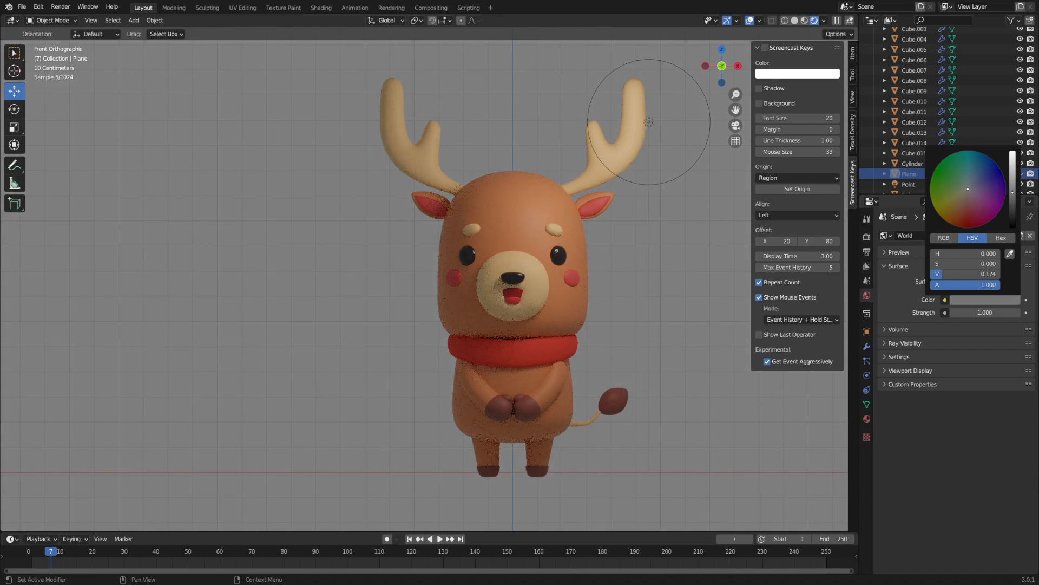
{"action": "left_click", "coordinate": [969, 193]}
{"action": "left_click_drag", "start_coordinate": [968, 192], "coordinate": [970, 196]}
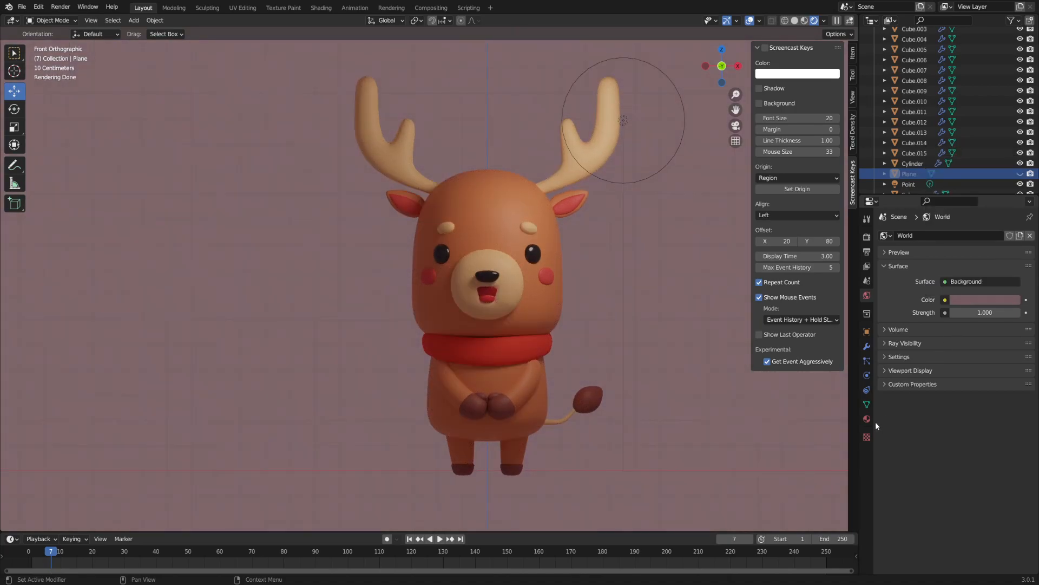
- Set the point light's power to 50 W and its radius to 0.34 m
{"action": "left_click", "coordinate": [868, 419]}
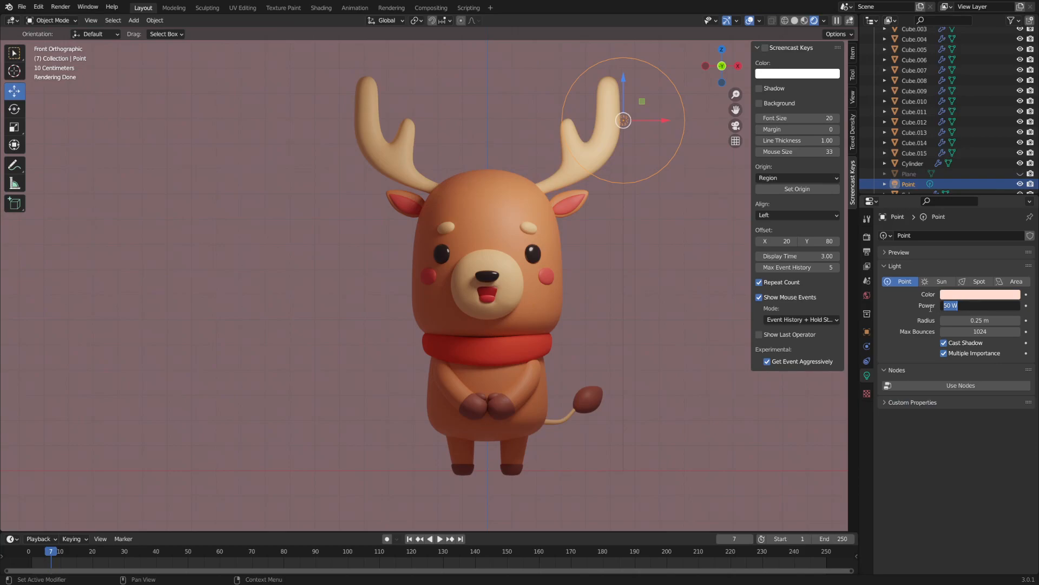
{"action": "key", "text": "Return"}
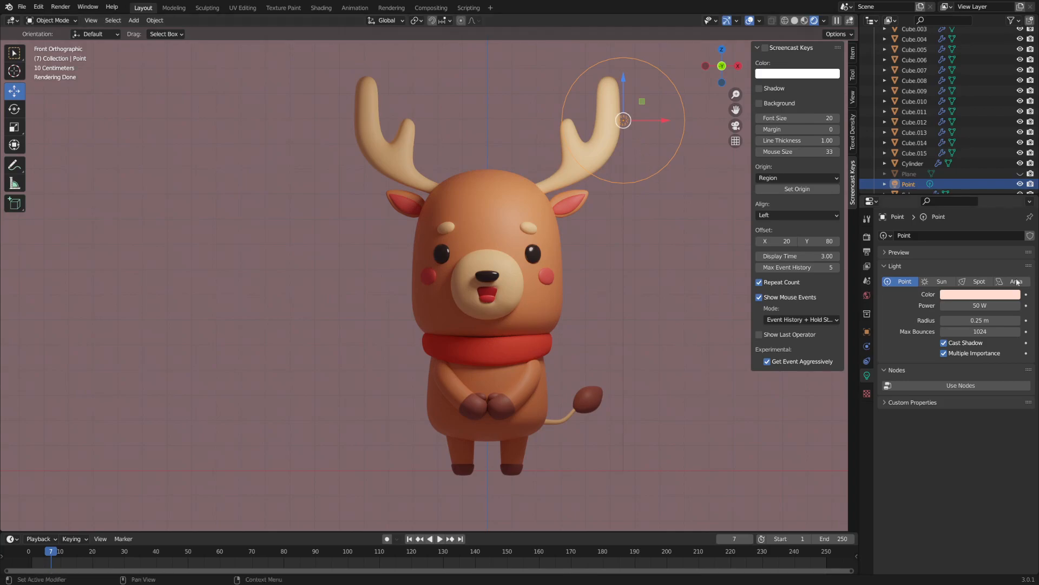
{"action": "mouse_move", "coordinate": [944, 320]}
{"action": "left_mouse_down"}
{"action": "mouse_move", "coordinate": [1002, 321]}
{"action": "mouse_move", "coordinate": [905, 321]}
{"action": "mouse_move", "coordinate": [958, 320]}
{"action": "left_mouse_up"}
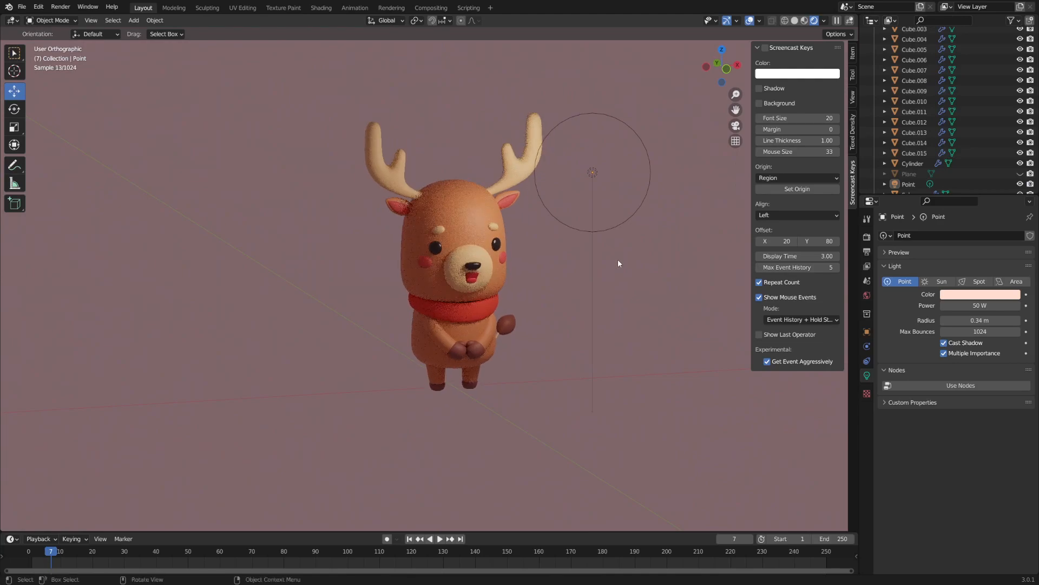
- Add a 2 m cube at the origin and raise it about 1 m along Z
{"action": "key", "text": "shift+a"}
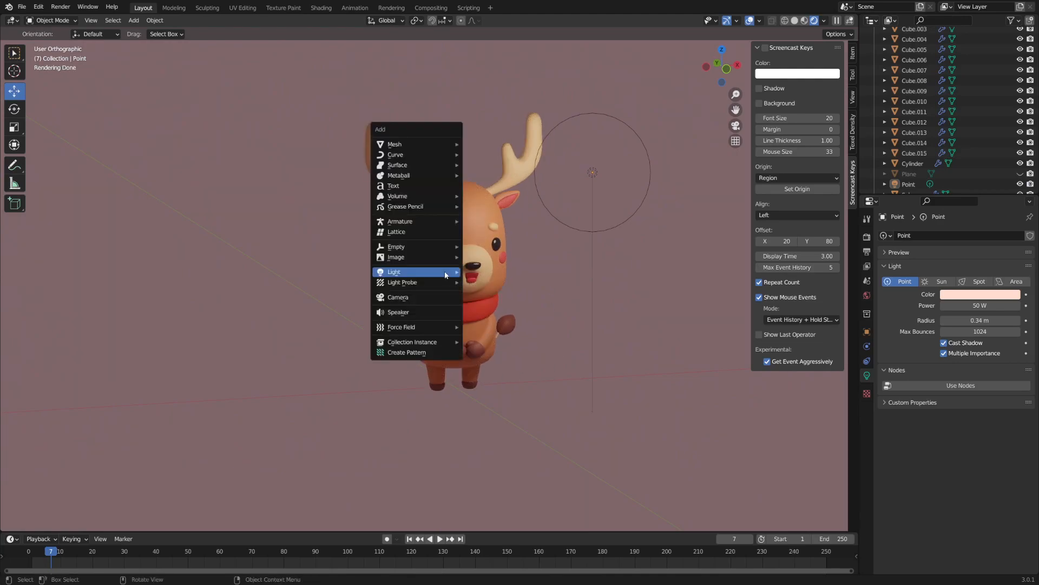
{"action": "mouse_move", "coordinate": [445, 143]}
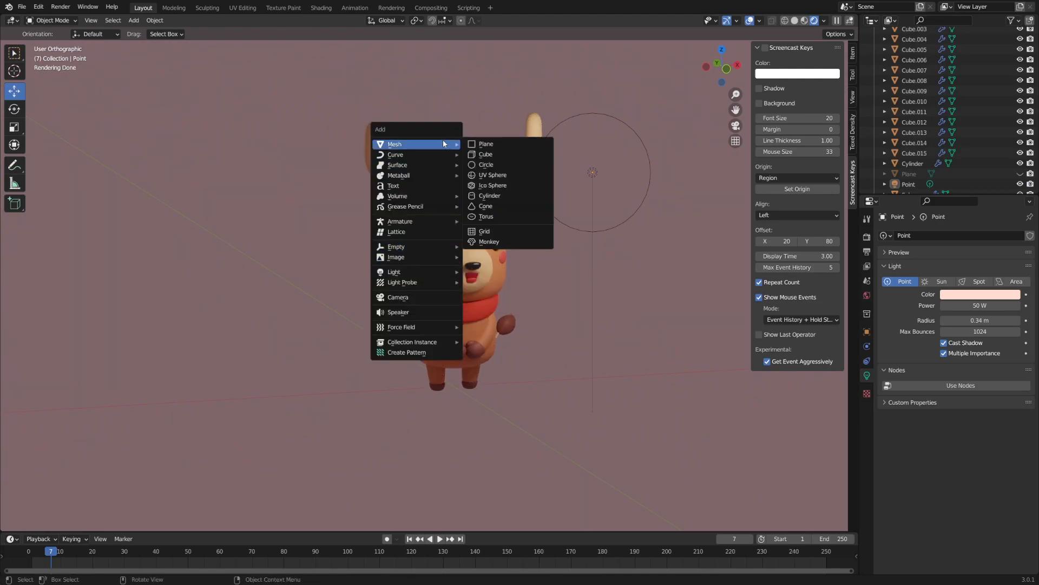
{"action": "left_click", "coordinate": [485, 155]}
{"action": "scroll", "coordinate": [589, 273], "scroll_direction": "down", "scroll_amount": 4}
{"action": "key", "text": "ctrl+KP_3"}
{"action": "key", "text": "g"}
{"action": "key", "text": "z"}
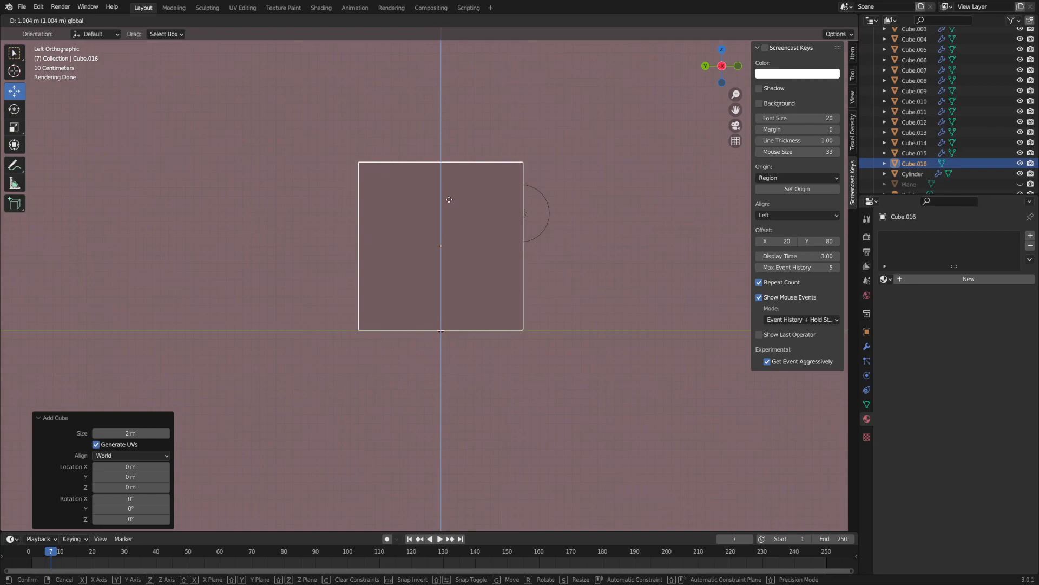
{"action": "left_click", "coordinate": [449, 198]}
- Lower the cube by about 0.006 m to align its base with the reindeer's feet, and apply all its transforms
{"action": "scroll", "coordinate": [511, 213], "scroll_direction": "up", "scroll_amount": 5}
{"action": "scroll", "coordinate": [511, 213], "scroll_direction": "up", "scroll_amount": 4}
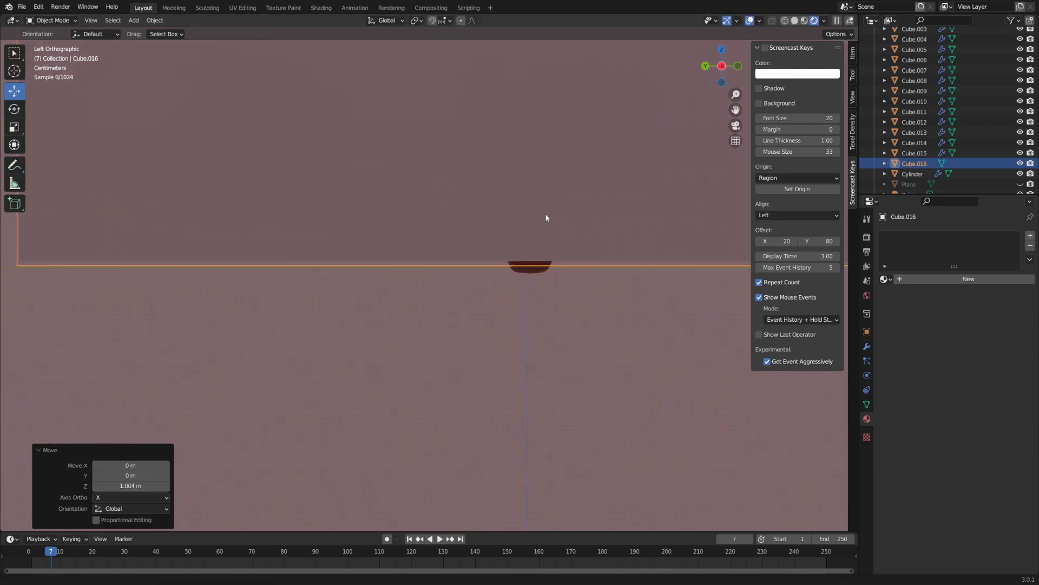
{"action": "key", "text": "g"}
{"action": "key", "text": "z"}
{"action": "left_click", "coordinate": [632, 254]}
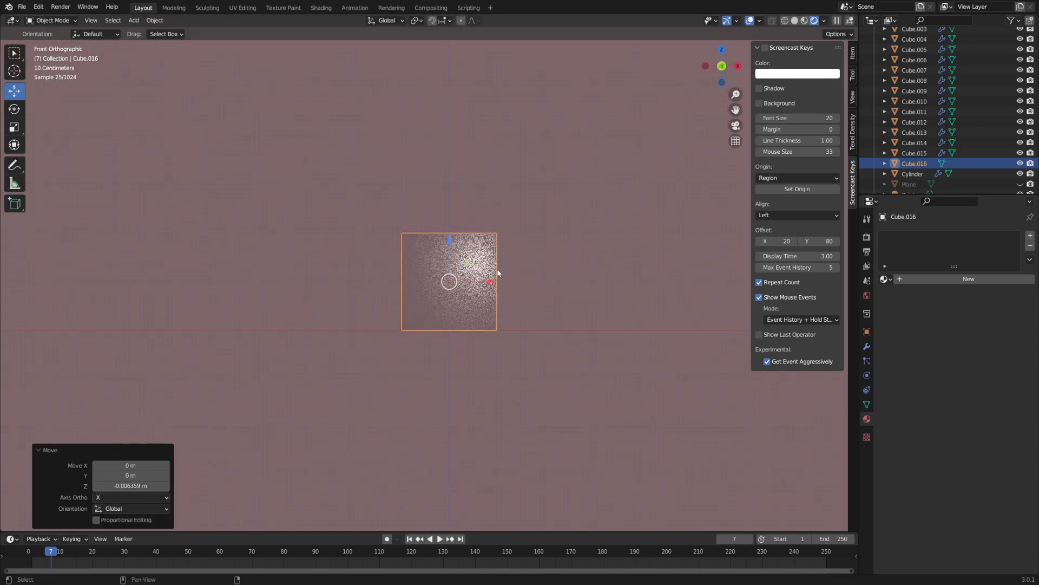
{"action": "scroll", "coordinate": [497, 272], "scroll_direction": "up", "scroll_amount": 5}
{"action": "key", "text": "ctrl+a"}
{"action": "left_click", "coordinate": [484, 315]}
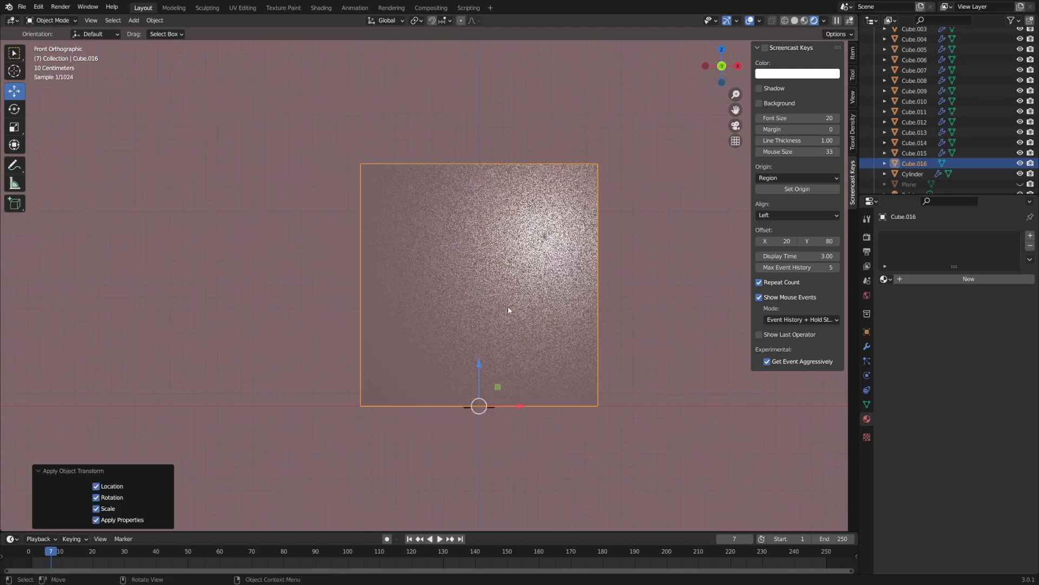
- Scale the cube up uniformly to about twice its size so it encloses the reindeer with plenty of room
{"action": "middle_click_drag", "start_coordinate": [506, 349], "coordinate": [530, 292], "text": "shift"}
{"action": "key", "text": "ctrl+Tab"}
{"action": "left_click", "coordinate": [570, 318]}
{"action": "scroll", "coordinate": [550, 318], "scroll_direction": "down", "scroll_amount": 3}
{"action": "key", "text": "s"}
{"action": "left_click", "coordinate": [568, 286]}
{"action": "key", "text": "Tab"}
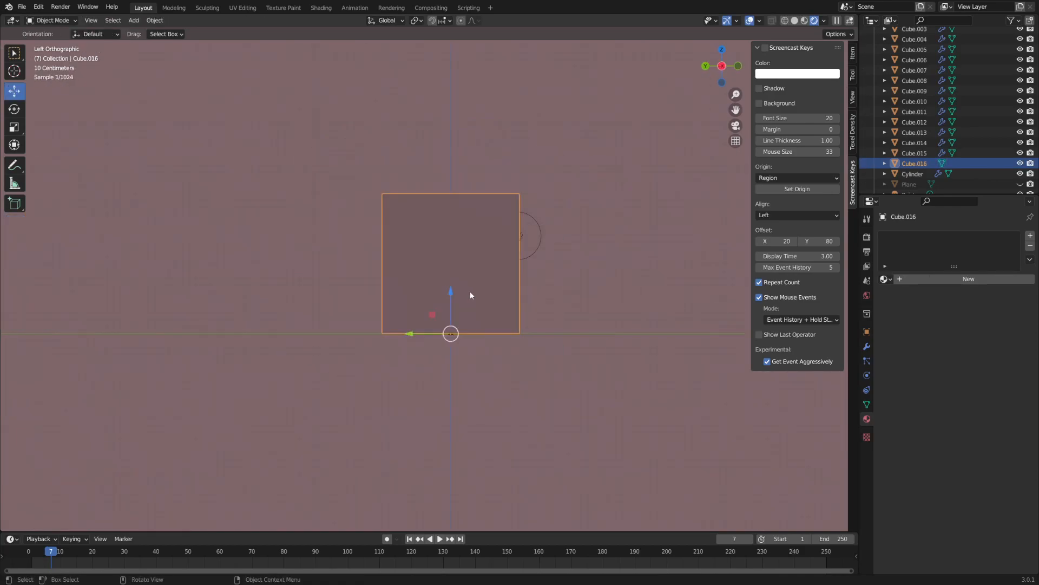
{"action": "key", "text": "s"}
{"action": "left_click", "coordinate": [628, 279]}
{"action": "mouse_move", "coordinate": [686, 267]}
{"action": "middle_mouse_down"}
{"action": "mouse_move", "coordinate": [648, 281]}
{"action": "mouse_move", "coordinate": [624, 275]}
{"action": "mouse_move", "coordinate": [626, 292]}
{"action": "middle_mouse_up"}
{"action": "key", "text": "shift+z"}
{"action": "key", "text": "KP_1"}
{"action": "key", "text": "s"}
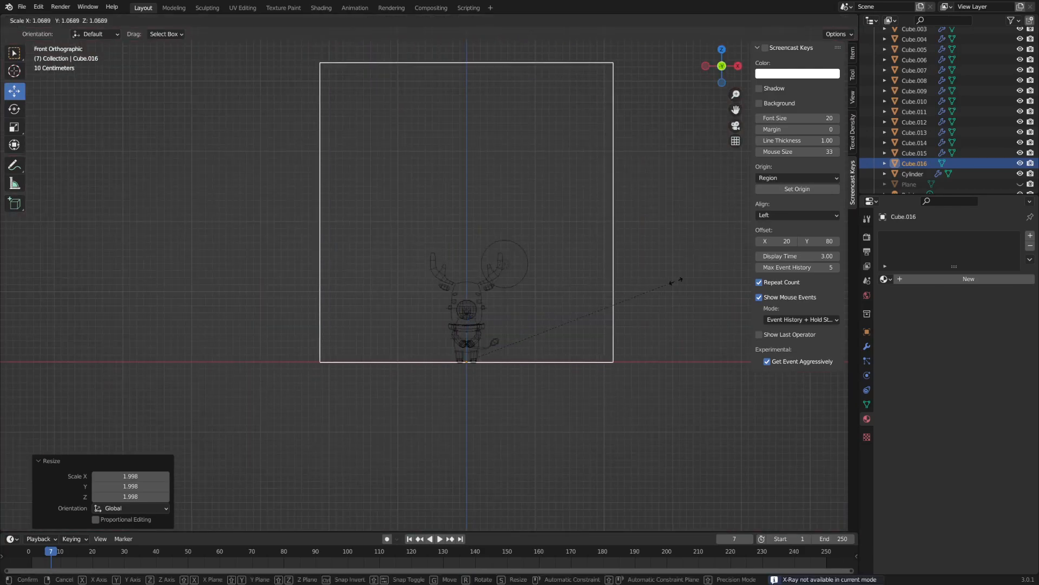
{"action": "left_click", "coordinate": [503, 304]}
{"action": "mouse_move", "coordinate": [502, 304]}
{"action": "middle_mouse_down"}
{"action": "mouse_move", "coordinate": [538, 316]}
{"action": "mouse_move", "coordinate": [495, 317]}
{"action": "middle_mouse_up"}
- Delete the cube's front, side and top faces, keeping only the floor and the wall behind the reindeer
{"action": "key", "text": "Tab"}
{"action": "middle_click_drag", "start_coordinate": [539, 216], "coordinate": [523, 220]}
{"action": "key", "text": "shift+z"}
{"action": "left_click", "coordinate": [514, 284]}
{"action": "middle_click_drag", "start_coordinate": [415, 285], "coordinate": [534, 172]}
{"action": "key", "text": "x"}
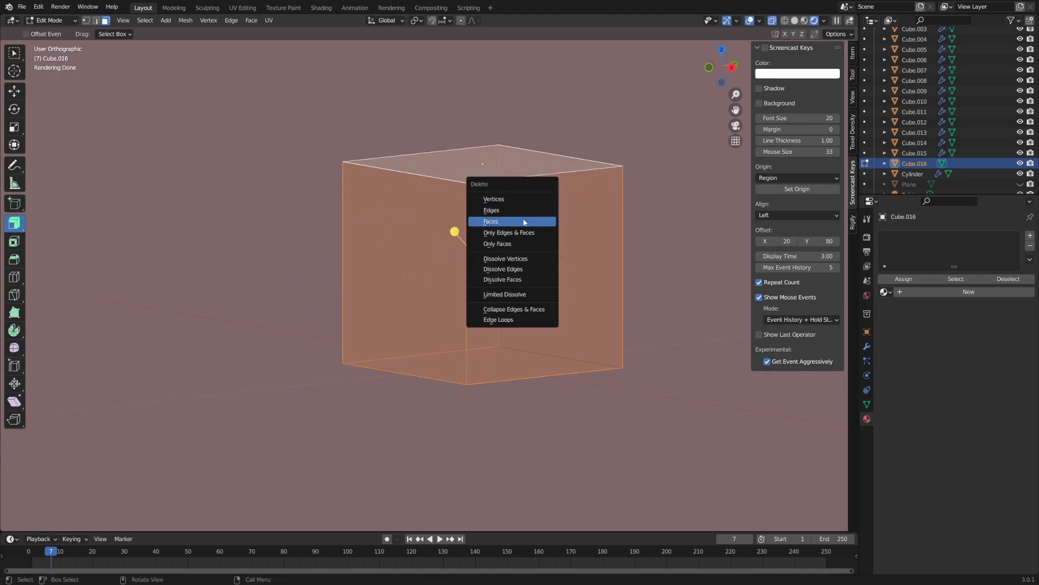
{"action": "left_click", "coordinate": [536, 221]}
- Bevel the edge between the backdrop's floor and back wall with a width of 0.253 m and 13 segments
{"action": "middle_click_drag", "start_coordinate": [607, 269], "coordinate": [672, 269]}
{"action": "middle_click_drag", "start_coordinate": [431, 255], "coordinate": [513, 206]}
{"action": "scroll", "coordinate": [560, 272], "scroll_direction": "up", "scroll_amount": 4}
{"action": "mouse_move", "coordinate": [560, 272]}
{"action": "middle_mouse_down", "text": "shift"}
{"action": "mouse_move", "coordinate": [510, 279]}
{"action": "mouse_move", "coordinate": [563, 281]}
{"action": "middle_mouse_up", "text": "shift"}
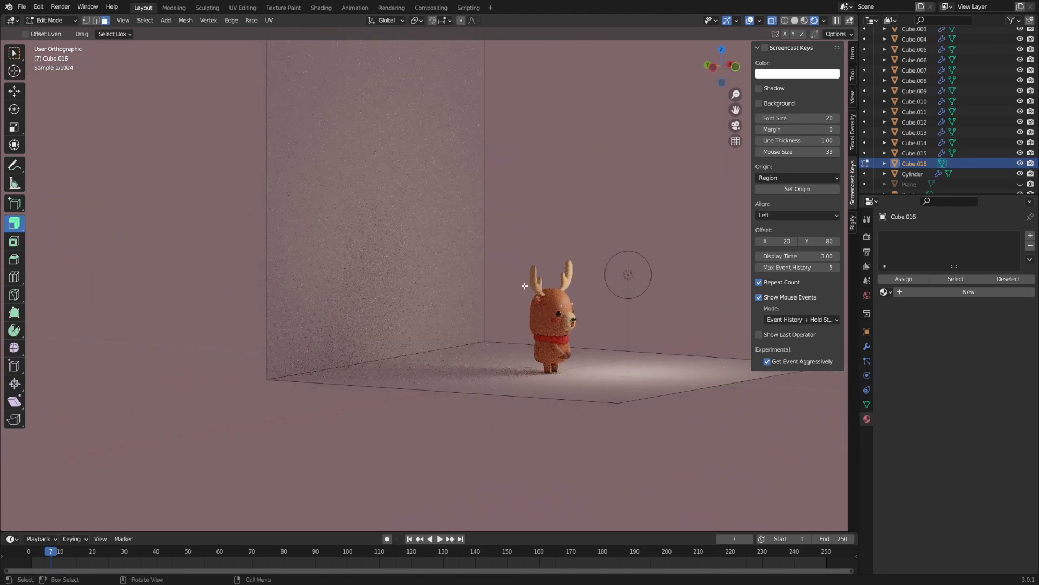
{"action": "middle_click_drag", "start_coordinate": [488, 330], "coordinate": [365, 303], "text": "shift"}
{"action": "scroll", "coordinate": [511, 290], "scroll_direction": "up", "scroll_amount": 1}
{"action": "key", "text": "2"}
{"action": "left_click", "coordinate": [403, 309]}
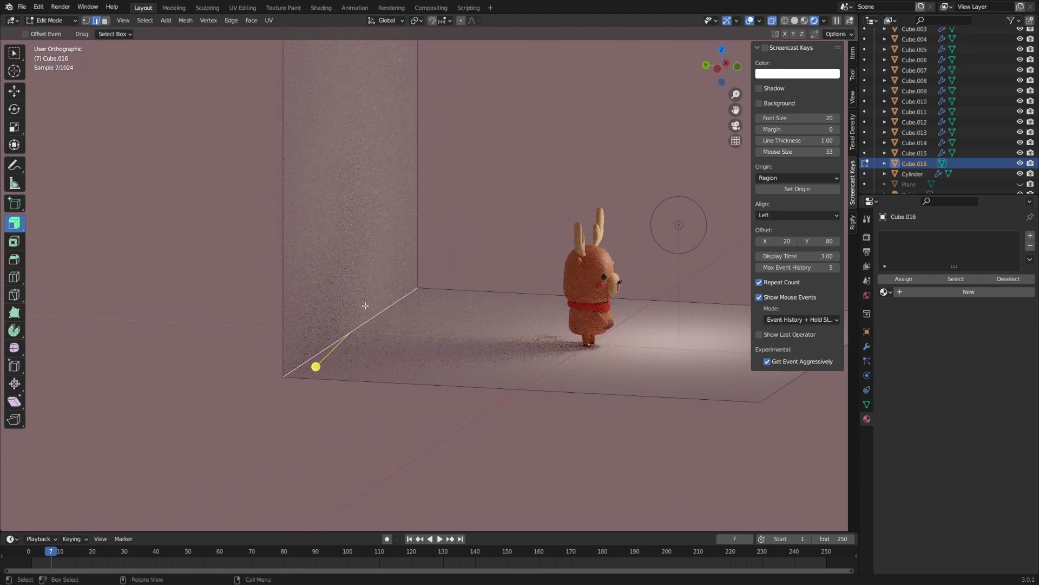
{"action": "key", "text": "ctrl+b"}
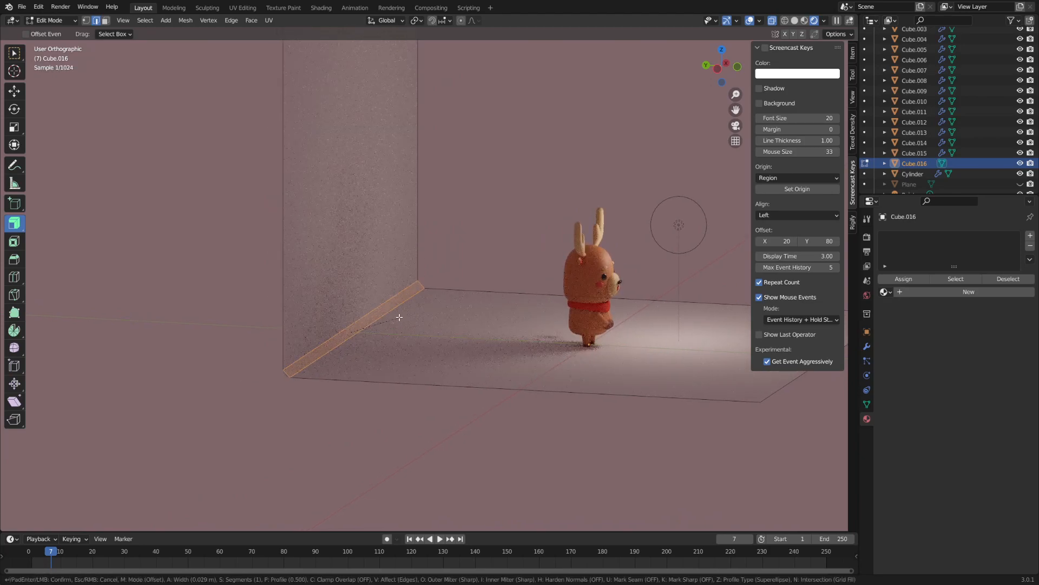
{"action": "scroll", "coordinate": [455, 313], "scroll_direction": "up", "scroll_amount": 9}
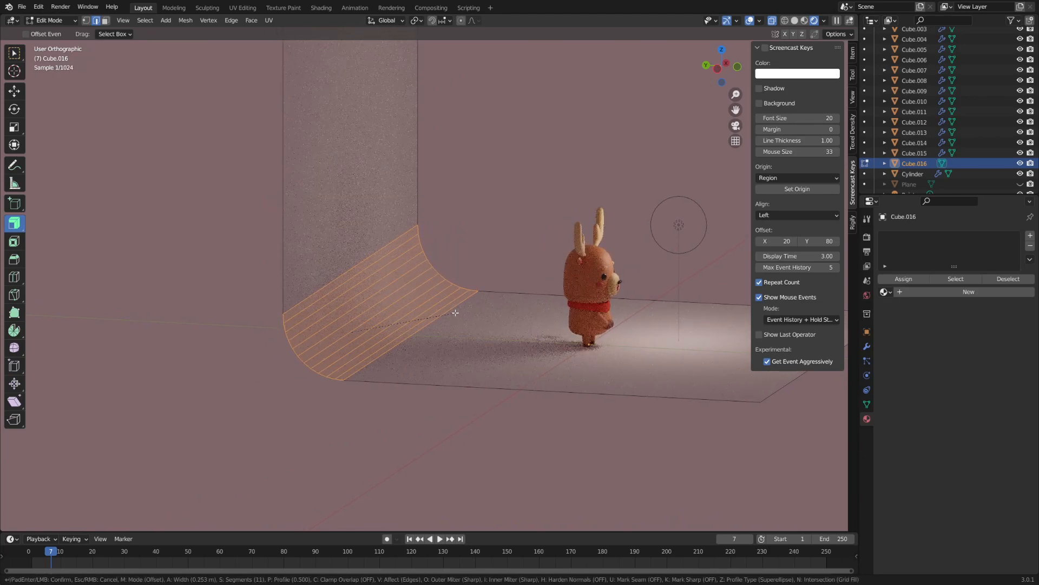
{"action": "left_click", "coordinate": [455, 313]}
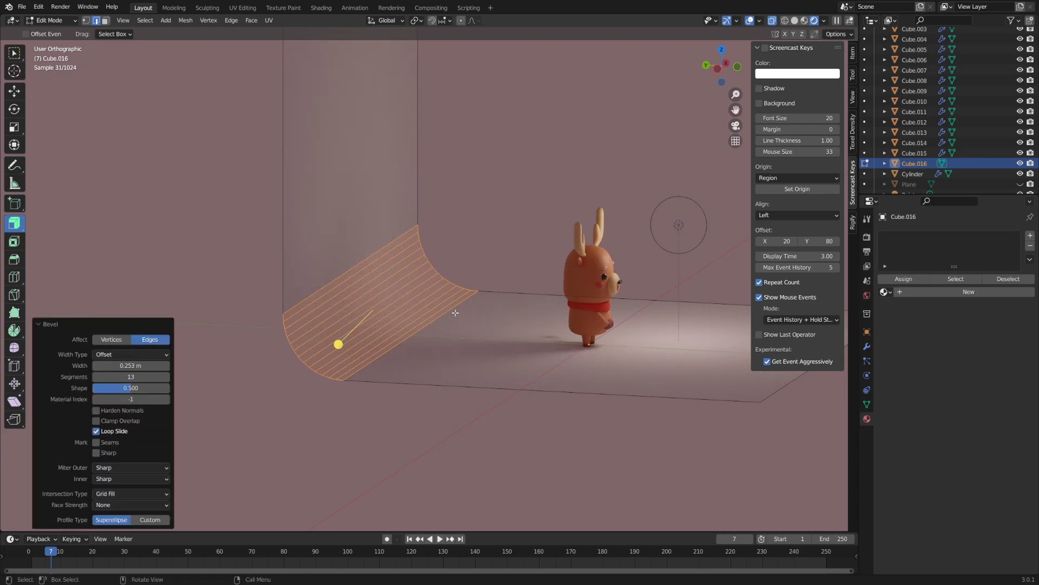
- Return to Object Mode and shade the curved backdrop smooth
{"action": "key", "text": "ctrl+Tab"}
{"action": "left_click", "coordinate": [479, 311]}
{"action": "middle_click_drag", "start_coordinate": [484, 311], "coordinate": [445, 314]}
{"action": "middle_click_drag", "start_coordinate": [545, 286], "coordinate": [525, 309], "text": "shift"}
{"action": "key", "text": "ctrl+Tab"}
{"action": "left_click", "coordinate": [449, 273]}
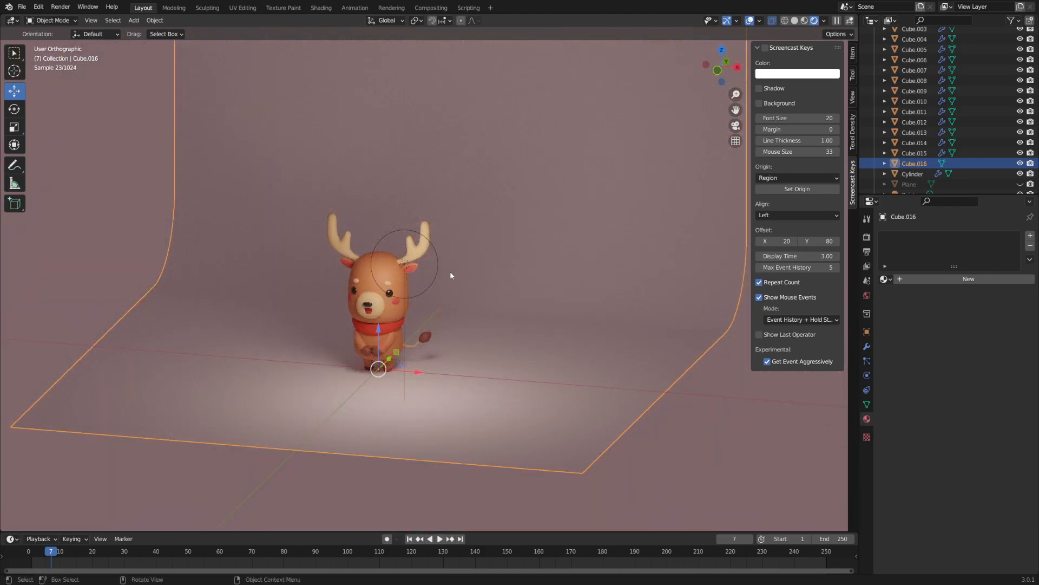
{"action": "right_click", "coordinate": [533, 253]}
{"action": "left_click", "coordinate": [528, 250]}
- Give the backdrop a new material with a specular of 0.177 and a roughness of 0.100
{"action": "middle_click_drag", "start_coordinate": [503, 379], "coordinate": [543, 364]}
{"action": "middle_click_drag", "start_coordinate": [471, 356], "coordinate": [575, 372], "text": "shift"}
{"action": "scroll", "coordinate": [518, 333], "scroll_direction": "up", "scroll_amount": 3}
{"action": "middle_click_drag", "start_coordinate": [536, 321], "coordinate": [668, 389]}
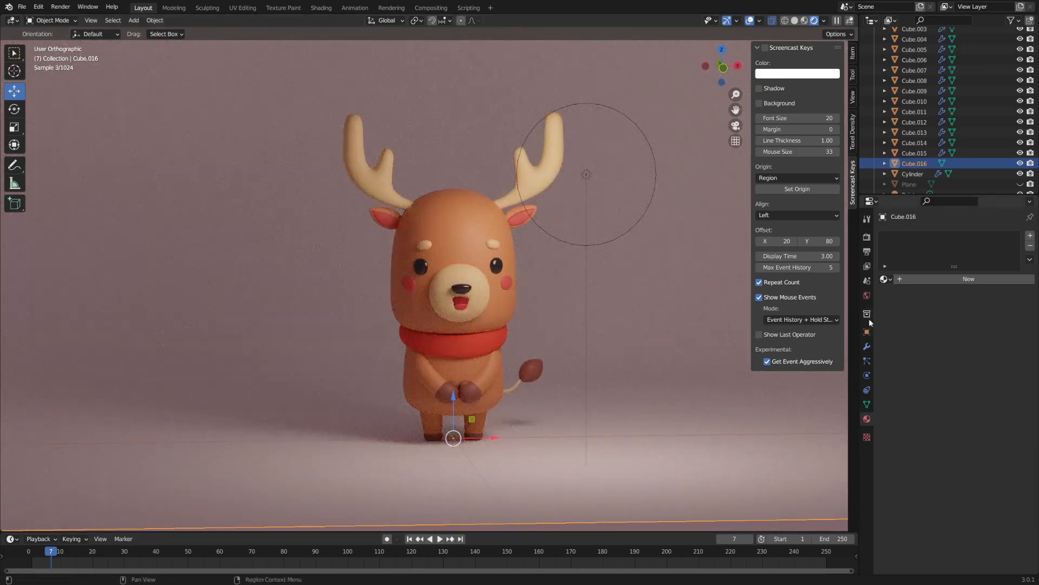
{"action": "left_click", "coordinate": [869, 294]}
{"action": "left_click", "coordinate": [866, 419]}
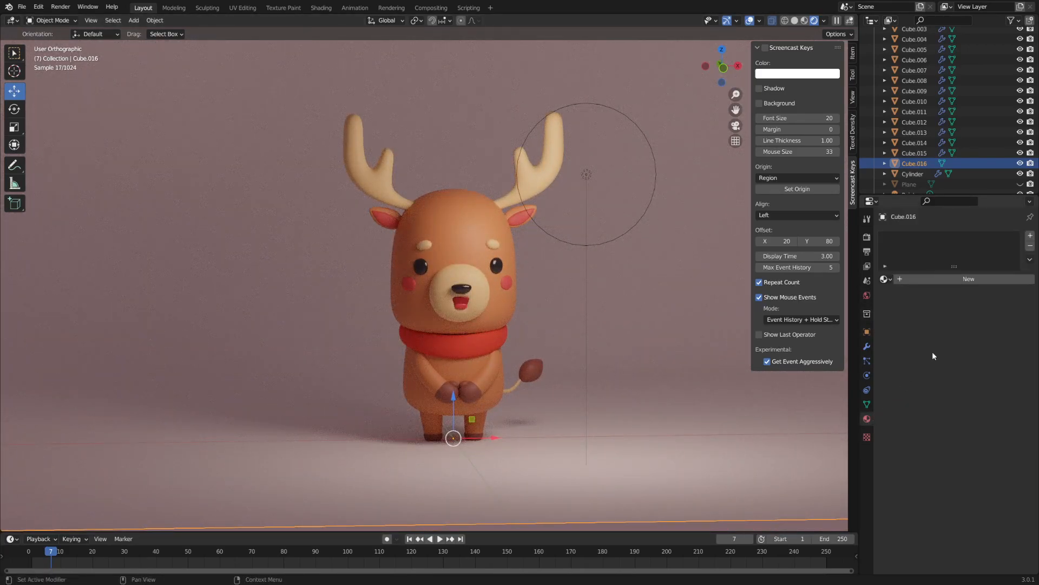
{"action": "left_click", "coordinate": [958, 275]}
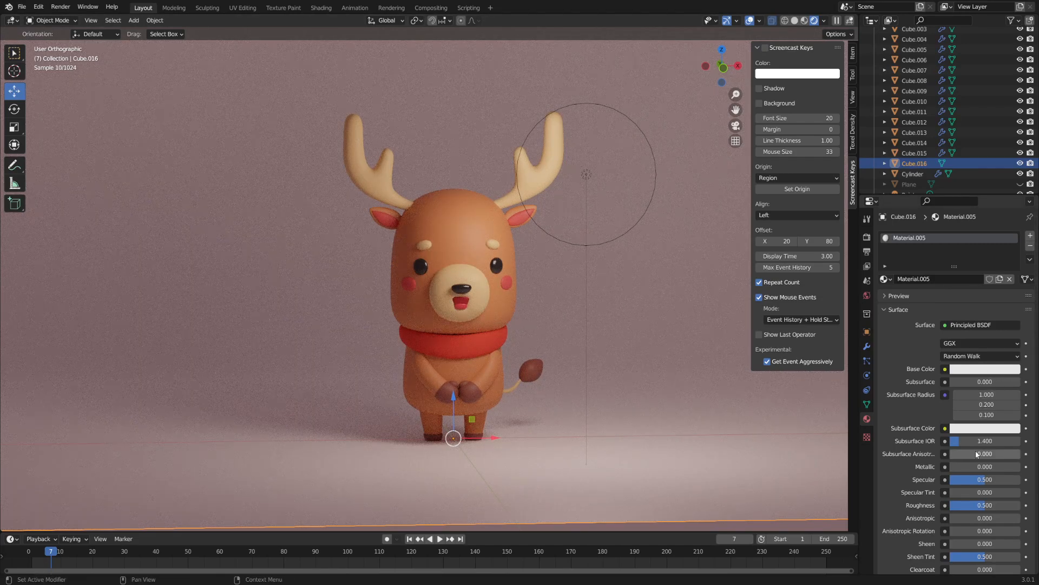
{"action": "left_click_drag", "start_coordinate": [983, 485], "coordinate": [959, 506]}
{"action": "middle_click_drag", "start_coordinate": [670, 442], "coordinate": [639, 387]}
{"action": "scroll", "coordinate": [632, 409], "scroll_direction": "up", "scroll_amount": 2}
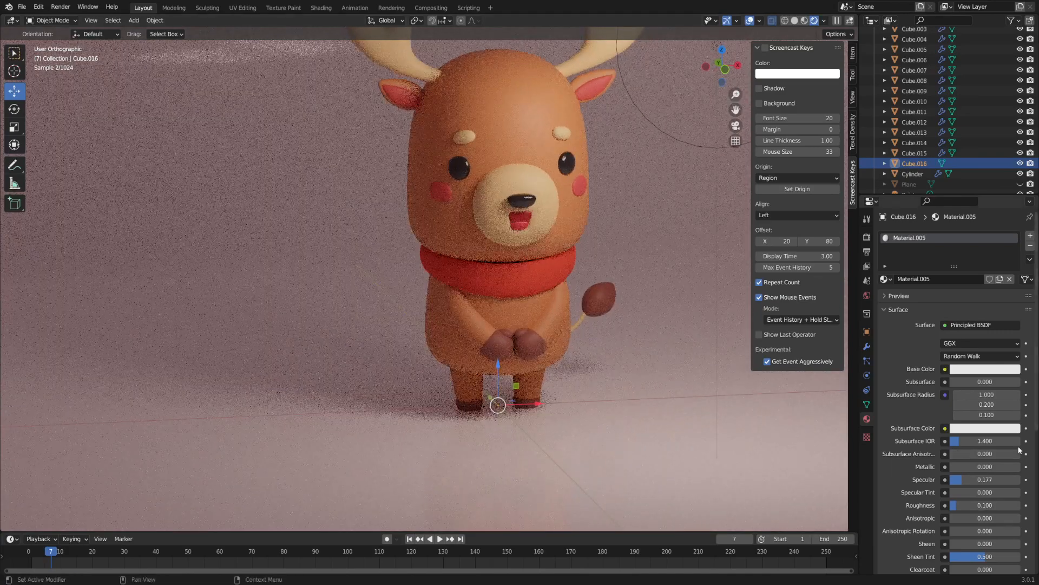
- Raise the roughness of the backdrop's material to 0.706
{"action": "left_click_drag", "start_coordinate": [960, 506], "coordinate": [1013, 505]}
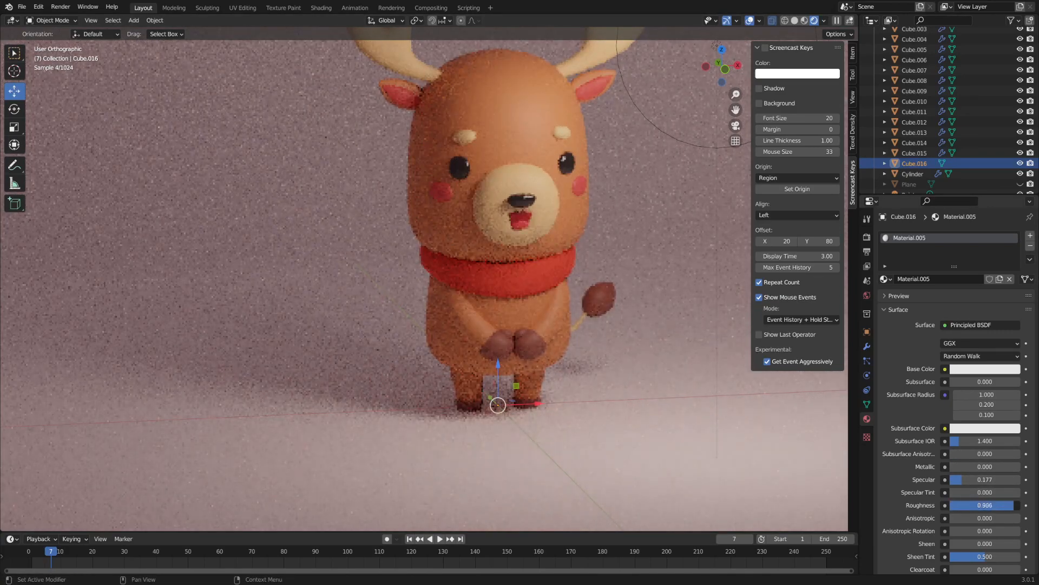
{"action": "middle_click_drag", "start_coordinate": [557, 318], "coordinate": [607, 343]}
{"action": "scroll", "coordinate": [556, 319], "scroll_direction": "down", "scroll_amount": 2}
{"action": "scroll", "coordinate": [557, 319], "scroll_direction": "down", "scroll_amount": 1, "text": "alt"}
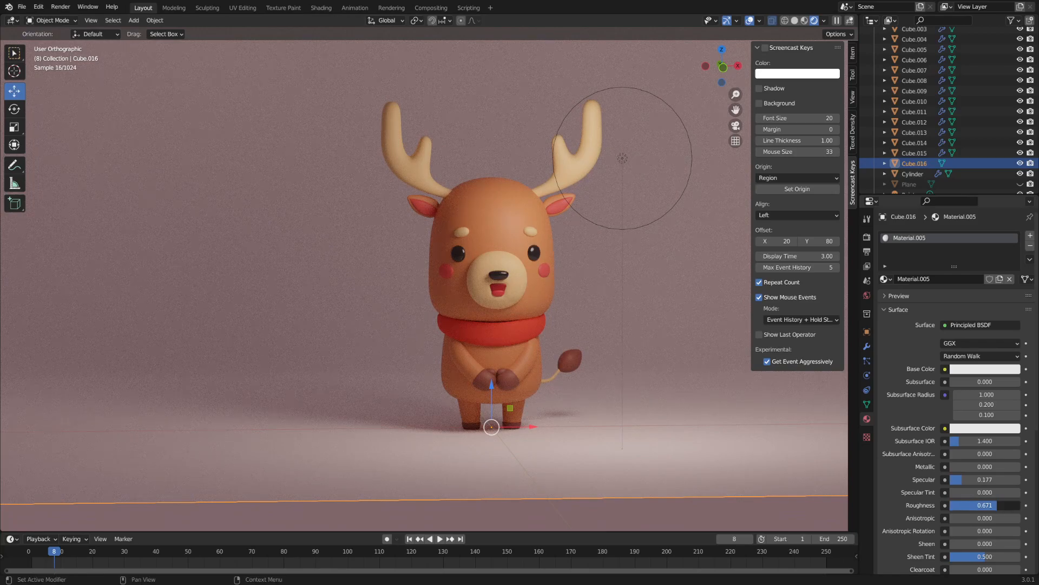
{"action": "left_click_drag", "start_coordinate": [998, 505], "coordinate": [1000, 505]}
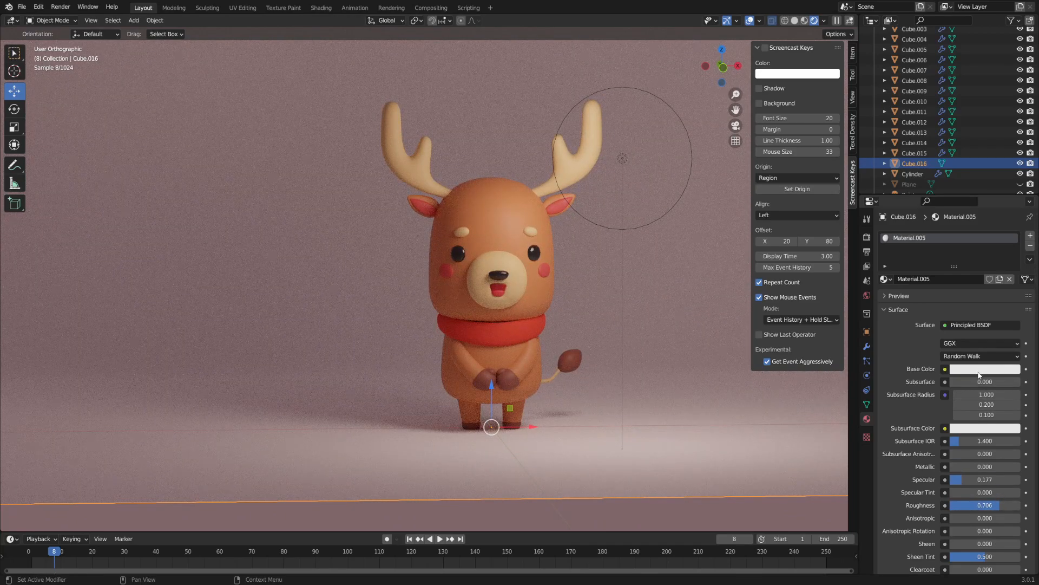
- Brighten the base color of the backdrop's material to near white
{"action": "left_click", "coordinate": [981, 373]}
{"action": "left_click_drag", "start_coordinate": [1015, 233], "coordinate": [1013, 224]}
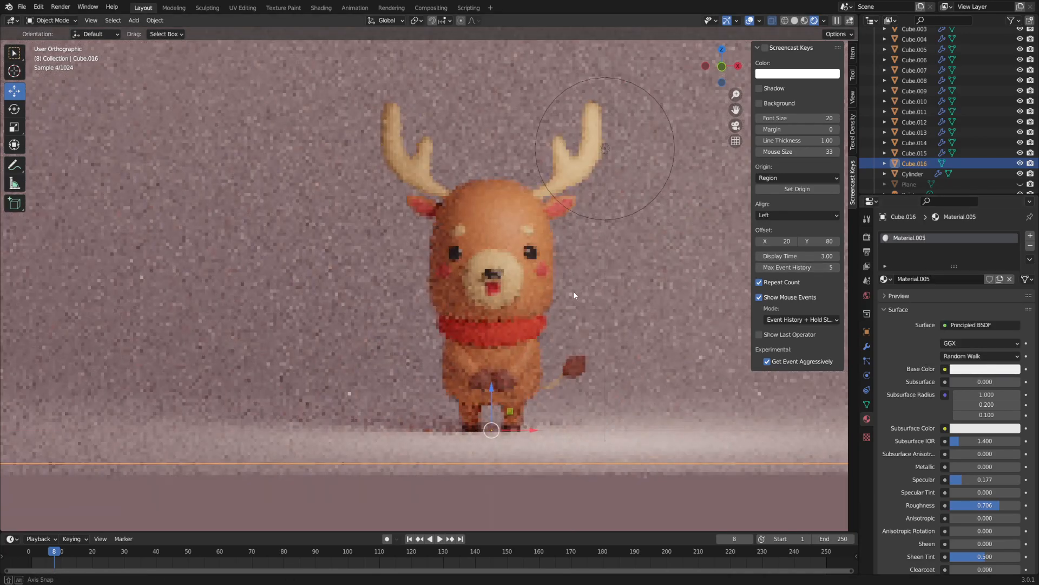
{"action": "scroll", "coordinate": [559, 287], "scroll_direction": "up", "scroll_amount": 3}
{"action": "scroll", "coordinate": [553, 294], "scroll_direction": "down", "scroll_amount": 2}
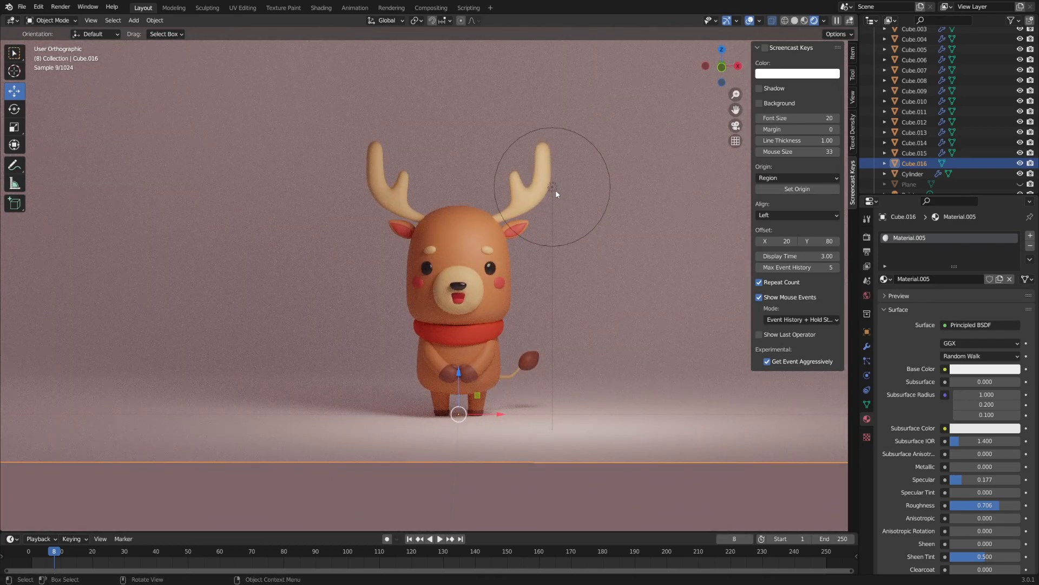
- Duplicate the point light and place the copy behind the reindeer, about 2.27 m along Y and 0.80 m lower
{"action": "left_click", "coordinate": [554, 188]}
{"action": "middle_click_drag", "start_coordinate": [558, 195], "coordinate": [639, 223]}
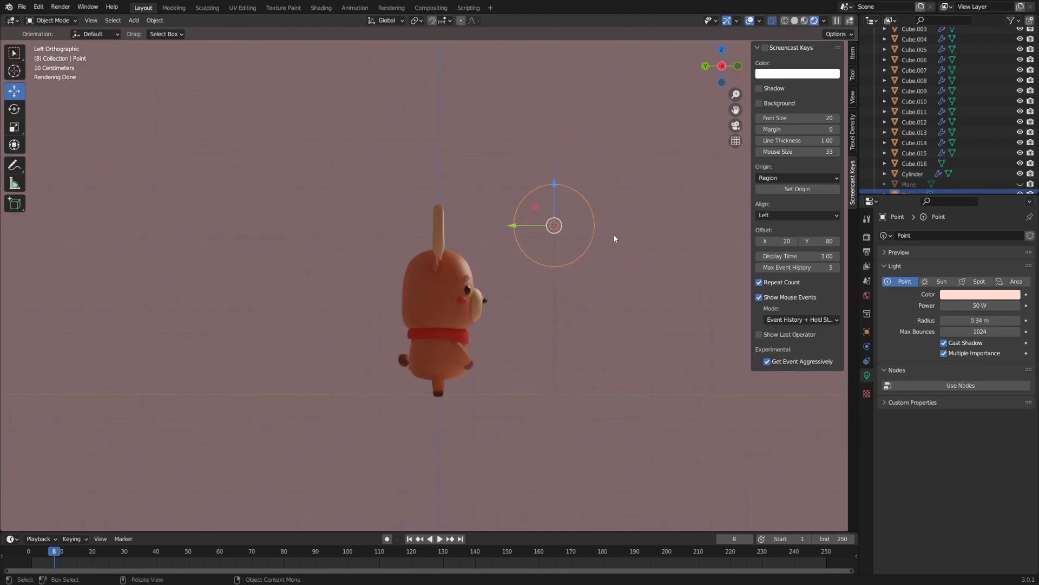
{"action": "key", "text": "shift+d"}
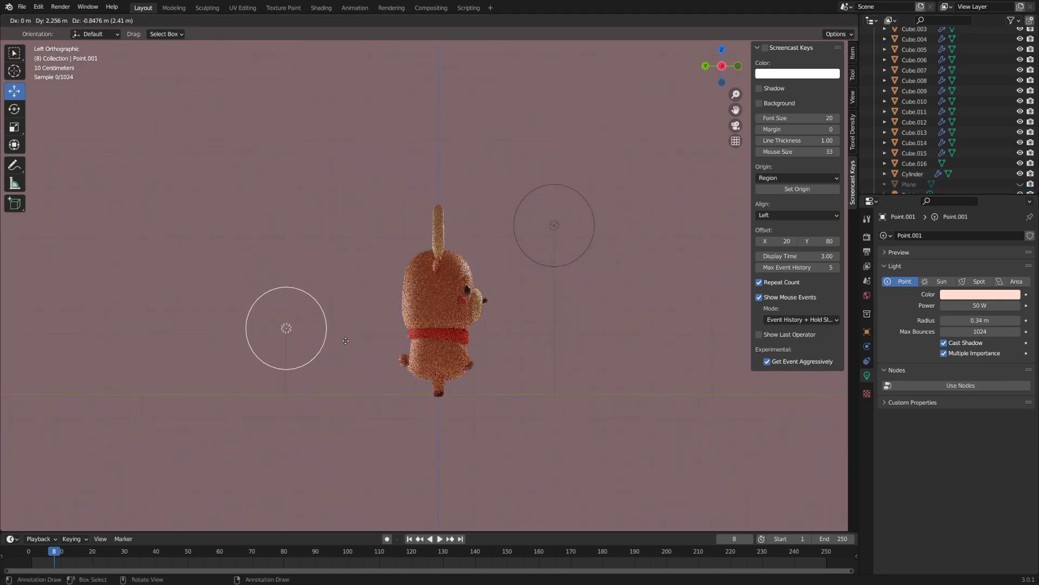
{"action": "left_click", "coordinate": [346, 341]}
- Move the duplicated light in the front view so it sits hidden behind the reindeer's body
{"action": "middle_click_drag", "start_coordinate": [346, 340], "coordinate": [713, 266]}
{"action": "scroll", "coordinate": [619, 296], "scroll_direction": "up", "scroll_amount": 2}
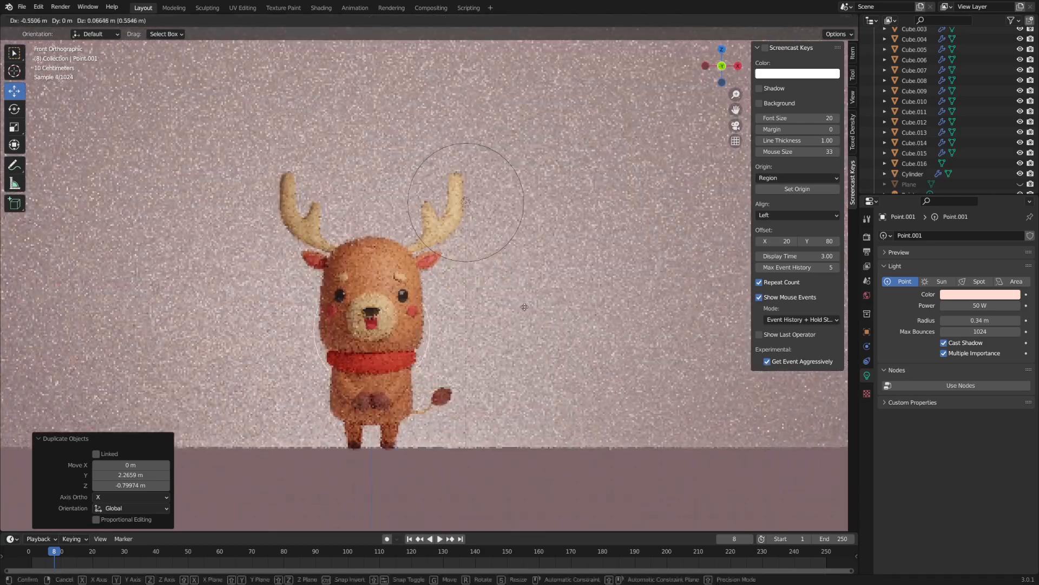
{"action": "left_click", "coordinate": [519, 309]}
{"action": "middle_click_drag", "start_coordinate": [449, 358], "coordinate": [520, 328], "text": "shift"}
{"action": "scroll", "coordinate": [520, 327], "scroll_direction": "up", "scroll_amount": 2}
{"action": "key", "text": "g"}
{"action": "left_click", "coordinate": [488, 324]}
- Move the duplicated light in the side view about 0.51 m toward the reindeer and 0.04 m up
{"action": "middle_click_drag", "start_coordinate": [423, 317], "coordinate": [508, 316]}
{"action": "scroll", "coordinate": [507, 316], "scroll_direction": "down", "scroll_amount": 2}
{"action": "scroll", "coordinate": [507, 316], "scroll_direction": "down", "scroll_amount": 1, "text": "alt"}
{"action": "key", "text": "g"}
{"action": "left_click", "coordinate": [564, 310]}
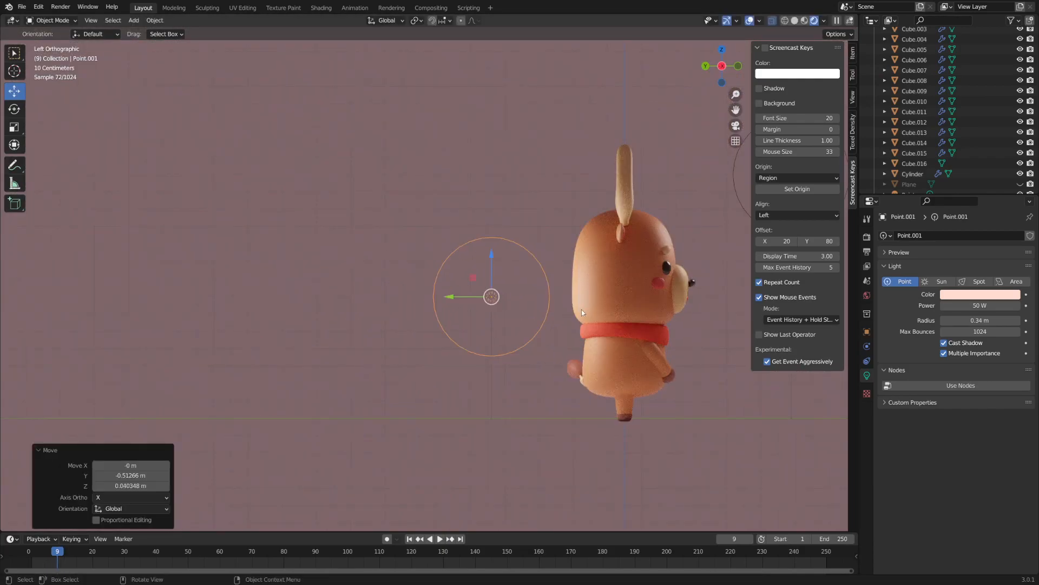
{"action": "middle_click_drag", "start_coordinate": [649, 303], "coordinate": [544, 303]}
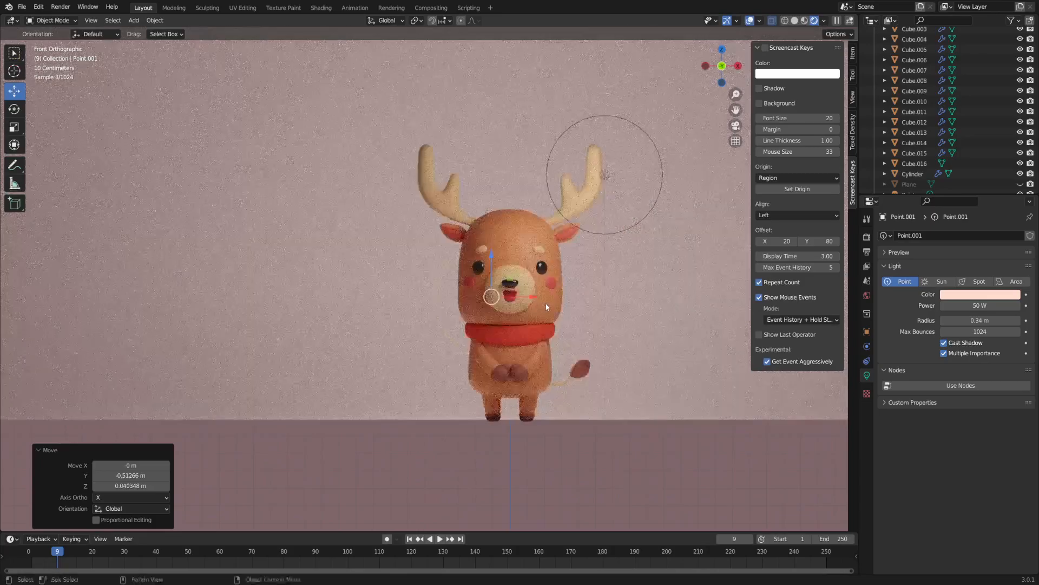
{"action": "scroll", "coordinate": [559, 332], "scroll_direction": "up", "scroll_amount": 2}
{"action": "key", "text": "g"}
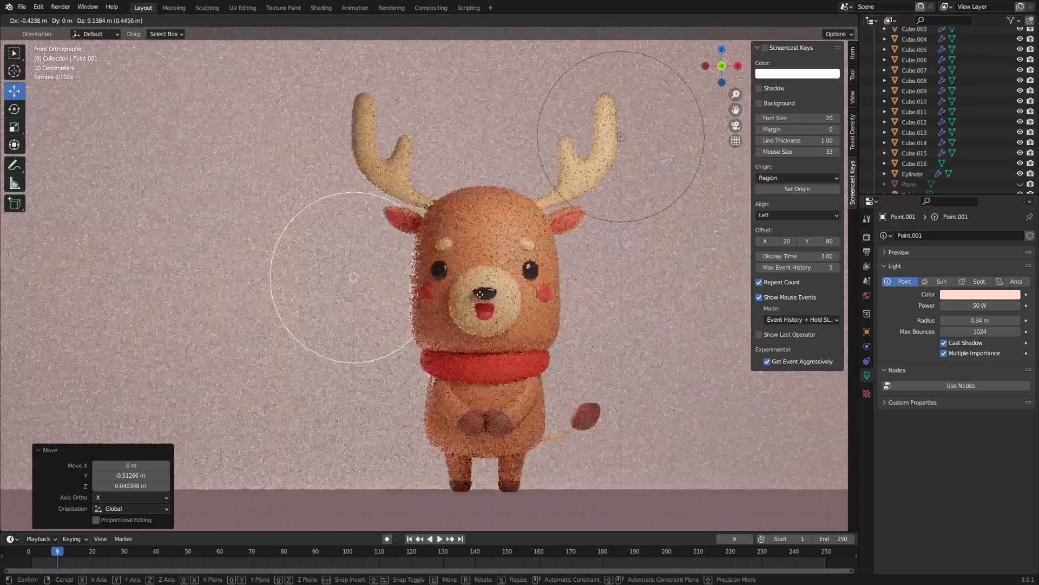
{"action": "right_click", "coordinate": [480, 294]}
- Move the duplicated light back along Y by about 1.26 m and another 0.42 m toward the backdrop wall
{"action": "scroll", "coordinate": [561, 311], "scroll_direction": "down", "scroll_amount": 3}
{"action": "middle_click_drag", "start_coordinate": [487, 303], "coordinate": [577, 303], "text": "alt"}
{"action": "left_click_drag", "start_coordinate": [407, 302], "coordinate": [234, 301]}
{"action": "middle_click_drag", "start_coordinate": [303, 292], "coordinate": [514, 287]}
{"action": "scroll", "coordinate": [450, 289], "scroll_direction": "up", "scroll_amount": 4}
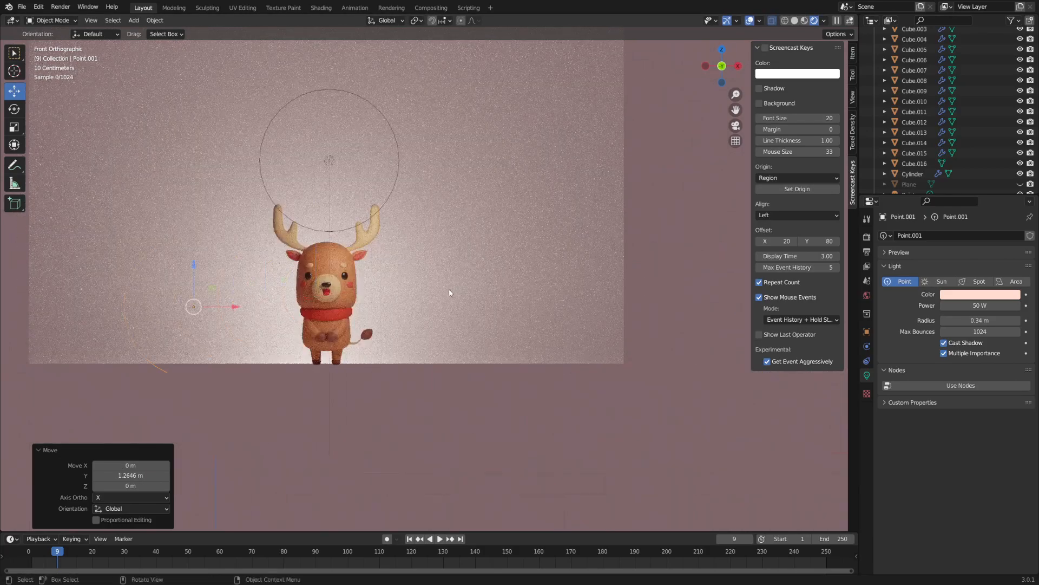
{"action": "middle_click_drag", "start_coordinate": [450, 291], "coordinate": [616, 362], "text": "shift"}
{"action": "middle_click_drag", "start_coordinate": [510, 310], "coordinate": [406, 307]}
{"action": "key", "text": "g"}
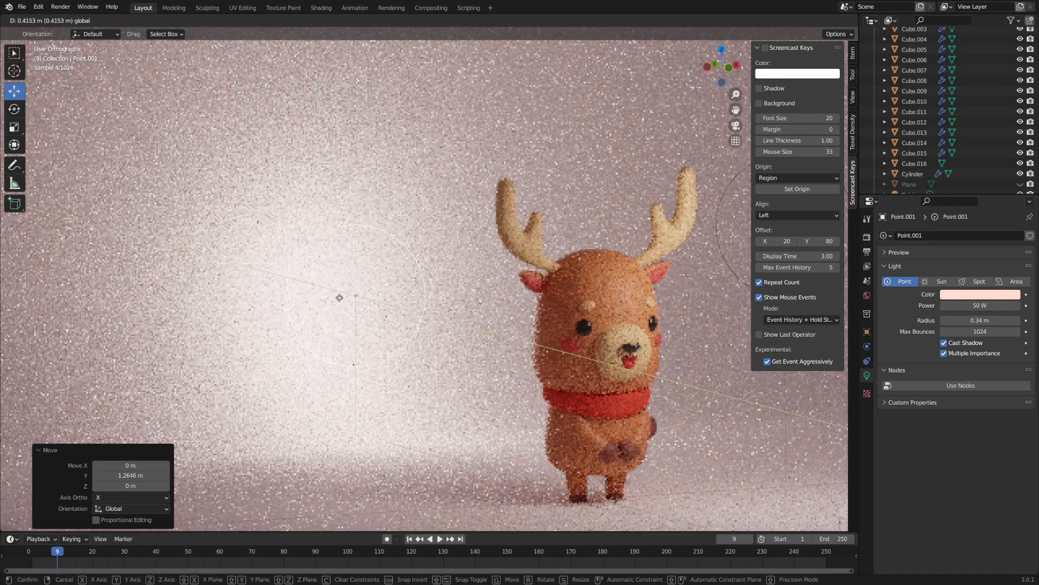
{"action": "left_click", "coordinate": [341, 295]}
- Fine-tune the rear light's position by about 0.09 m along X, a slight height nudge and about 0.40 m forward along Y
{"action": "key", "text": "KP_1"}
{"action": "middle_click_drag", "start_coordinate": [540, 308], "coordinate": [628, 314], "text": "shift"}
{"action": "scroll", "coordinate": [628, 314], "scroll_direction": "up", "scroll_amount": 1}
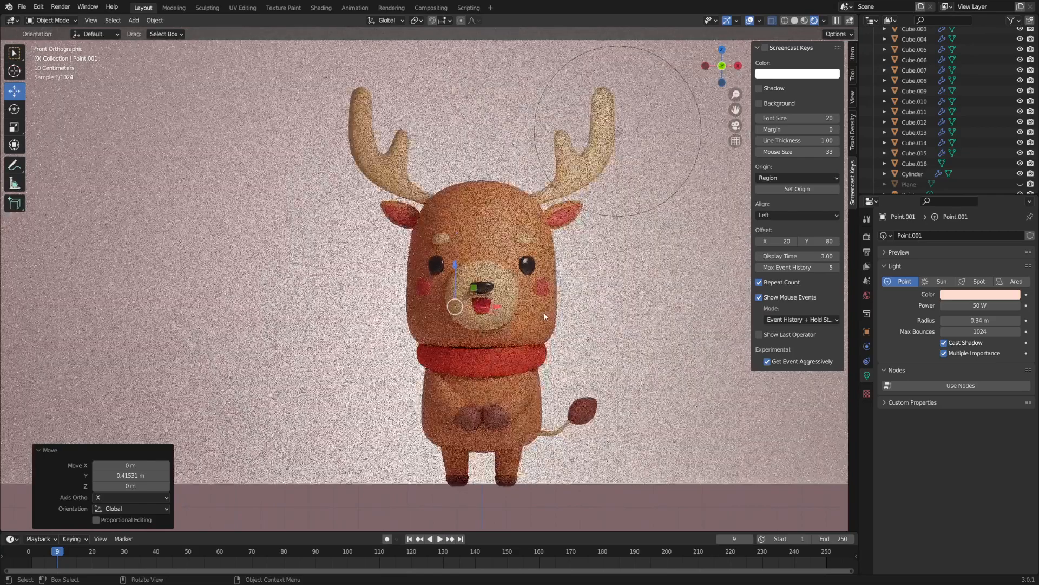
{"action": "left_click_drag", "start_coordinate": [504, 306], "coordinate": [528, 306]}
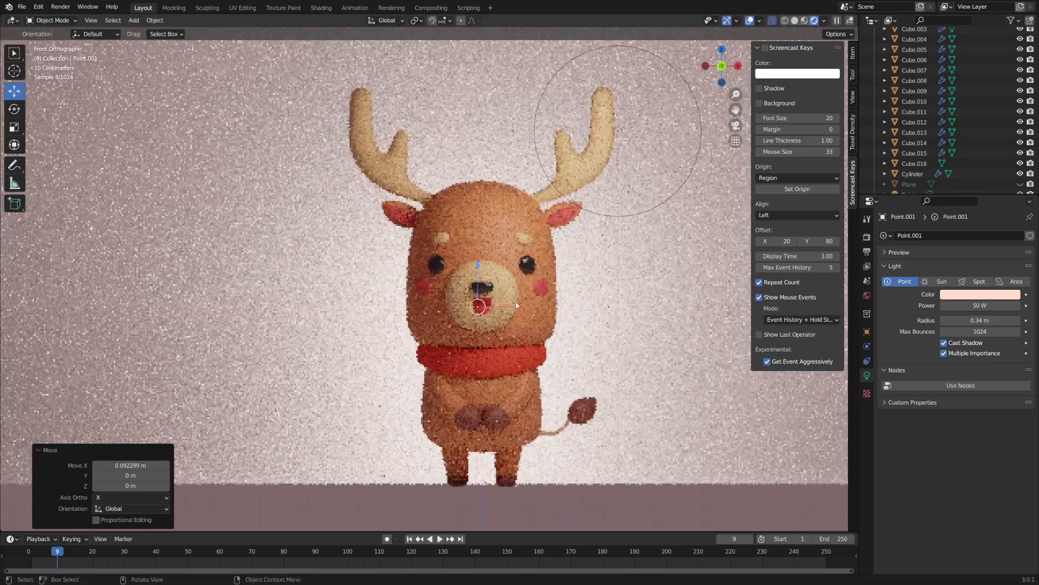
{"action": "left_click_drag", "start_coordinate": [477, 268], "coordinate": [477, 270]}
{"action": "middle_click_drag", "start_coordinate": [478, 272], "coordinate": [484, 313]}
{"action": "left_click_drag", "start_coordinate": [468, 300], "coordinate": [491, 328]}
- Adjust the color of the point light behind the reindeer
{"action": "key", "text": "KP_1"}
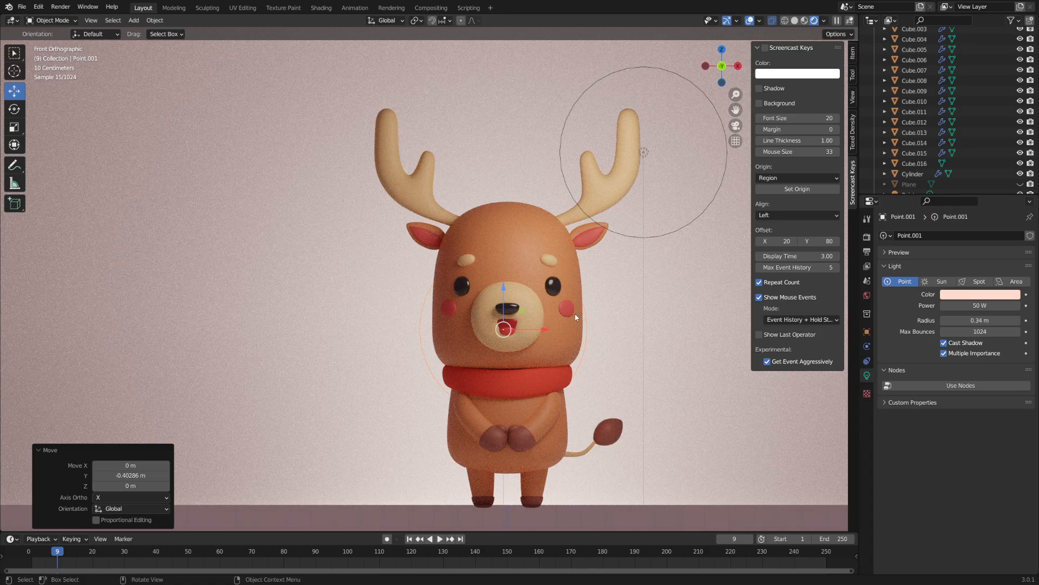
{"action": "scroll", "coordinate": [574, 308], "scroll_direction": "down", "scroll_amount": 2}
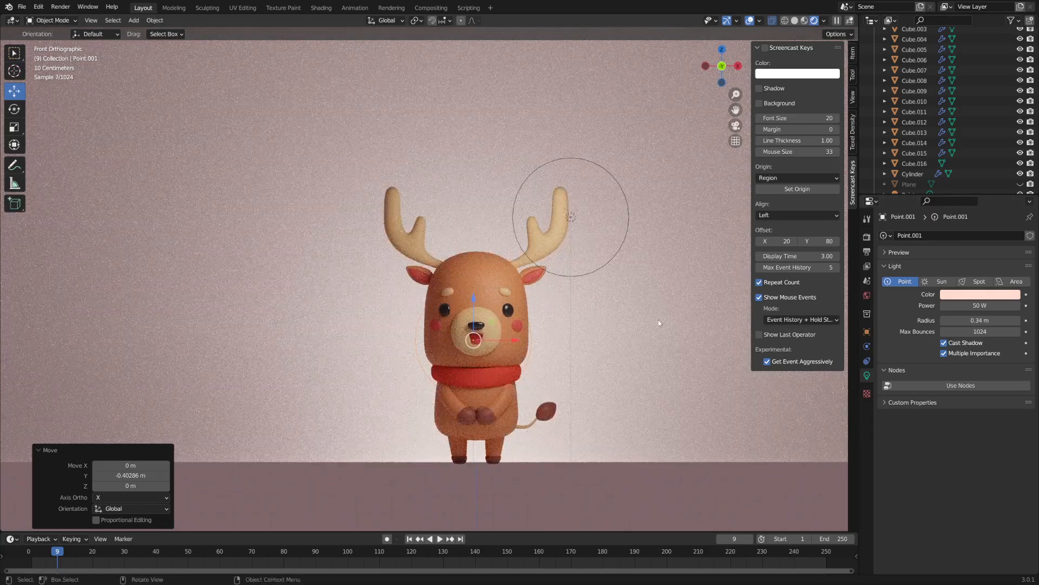
{"action": "left_click", "coordinate": [992, 296]}
{"action": "left_click_drag", "start_coordinate": [964, 197], "coordinate": [965, 202]}
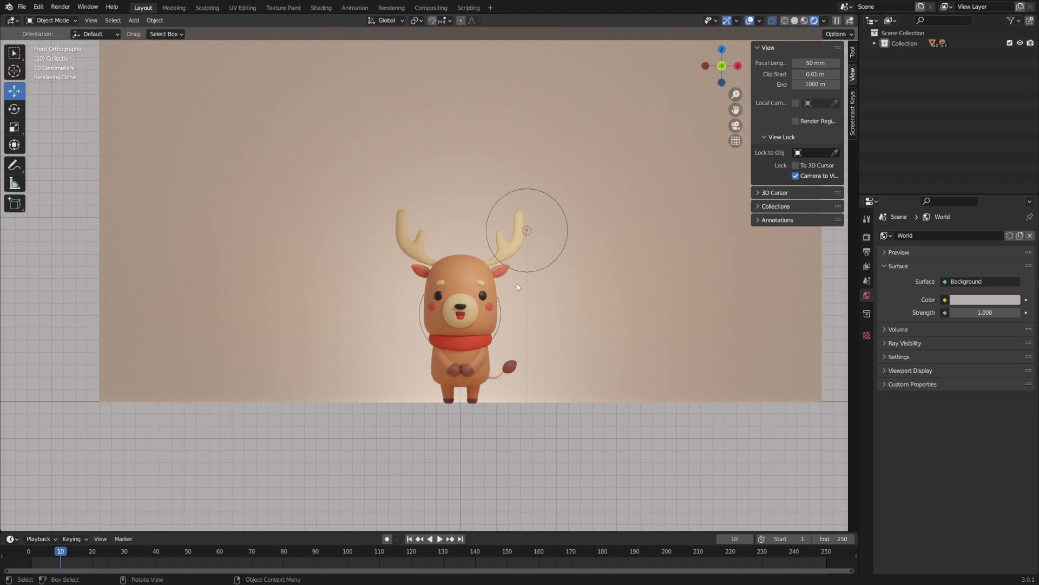
- Add a camera and move it up and out in front of the reindeer in the side view
{"action": "key", "text": "shift+a"}
{"action": "left_click", "coordinate": [517, 287]}
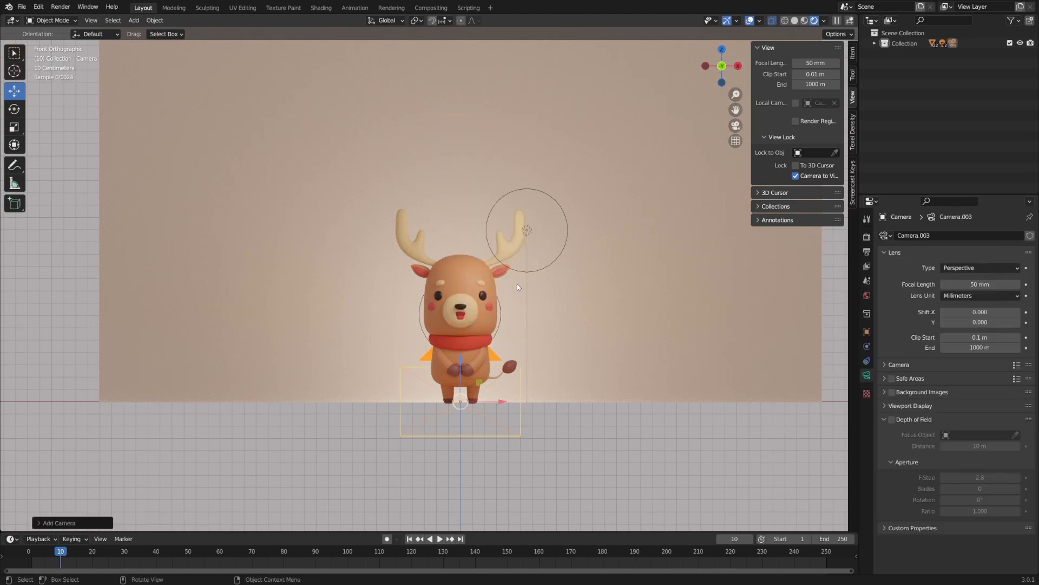
{"action": "middle_click_drag", "start_coordinate": [509, 341], "coordinate": [460, 375]}
{"action": "left_click_drag", "start_coordinate": [407, 378], "coordinate": [659, 269]}
{"action": "middle_click_drag", "start_coordinate": [673, 281], "coordinate": [605, 319], "text": "shift"}
{"action": "key", "text": "g"}
{"action": "left_click", "coordinate": [610, 298]}
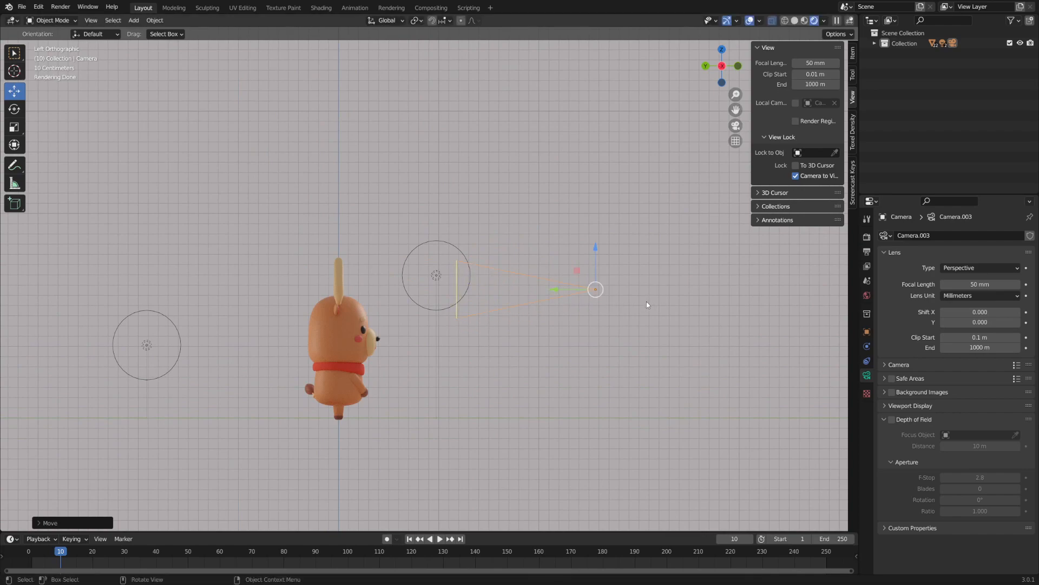
- Rotate and reposition the camera to aim at the reindeer, and look through it
{"action": "key", "text": "r"}
{"action": "left_click", "coordinate": [666, 258]}
{"action": "key", "text": "g"}
{"action": "left_click", "coordinate": [634, 277]}
{"action": "key", "text": "r"}
{"action": "left_click", "coordinate": [657, 279]}
{"action": "key", "text": "g"}
{"action": "left_click", "coordinate": [711, 320]}
{"action": "middle_click_drag", "start_coordinate": [710, 319], "coordinate": [635, 316]}
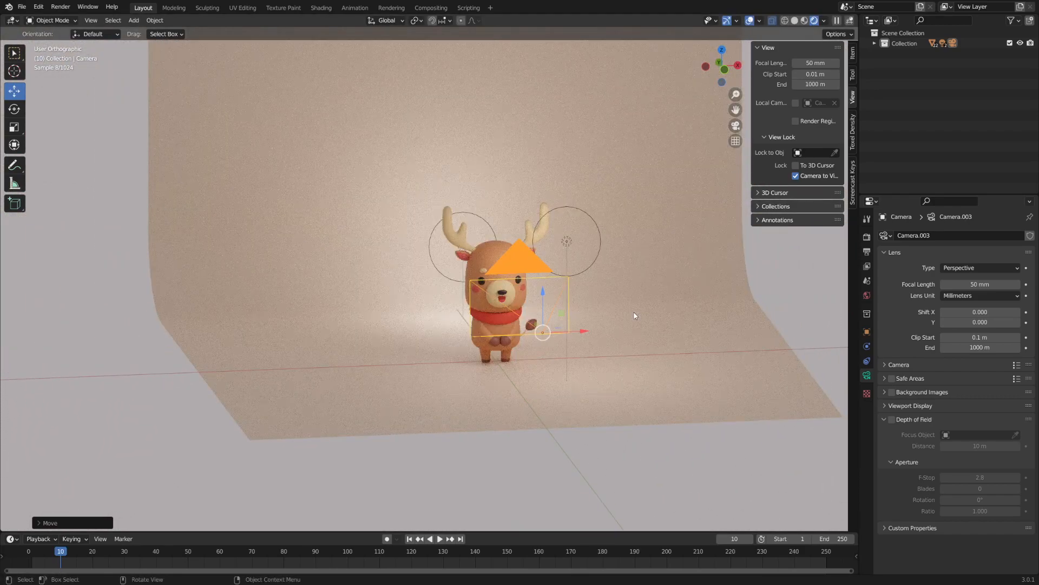
{"action": "key", "text": "KP_0"}
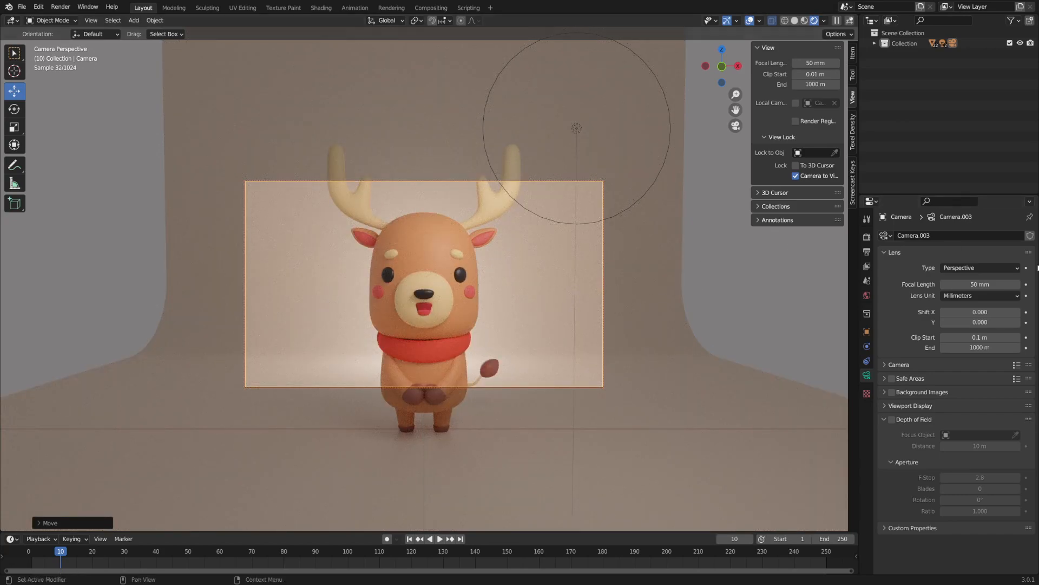
- Switch the camera's lens unit to Field of View and set the field of view to 25°
{"action": "left_click", "coordinate": [977, 294]}
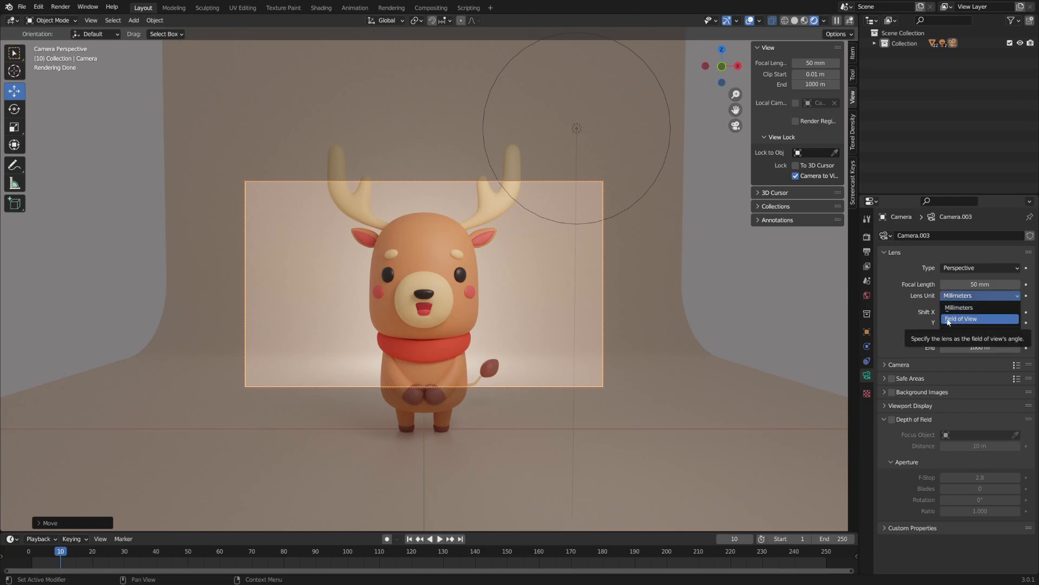
{"action": "left_click", "coordinate": [948, 319]}
{"action": "left_click", "coordinate": [984, 284]}
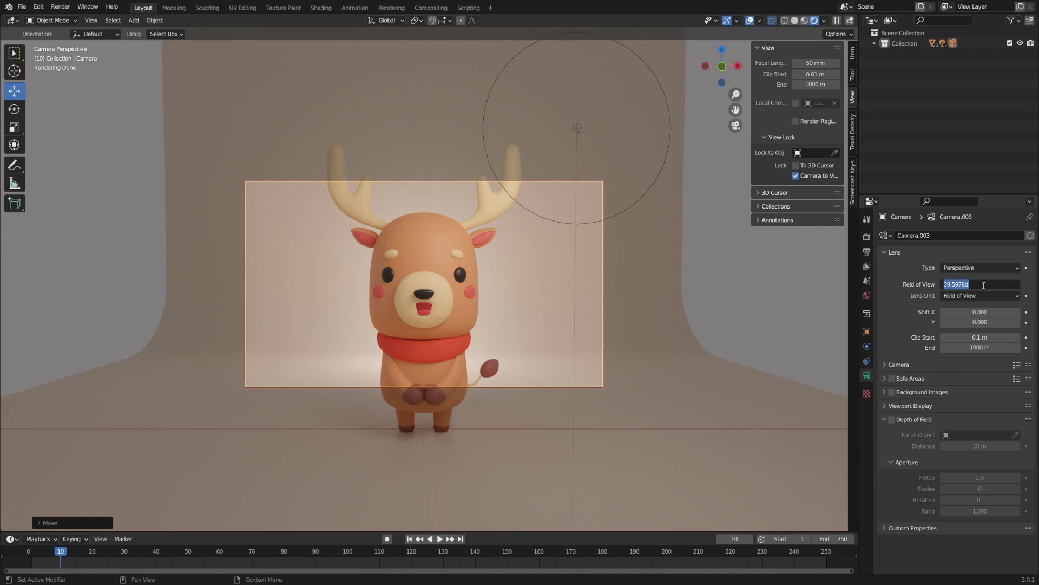
{"action": "type", "text": "25"}
{"action": "key", "text": "Return"}
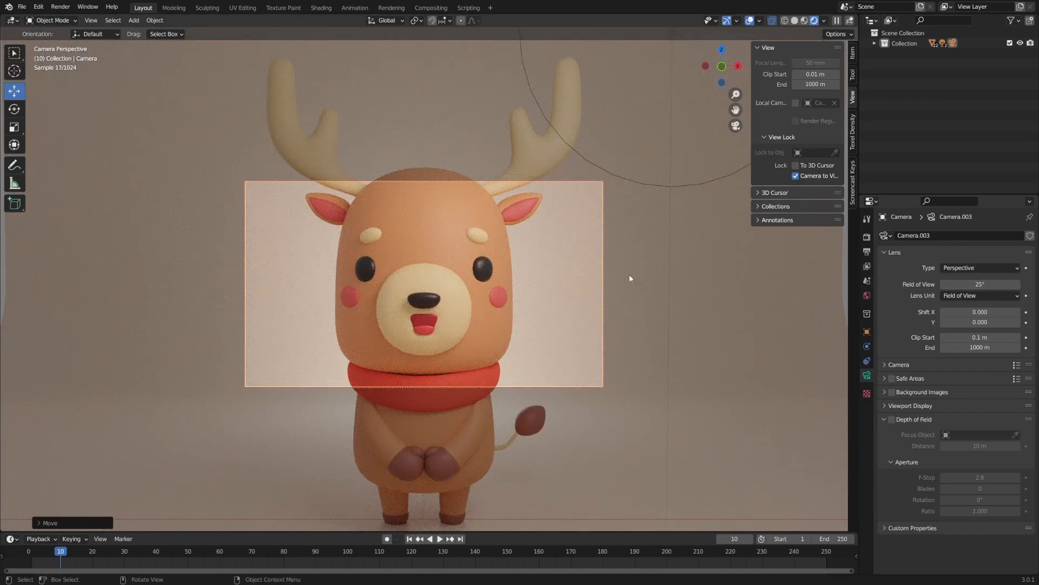
- With the camera locked to the view, pull it back until the whole reindeer fits in the frame
{"action": "left_click", "coordinate": [796, 175]}
{"action": "scroll", "coordinate": [446, 267], "scroll_direction": "down", "scroll_amount": 8}
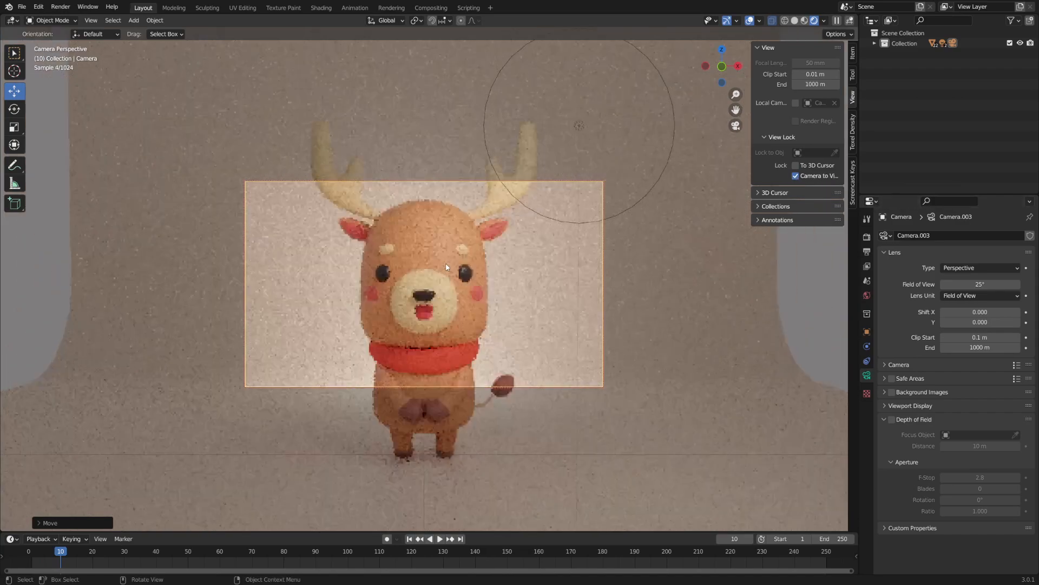
{"action": "scroll", "coordinate": [447, 266], "scroll_direction": "down", "scroll_amount": 3}
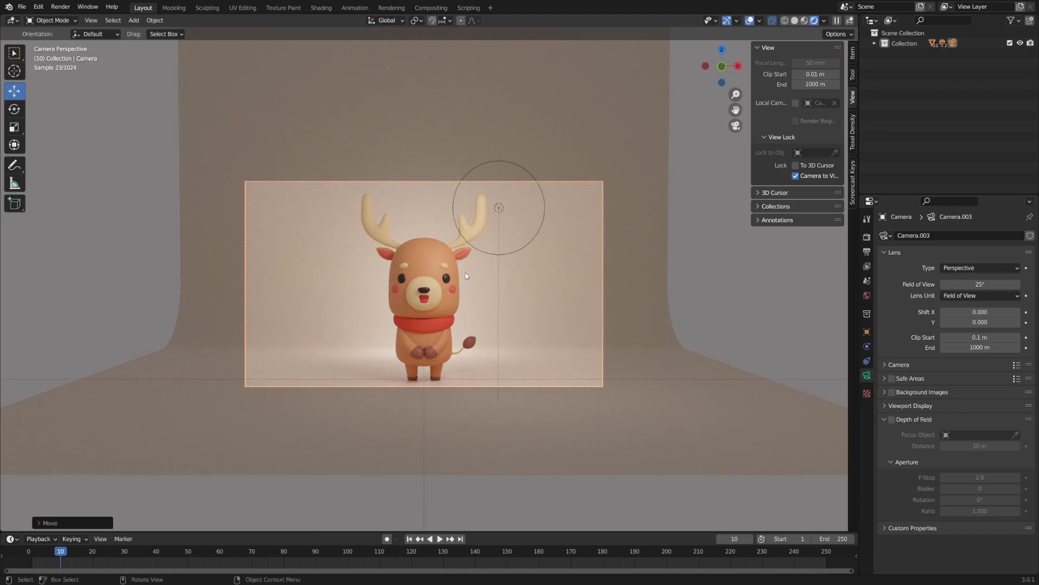
- Lower the camera slightly along the global Z axis to leave more floor below the reindeer's feet
{"action": "key", "text": "g"}
{"action": "key", "text": "z"}
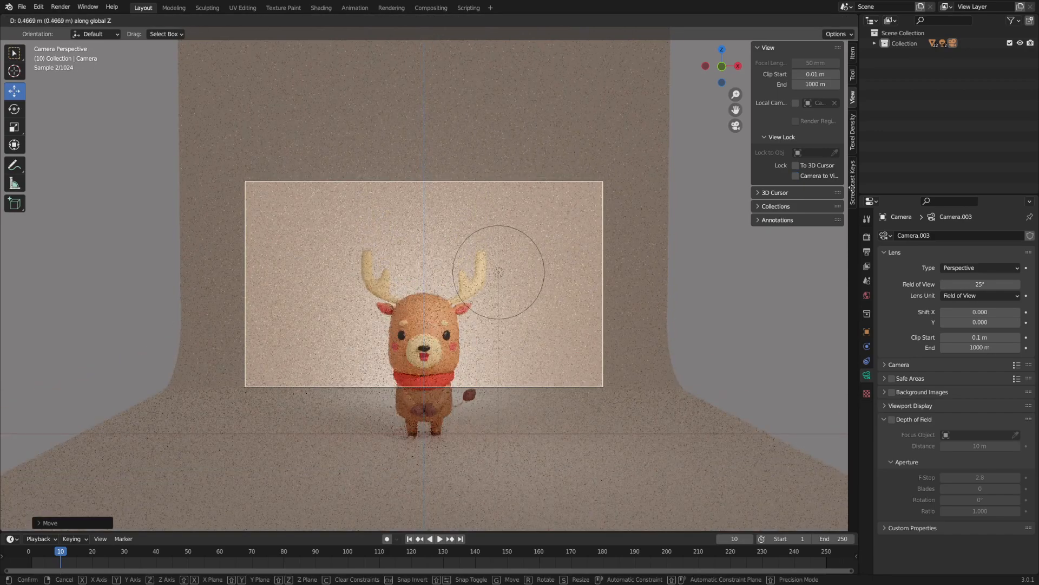
{"action": "left_click", "coordinate": [797, 250]}
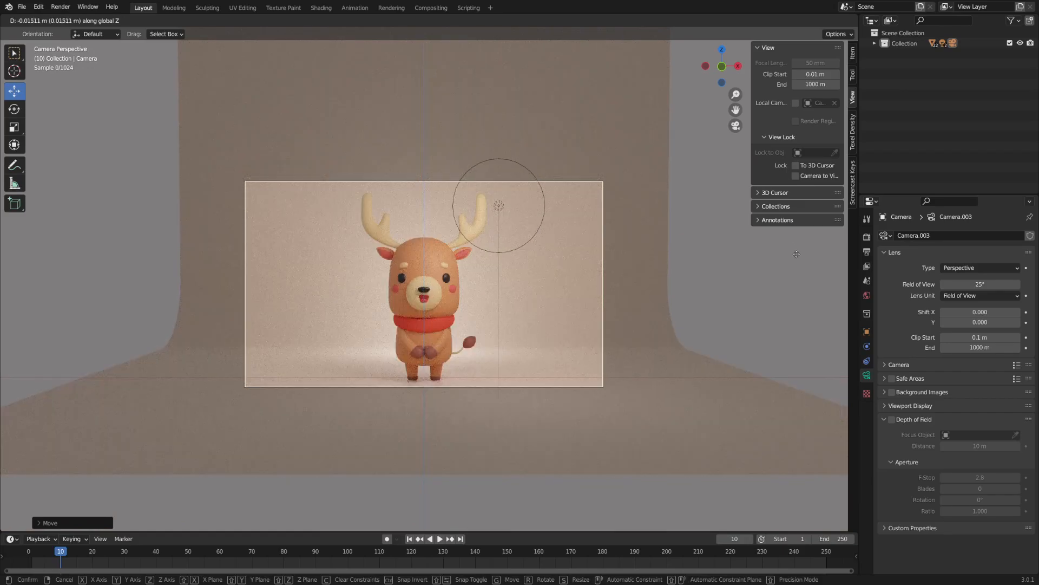
- Lock the camera to the view again and pull it back slightly for more space around the reindeer
{"action": "left_click", "coordinate": [804, 176]}
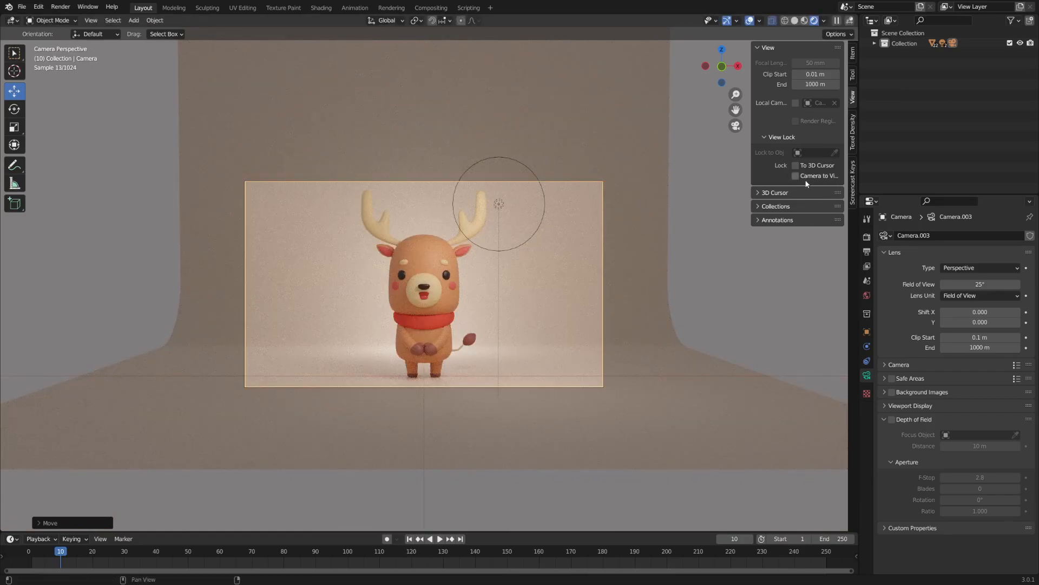
{"action": "scroll", "coordinate": [519, 266], "scroll_direction": "down", "scroll_amount": 2}
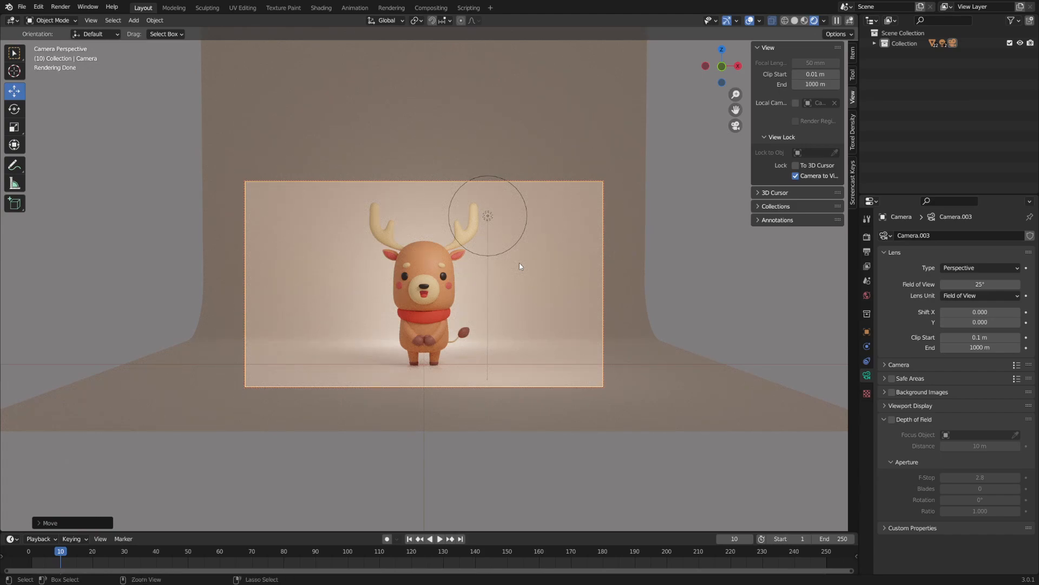
{"action": "scroll", "coordinate": [519, 262], "scroll_direction": "up", "scroll_amount": 1}
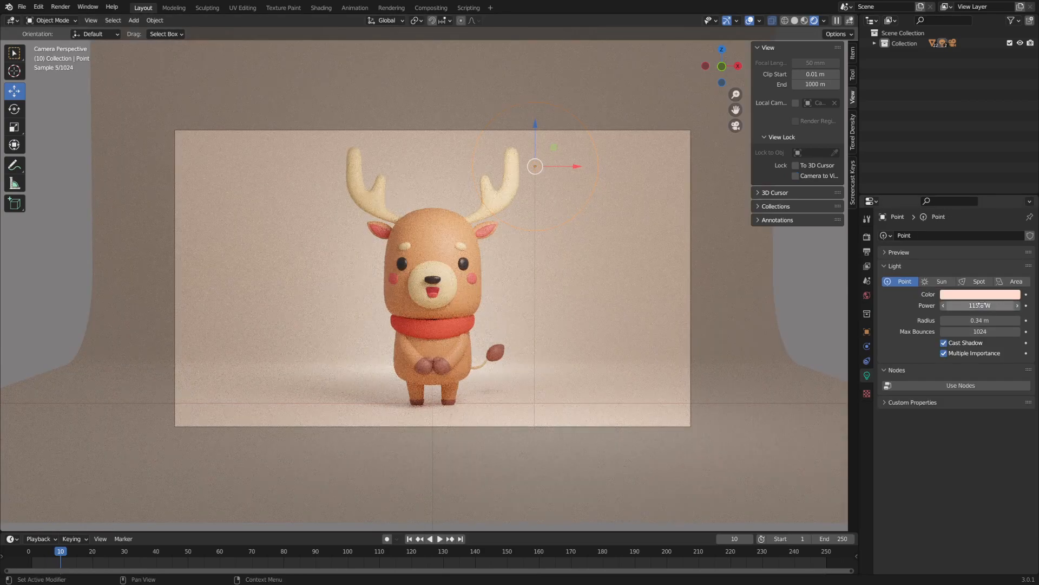
- Set the power of the front point light to 100 W
{"action": "left_click", "coordinate": [980, 306]}
{"action": "type", "text": "100"}
{"action": "key", "text": "Return"}
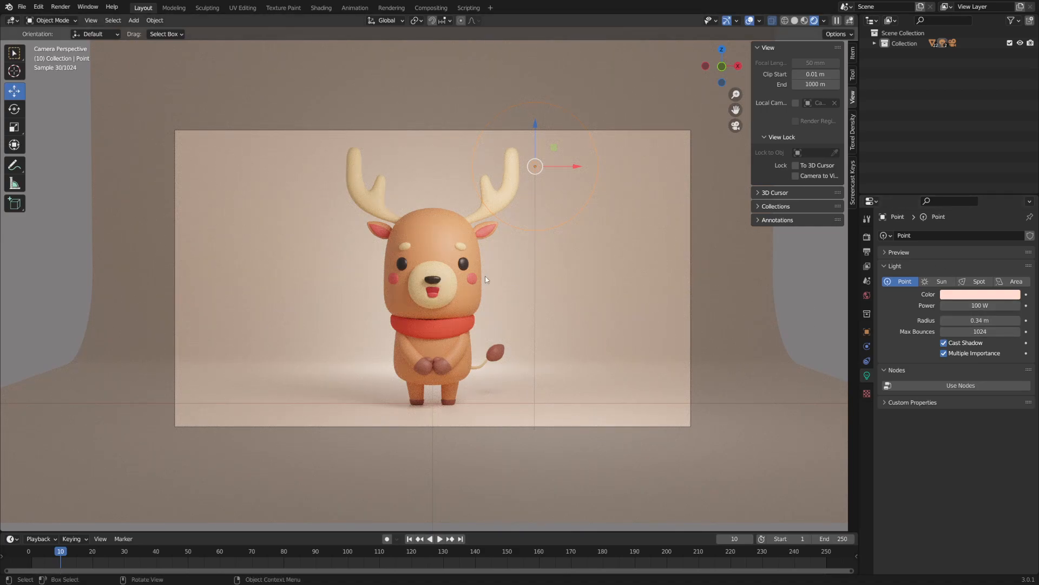
- Set the final render's max samples to 256 with denoising enabled, and open the output settings
{"action": "left_click", "coordinate": [867, 237]}
{"action": "left_click", "coordinate": [867, 252]}
{"action": "left_click", "coordinate": [868, 240]}
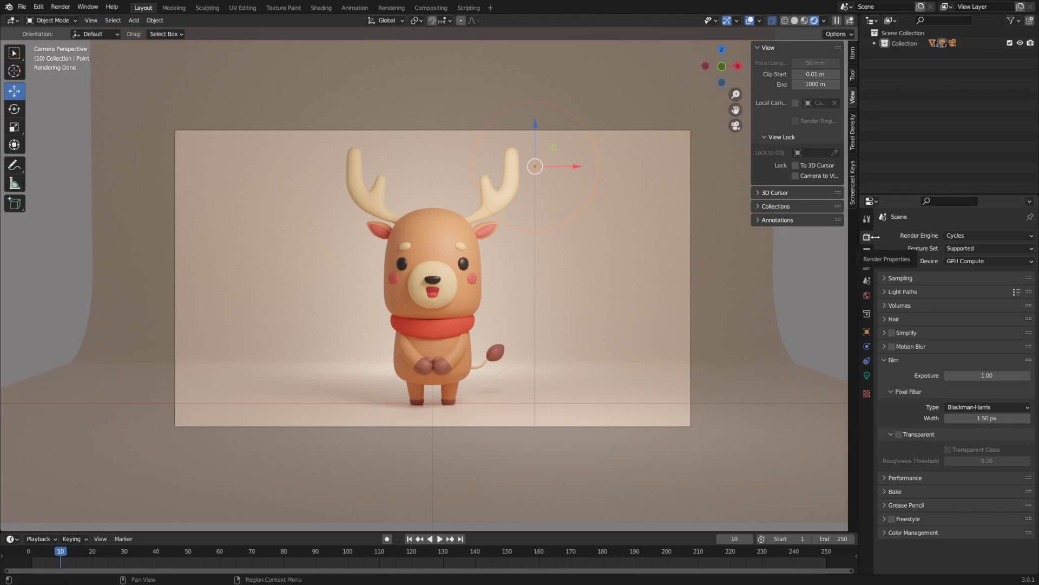
{"action": "left_click", "coordinate": [904, 276]}
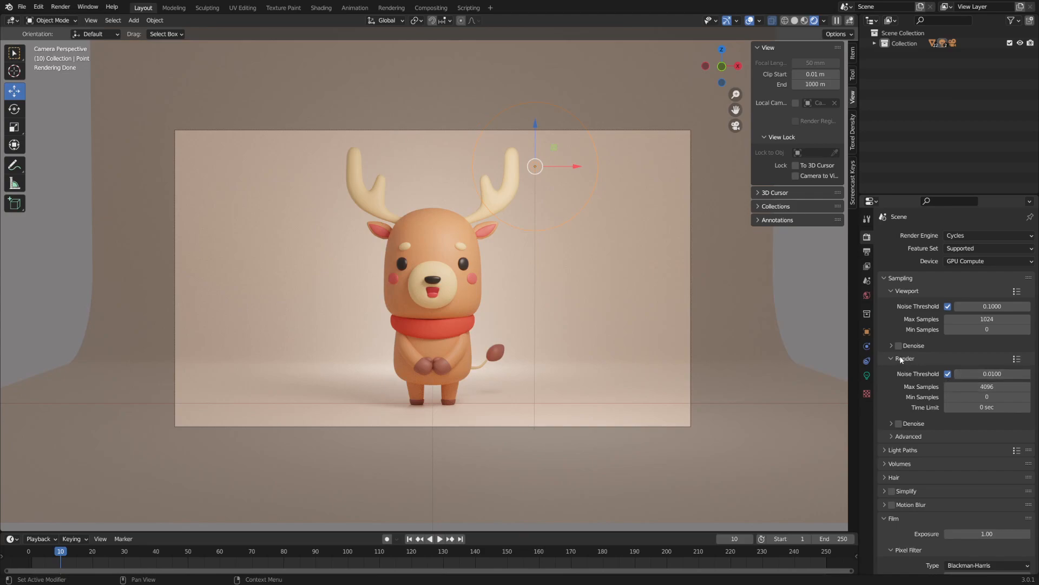
{"action": "left_click", "coordinate": [988, 386]}
{"action": "type", "text": "256"}
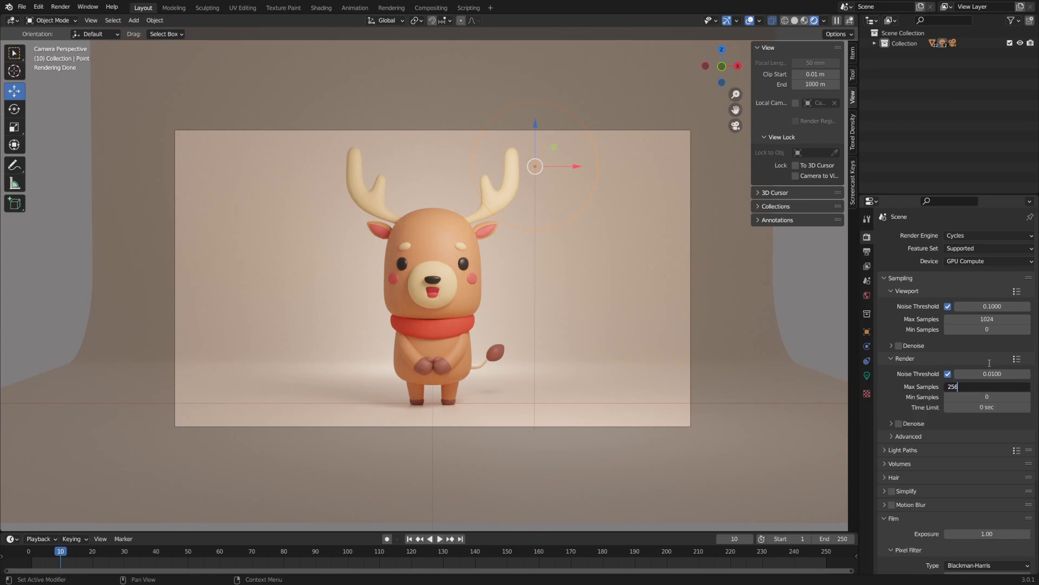
{"action": "key", "text": "Return"}
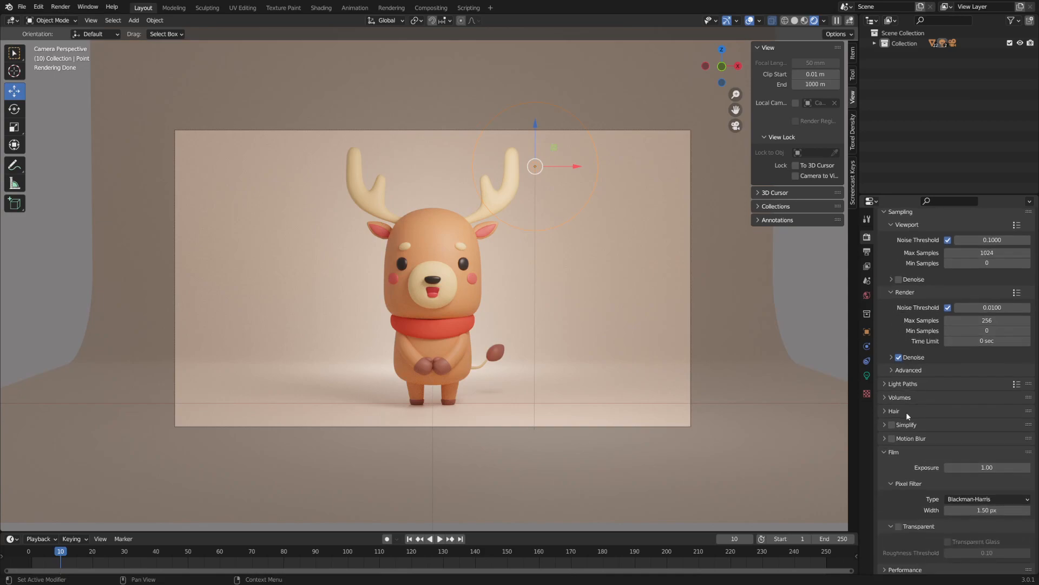
{"action": "left_click", "coordinate": [885, 278]}
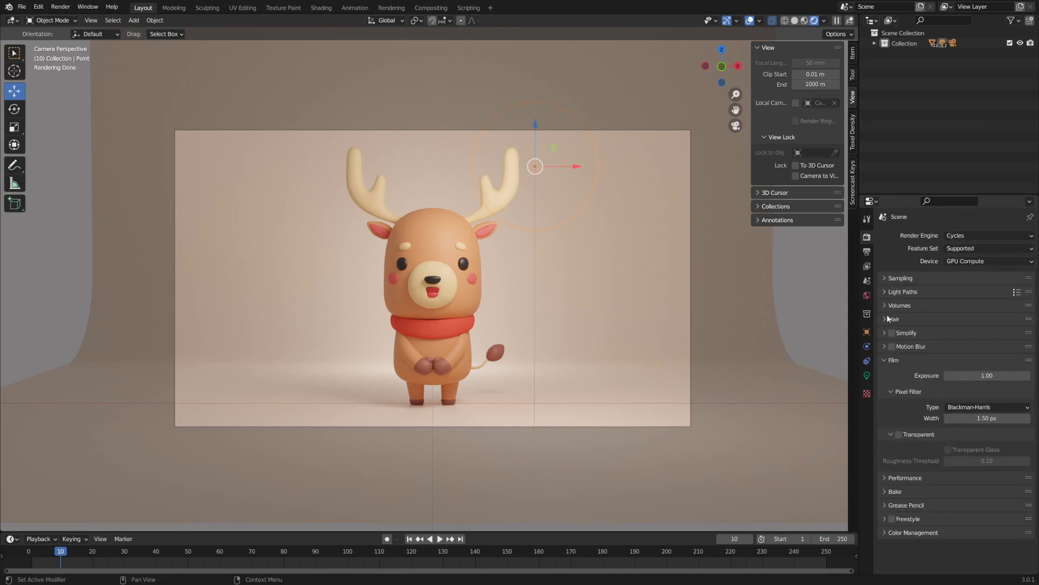
{"action": "left_click", "coordinate": [868, 252]}
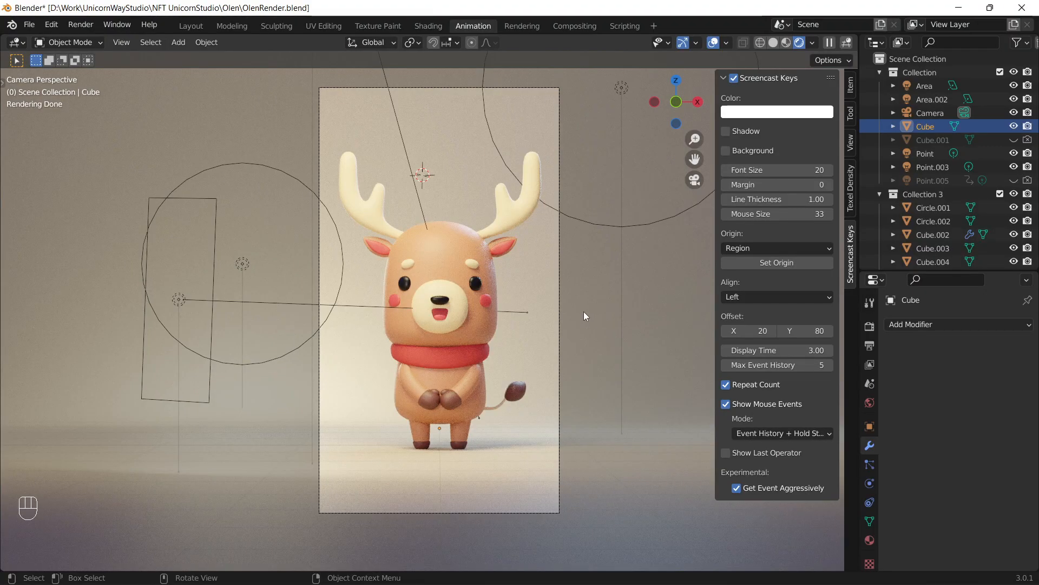
- Set the Subdivision render level of the reindeer's head to 4 and render the image
{"action": "left_click", "coordinate": [448, 251]}
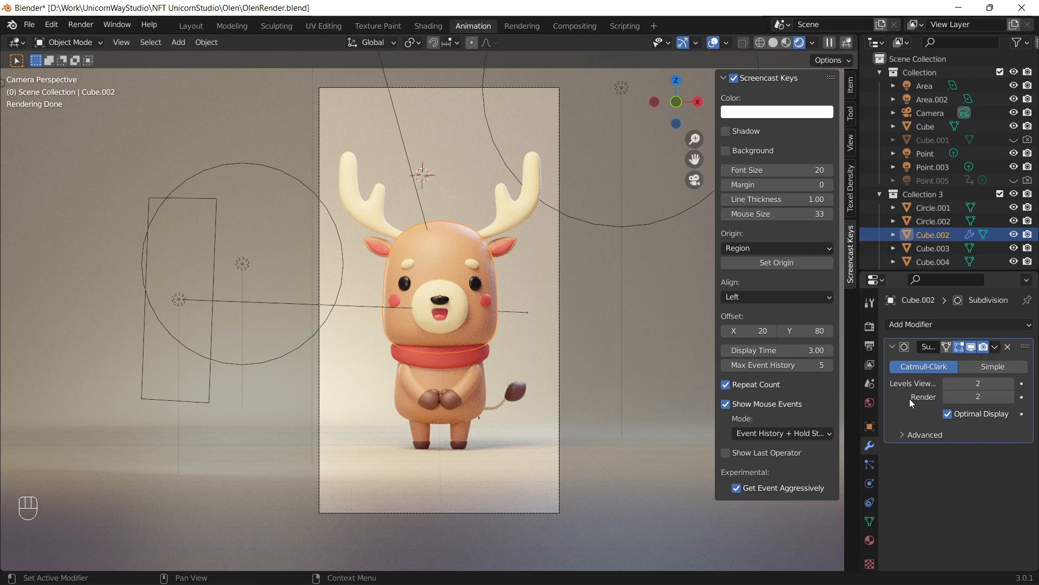
{"action": "left_click", "coordinate": [1011, 396]}
{"action": "left_click", "coordinate": [1010, 397]}
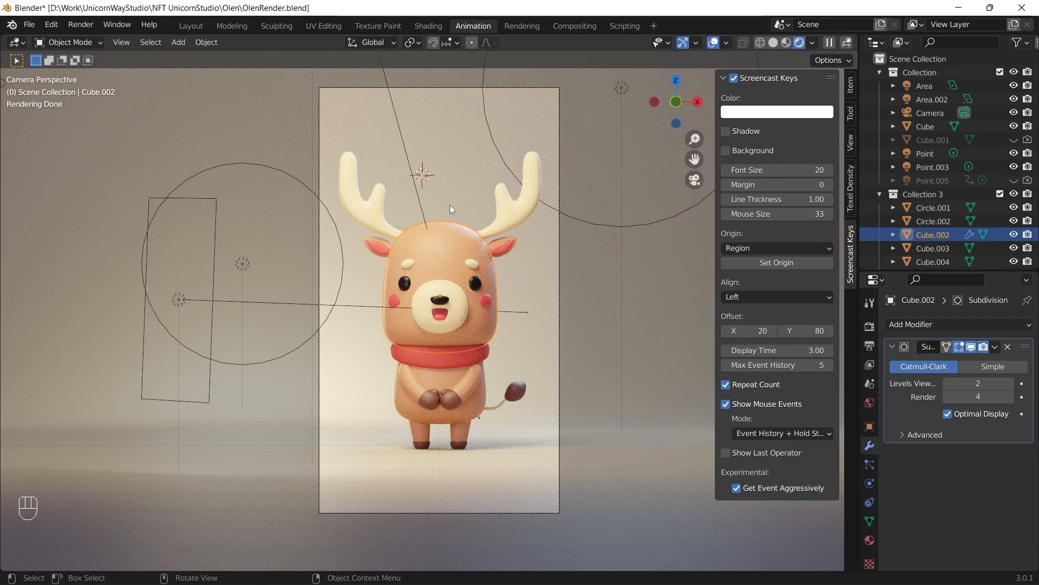
{"action": "key", "text": "F12"}
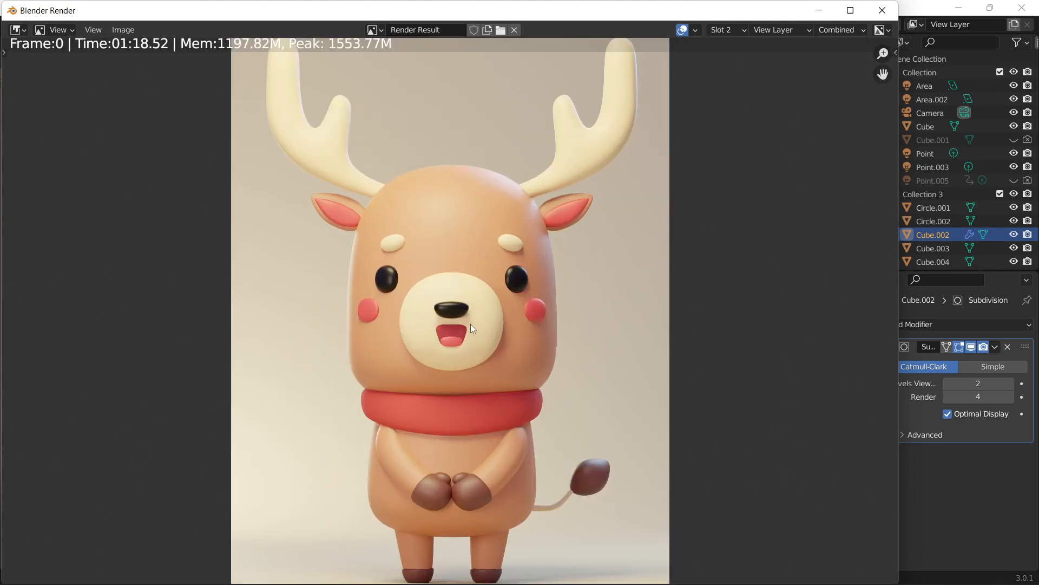
- Examine the rendered reindeer up close, from the antlers and face down to the body and feet, and as a whole
{"action": "scroll", "coordinate": [485, 306], "scroll_direction": "up", "scroll_amount": 1}
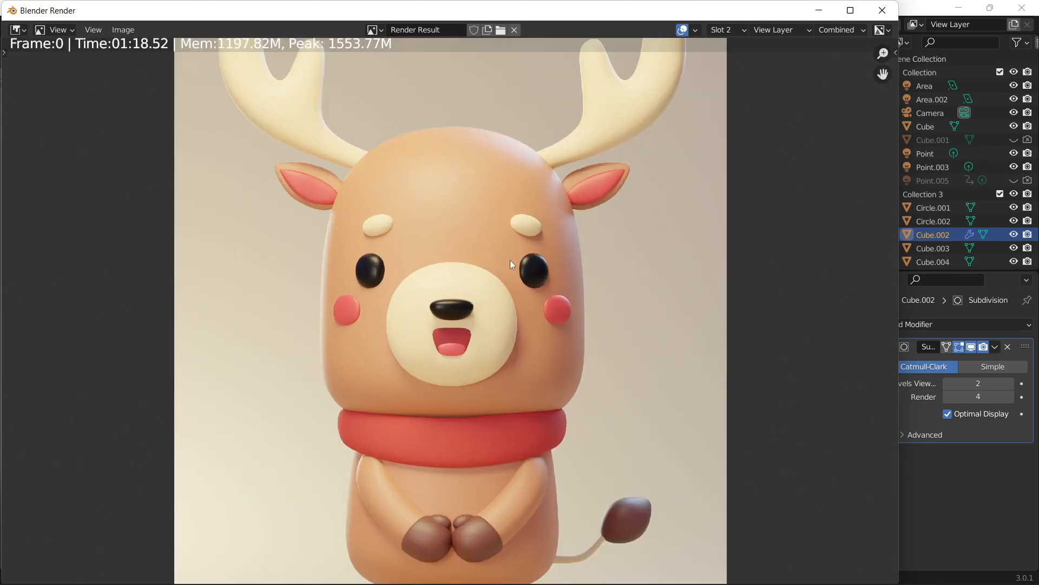
{"action": "middle_click_drag", "start_coordinate": [544, 144], "coordinate": [561, 203]}
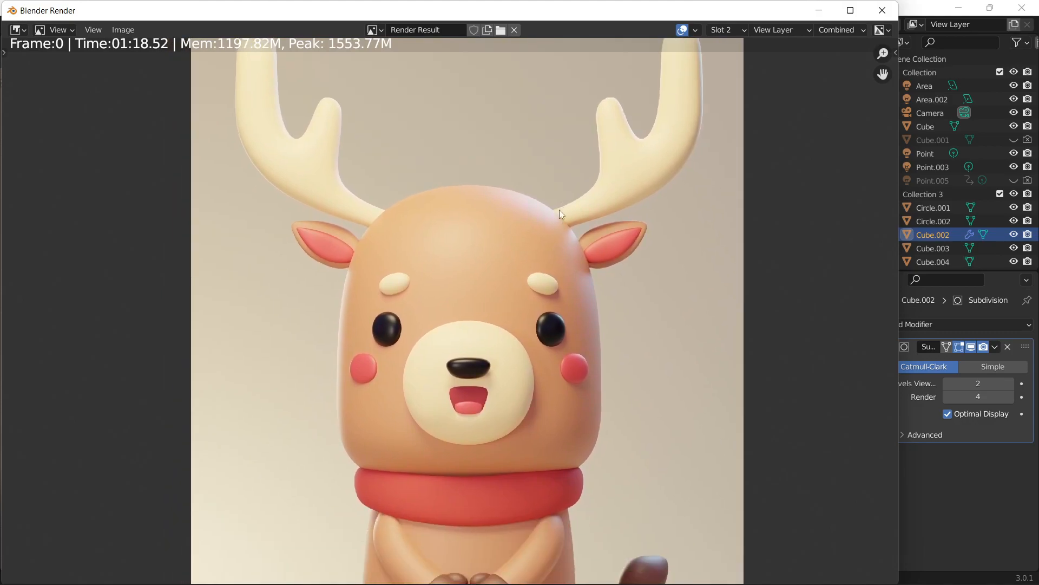
{"action": "scroll", "coordinate": [596, 303], "scroll_direction": "up", "scroll_amount": 2}
{"action": "middle_click_drag", "start_coordinate": [583, 384], "coordinate": [576, 259]}
{"action": "scroll", "coordinate": [576, 260], "scroll_direction": "up", "scroll_amount": 1}
{"action": "middle_click_drag", "start_coordinate": [560, 351], "coordinate": [555, 323]}
{"action": "scroll", "coordinate": [556, 322], "scroll_direction": "down", "scroll_amount": 4}
{"action": "mouse_move", "coordinate": [557, 383]}
{"action": "middle_mouse_down"}
{"action": "mouse_move", "coordinate": [561, 236]}
{"action": "mouse_move", "coordinate": [561, 382]}
{"action": "middle_mouse_up"}
{"action": "scroll", "coordinate": [561, 365], "scroll_direction": "down", "scroll_amount": 2}
{"action": "middle_click_drag", "start_coordinate": [558, 298], "coordinate": [562, 326]}
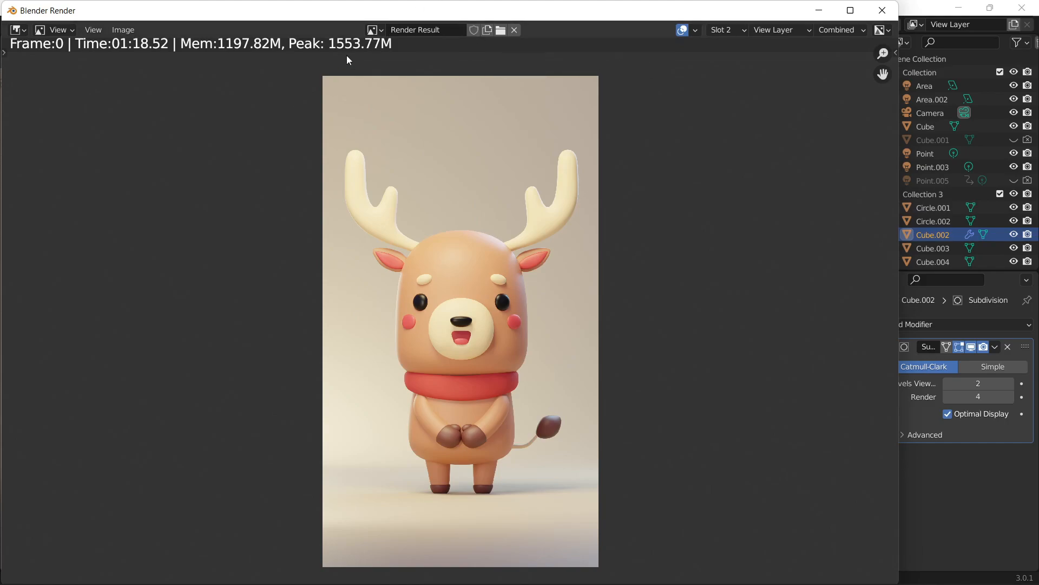
- Save the rendered image as OlenRender4.png in the Olen folder, using the PNG file format
{"action": "left_click", "coordinate": [125, 31]}
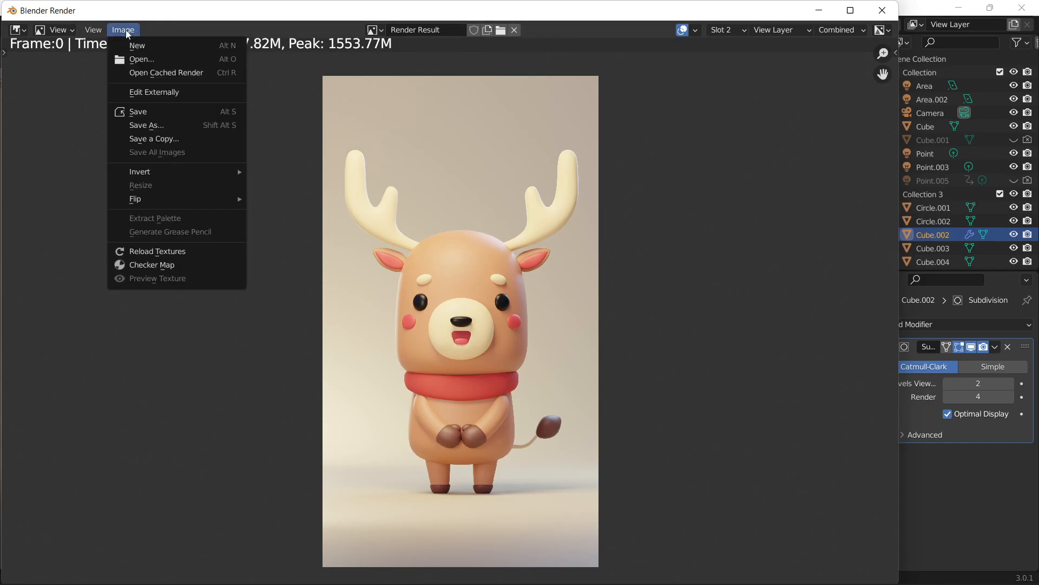
{"action": "left_click", "coordinate": [180, 129]}
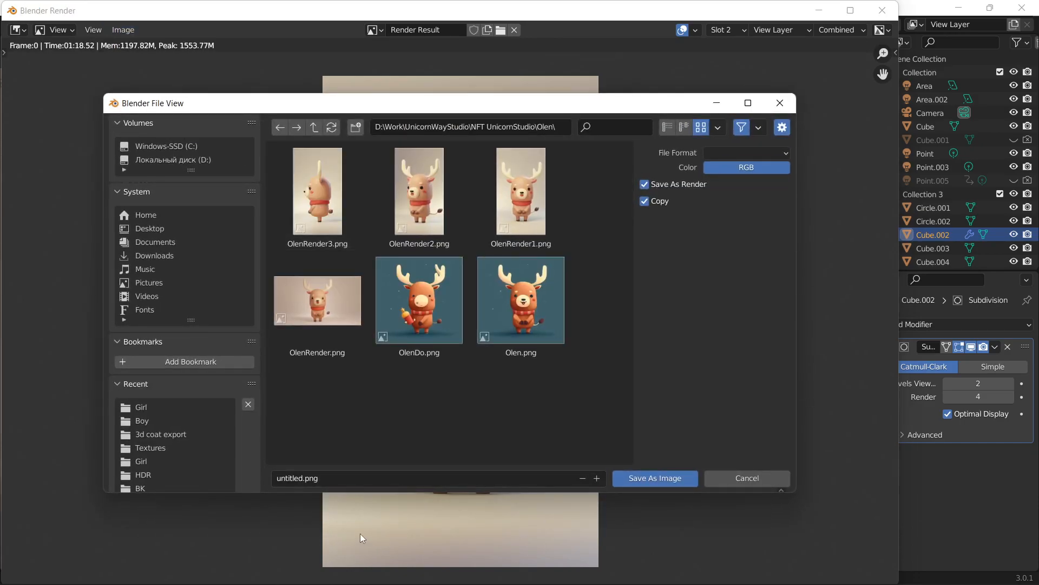
{"action": "left_click", "coordinate": [296, 480]}
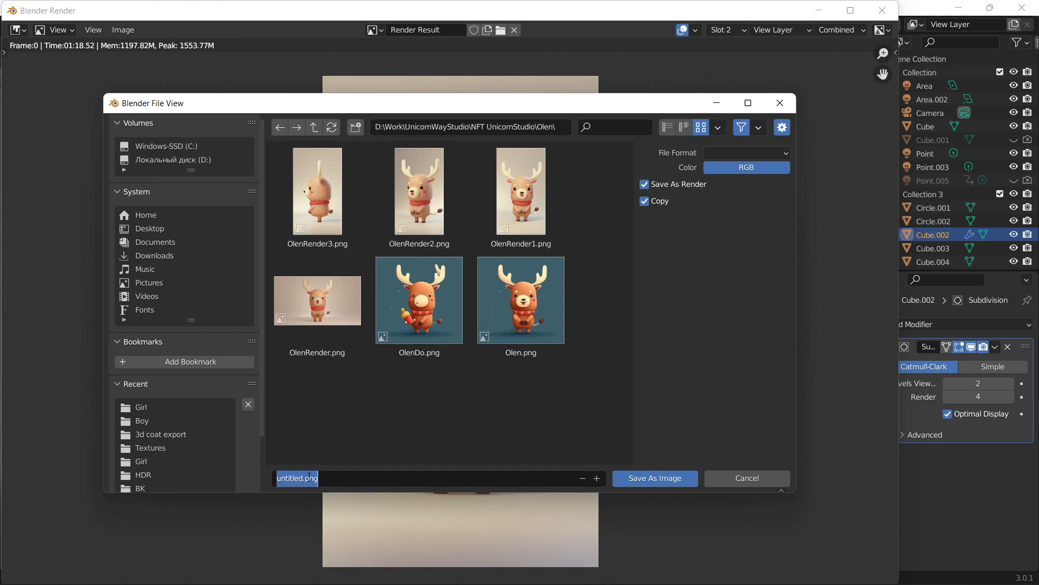
{"action": "double_click", "coordinate": [302, 479]}
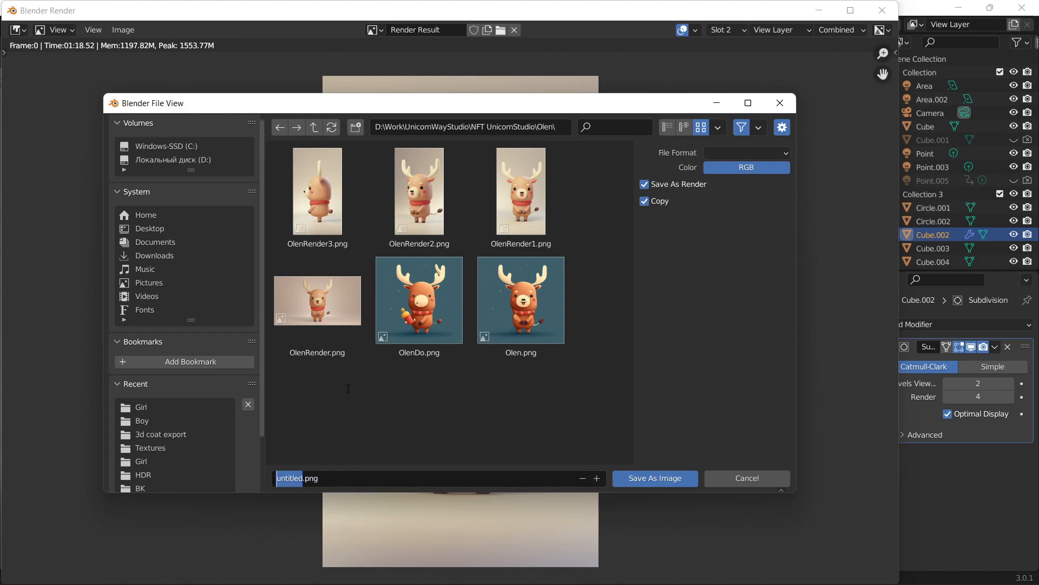
{"action": "type", "text": "OlenRender4"}
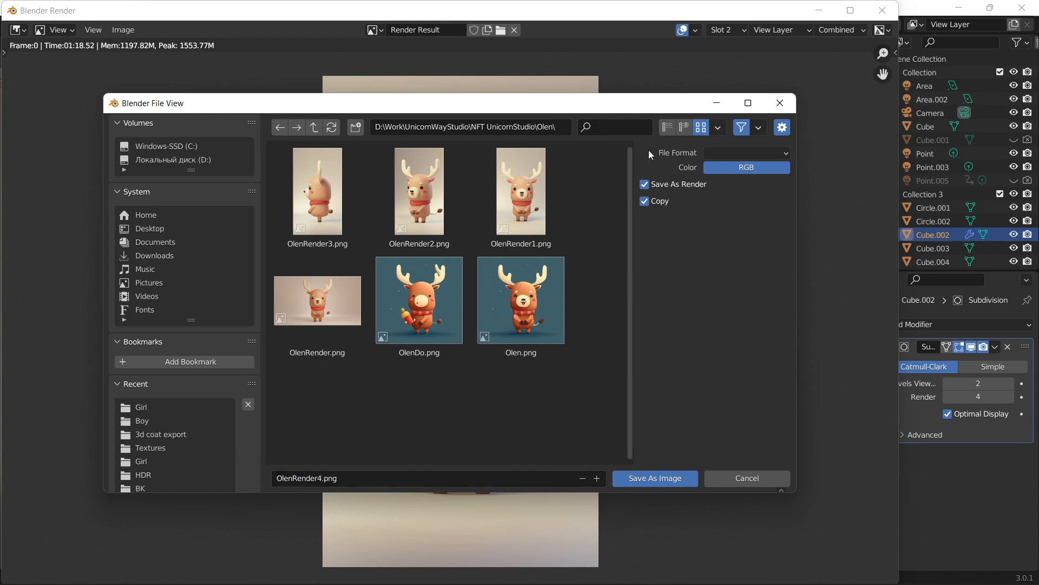
{"action": "left_click", "coordinate": [758, 152]}
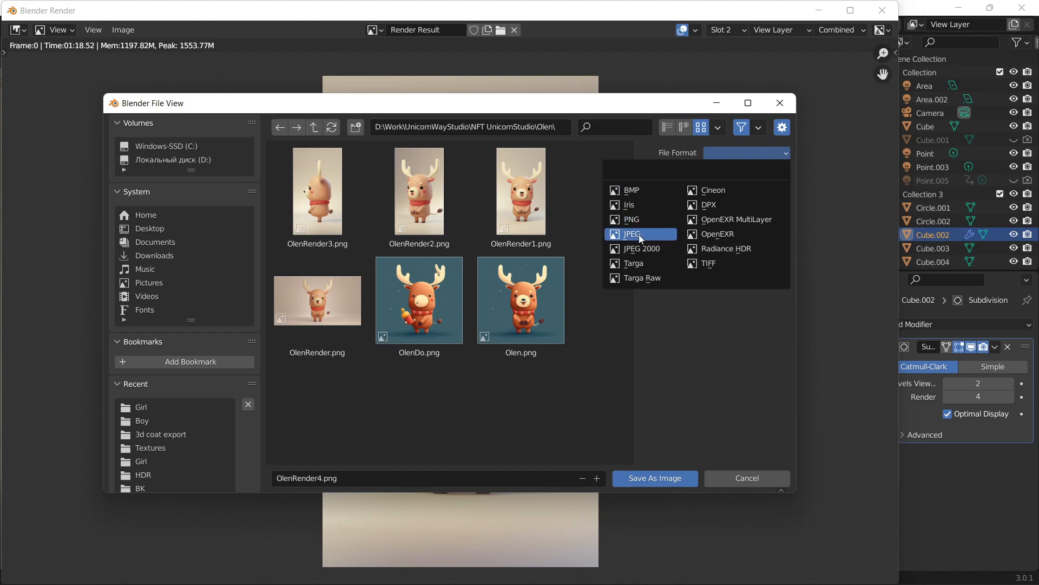
{"action": "left_click", "coordinate": [639, 220]}
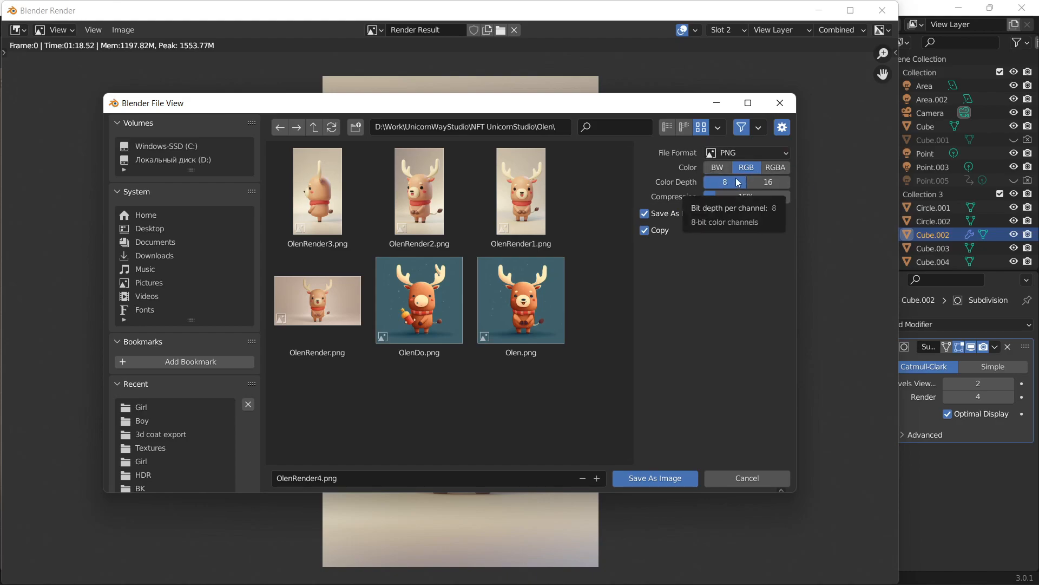
{"action": "left_click", "coordinate": [647, 481]}
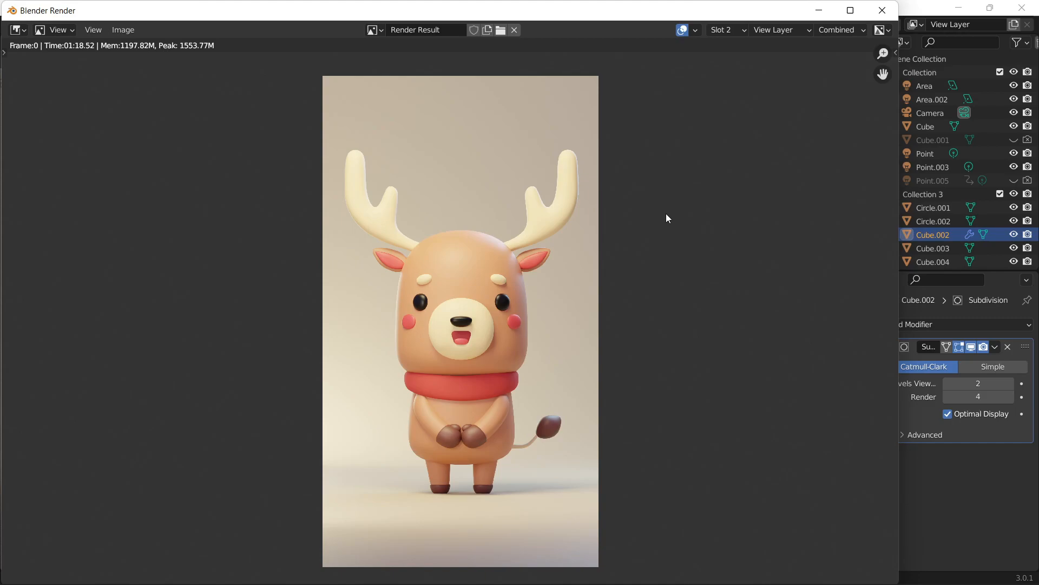
{"action": "scroll", "coordinate": [664, 219], "scroll_direction": "up", "scroll_amount": 1}
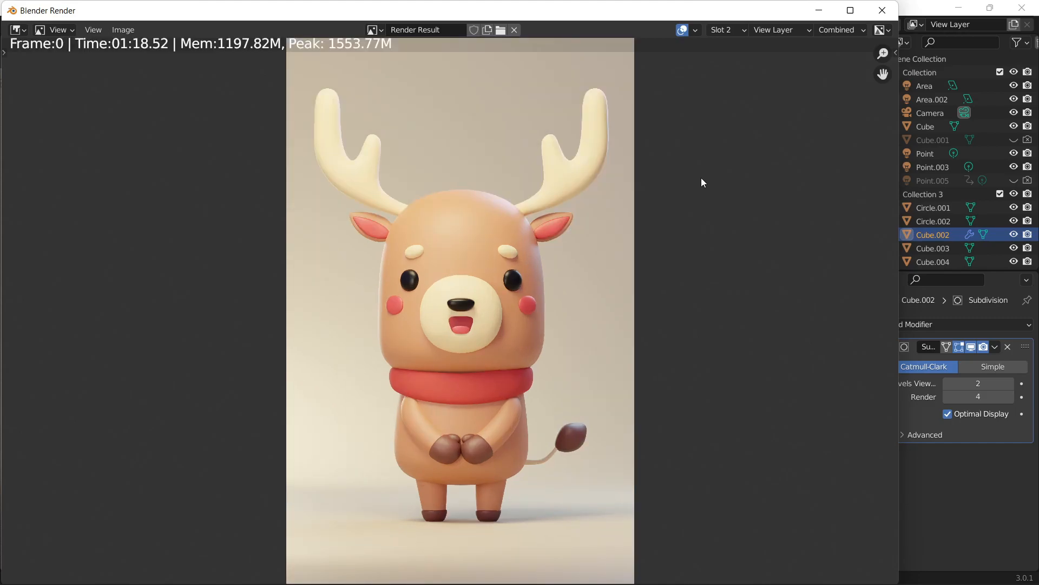